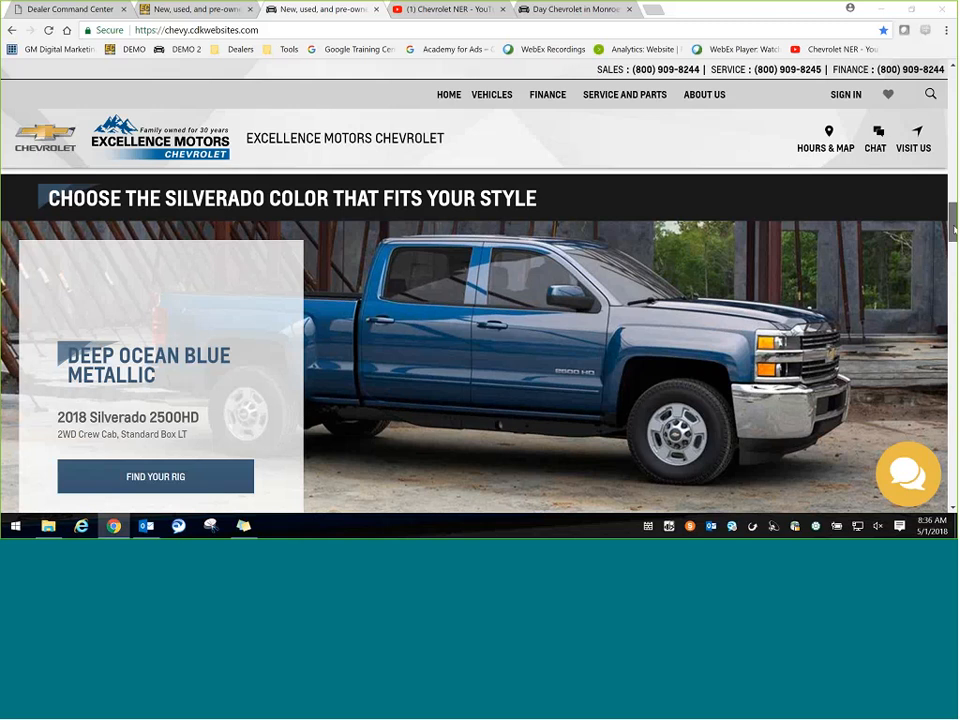
- Examine the Silverado color section and the sections below it on the Excellence Motors Chevrolet home page
{"action": "left_click_drag", "start_coordinate": [953, 228], "coordinate": [953, 232]}
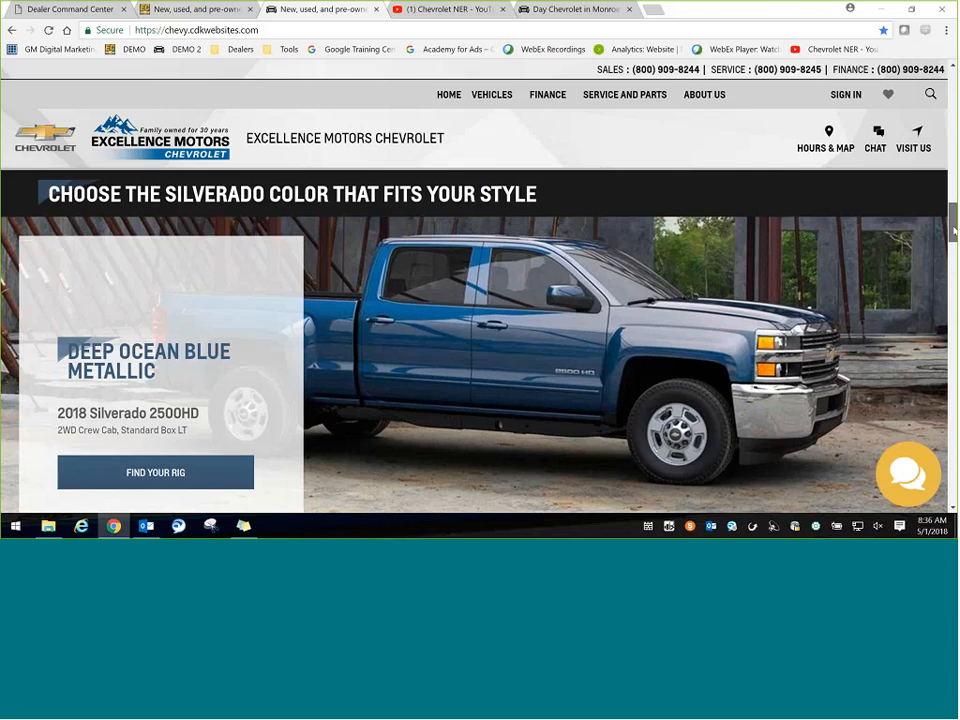
{"action": "left_click_drag", "start_coordinate": [953, 230], "coordinate": [953, 245]}
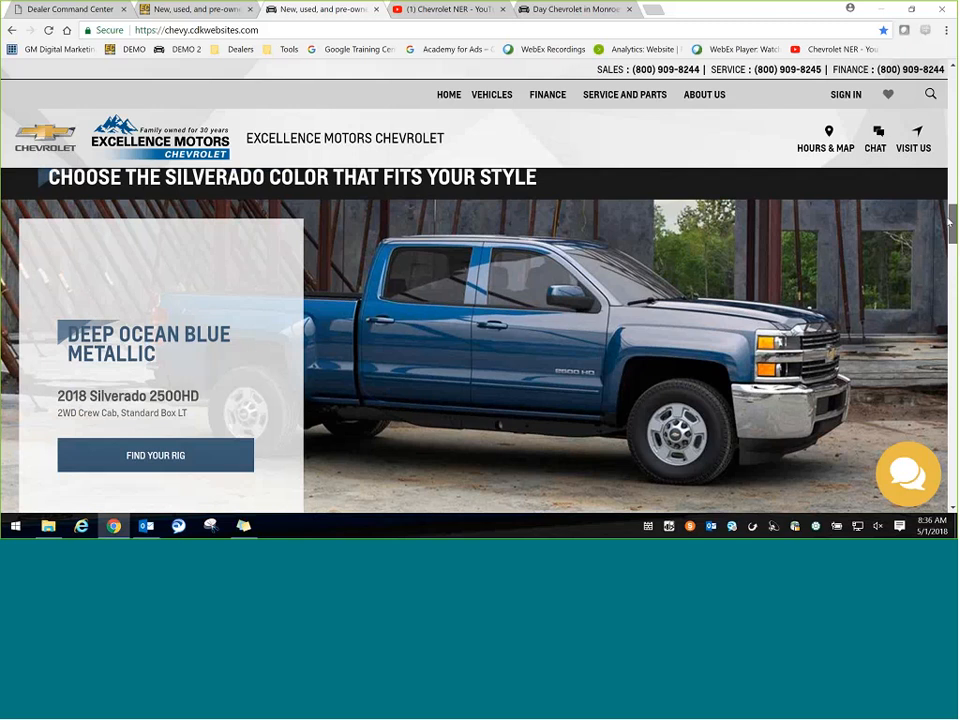
{"action": "left_click_drag", "start_coordinate": [948, 225], "coordinate": [946, 399]}
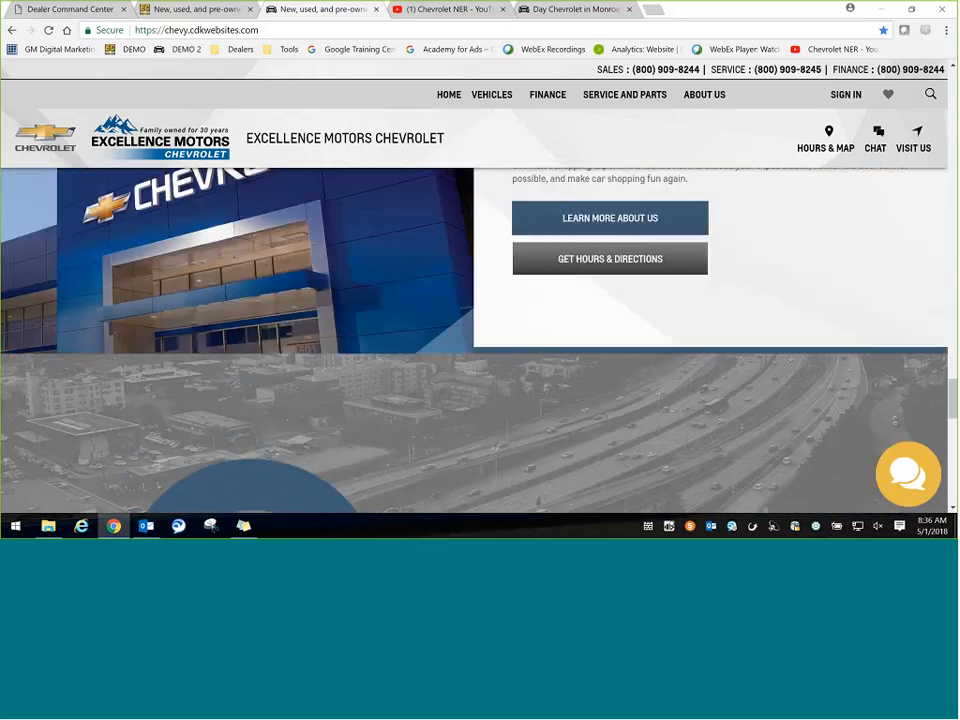
- Compare the "We've Moved" map section on the chev1-demo site with the map on the Day Chevrolet home page
{"action": "left_click", "coordinate": [215, 9]}
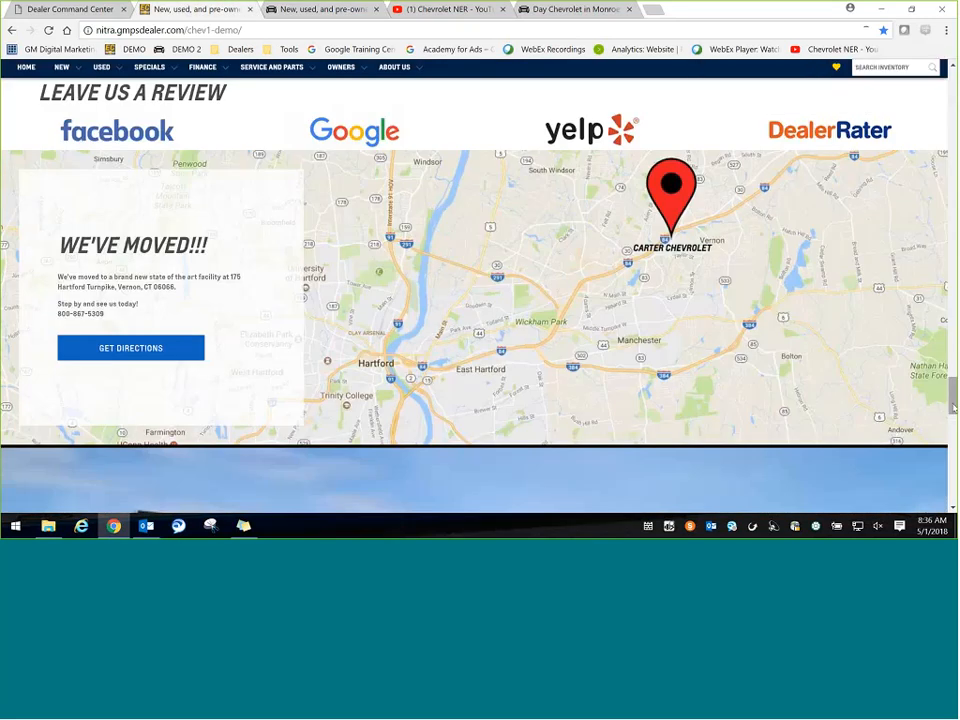
{"action": "left_click_drag", "start_coordinate": [953, 408], "coordinate": [953, 413]}
{"action": "scroll", "coordinate": [953, 403], "scroll_direction": "up", "scroll_amount": 1}
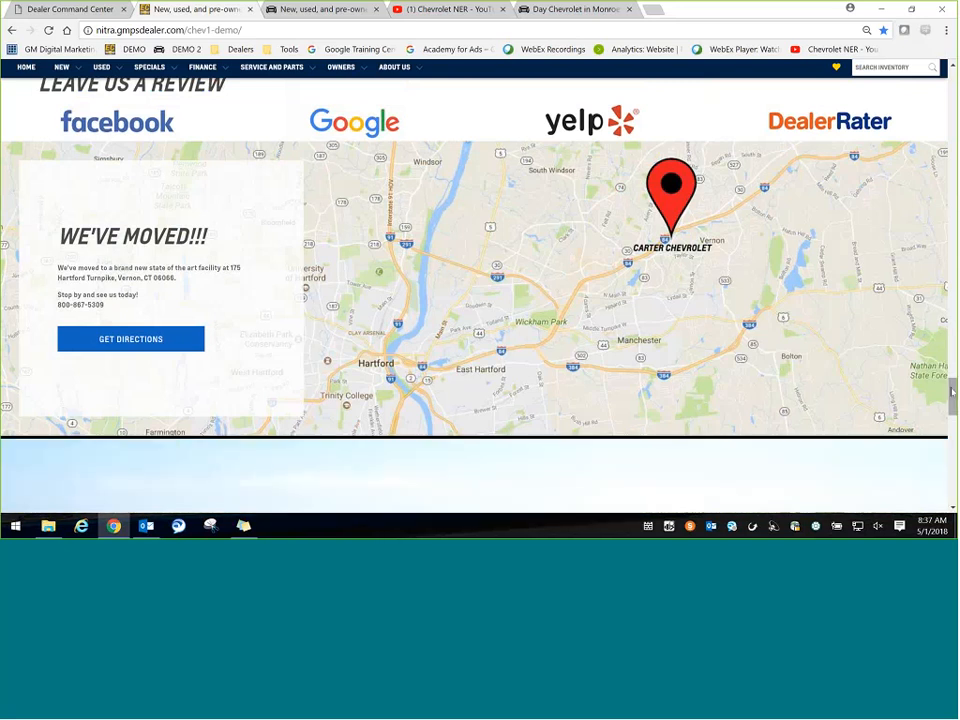
{"action": "left_click", "coordinate": [575, 14]}
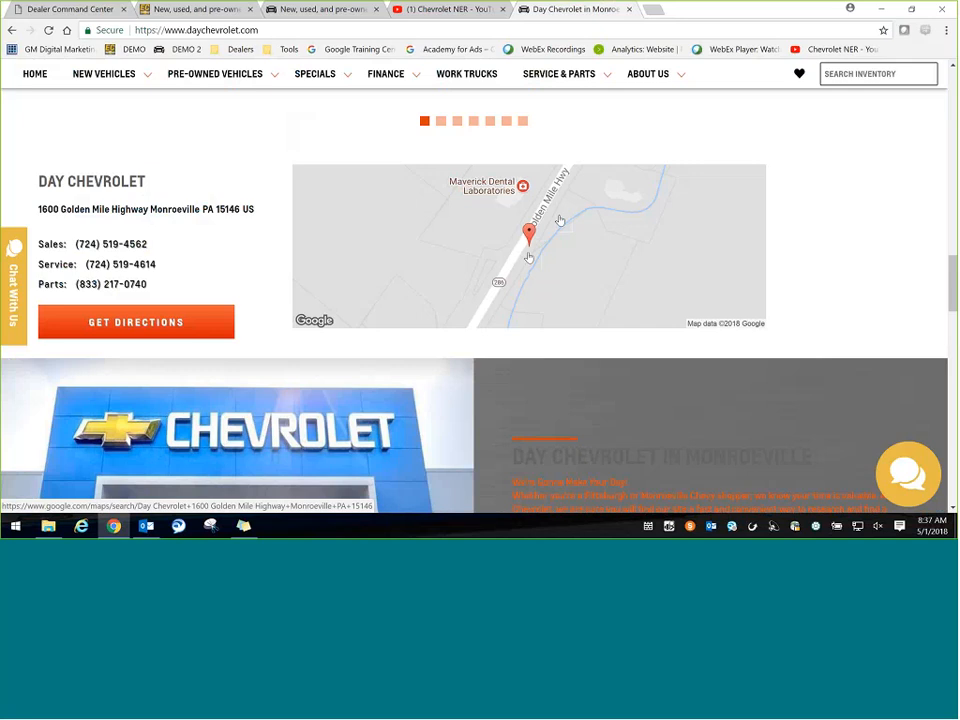
- Review the service advantage, storefront and Chevrolet advantage image sections on the chev1-demo home page
{"action": "left_click", "coordinate": [269, 8]}
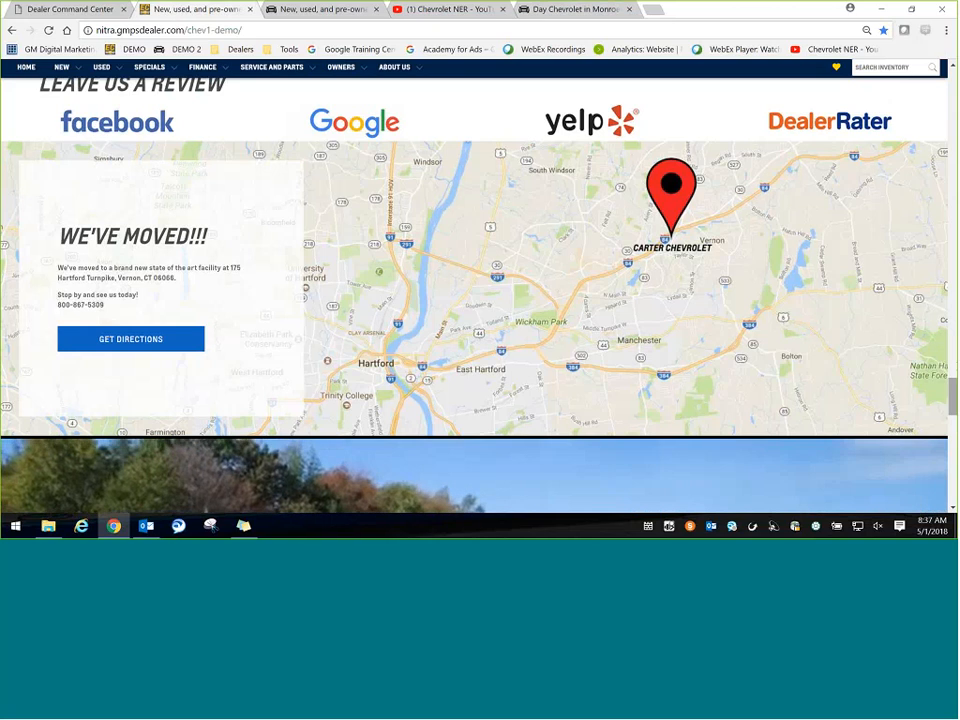
{"action": "left_click_drag", "start_coordinate": [954, 408], "coordinate": [947, 313]}
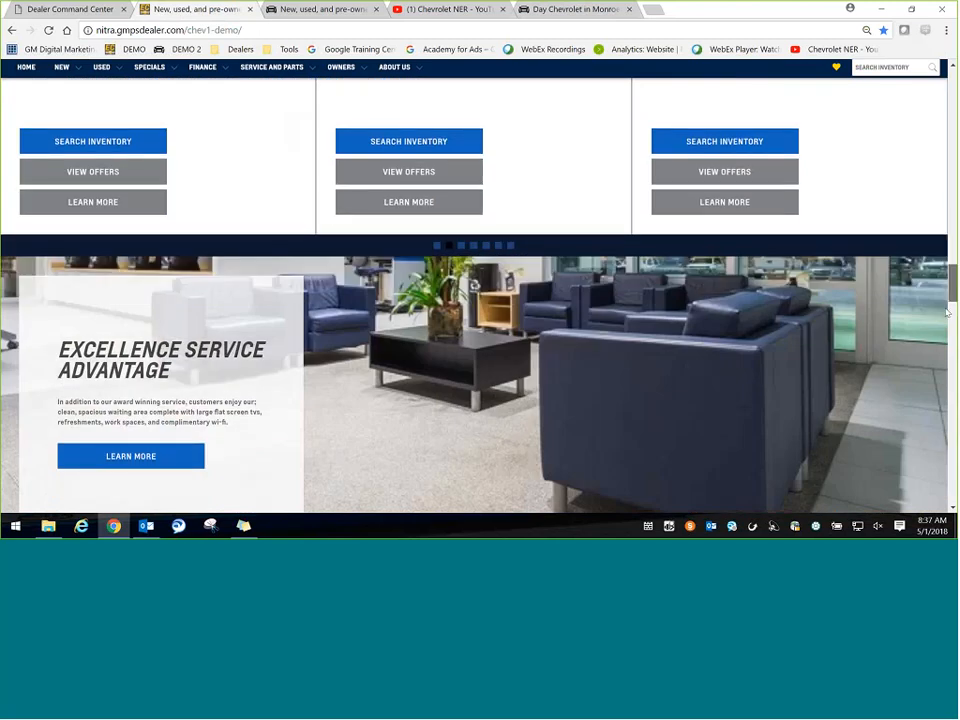
{"action": "scroll", "coordinate": [935, 195], "scroll_direction": "down", "scroll_amount": 3}
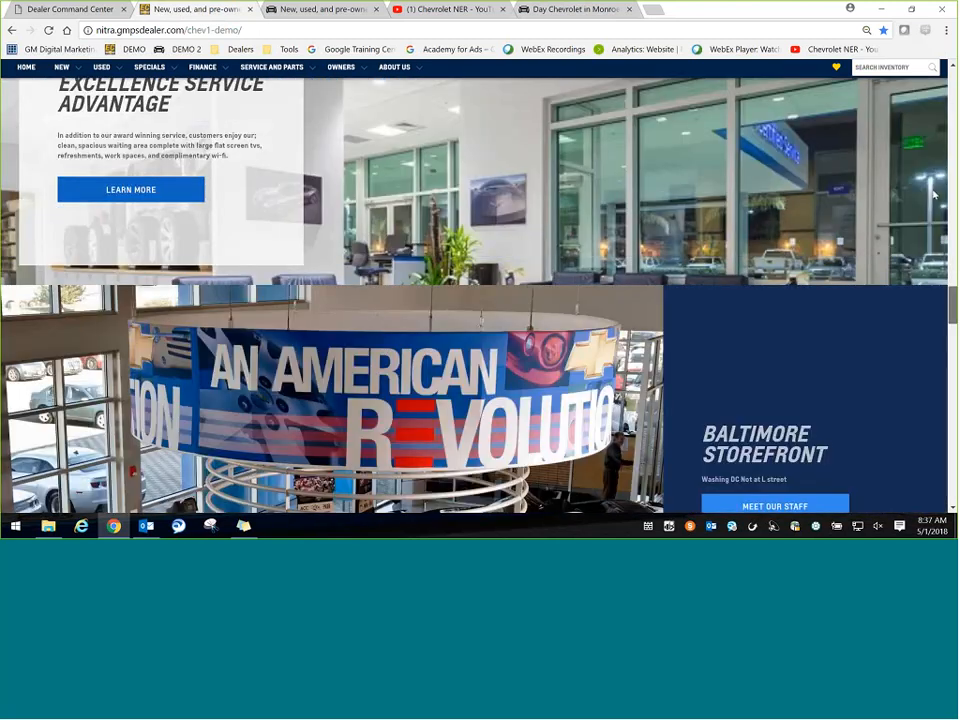
{"action": "scroll", "coordinate": [932, 200], "scroll_direction": "up", "scroll_amount": 5}
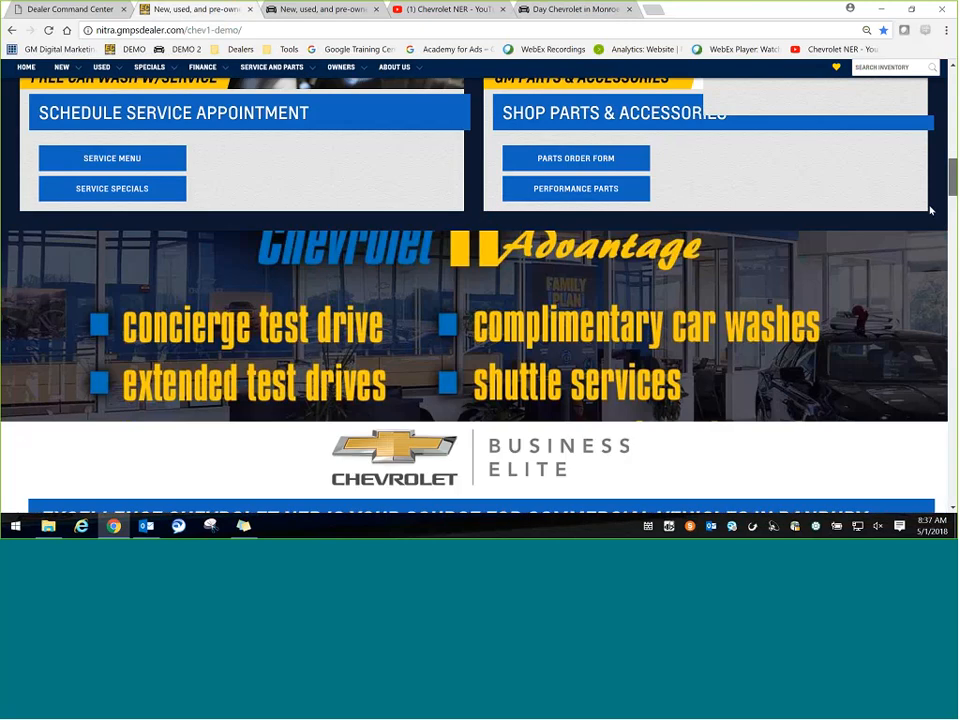
{"action": "scroll", "coordinate": [926, 197], "scroll_direction": "down", "scroll_amount": 1}
{"action": "scroll", "coordinate": [922, 184], "scroll_direction": "up", "scroll_amount": 2}
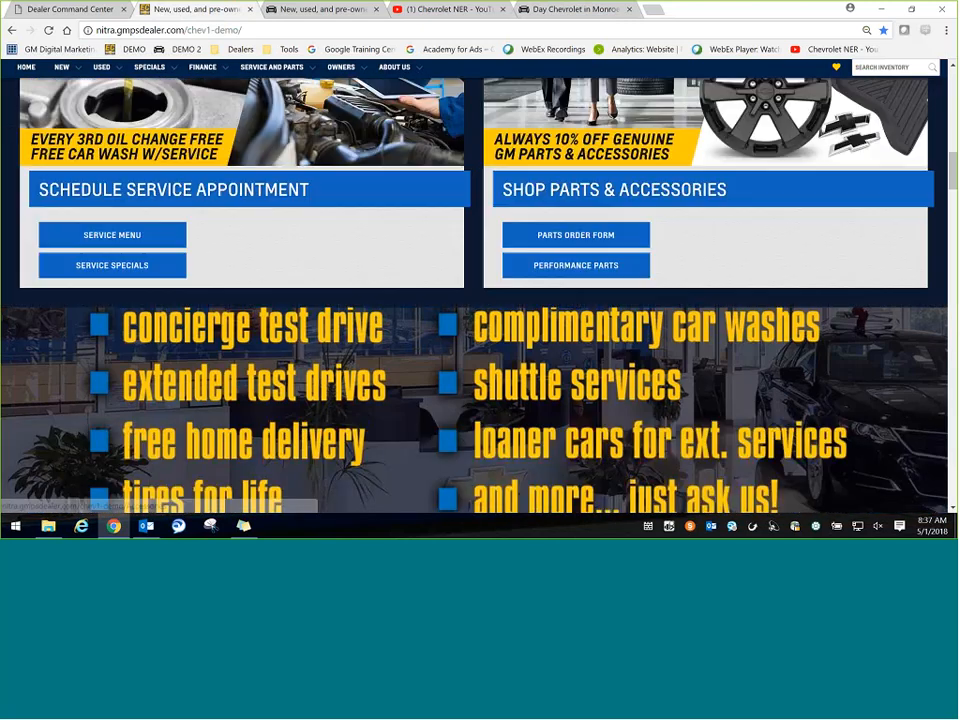
- Play the Chevrolet NER channel's "Utilizing the Hero Slide Submission Form" video at 720p quality and close the YouTube page
{"action": "left_click", "coordinate": [412, 8]}
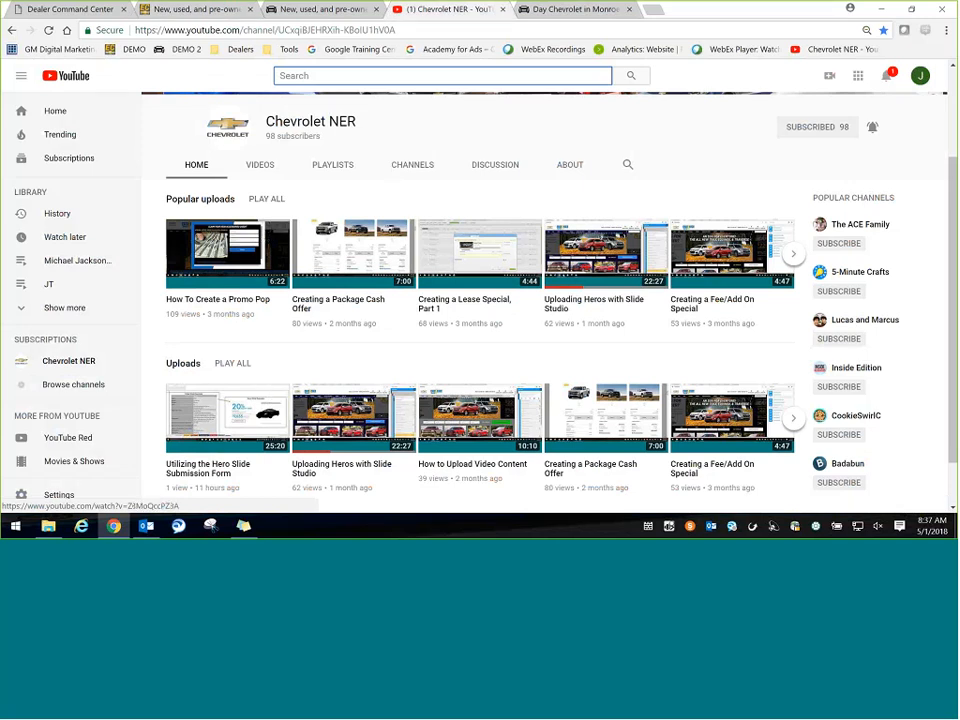
{"action": "left_click", "coordinate": [258, 432]}
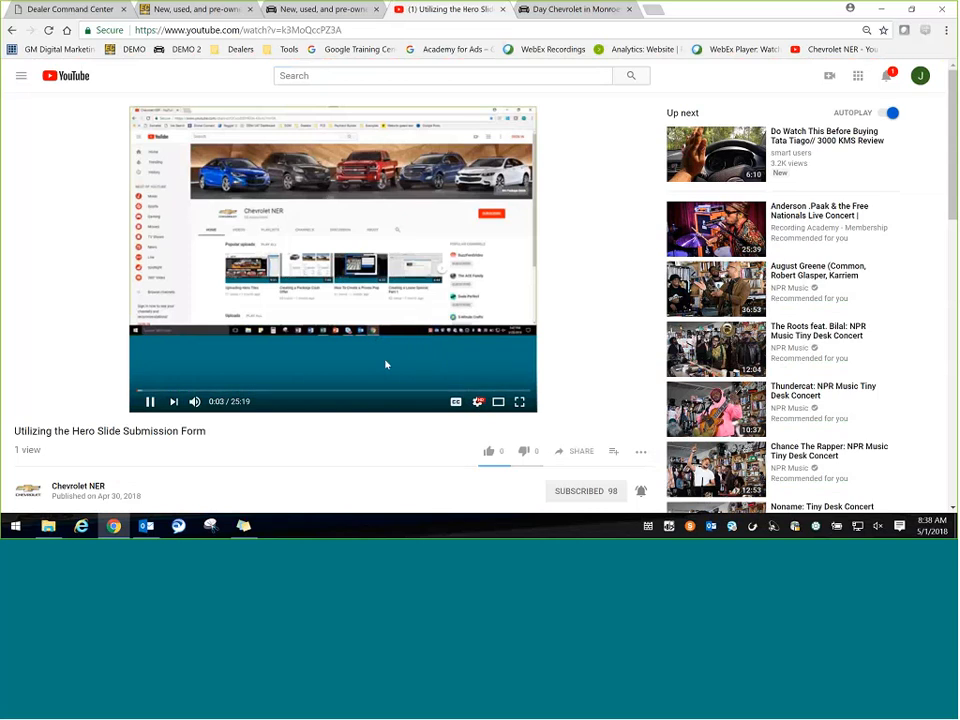
{"action": "left_click", "coordinate": [479, 402]}
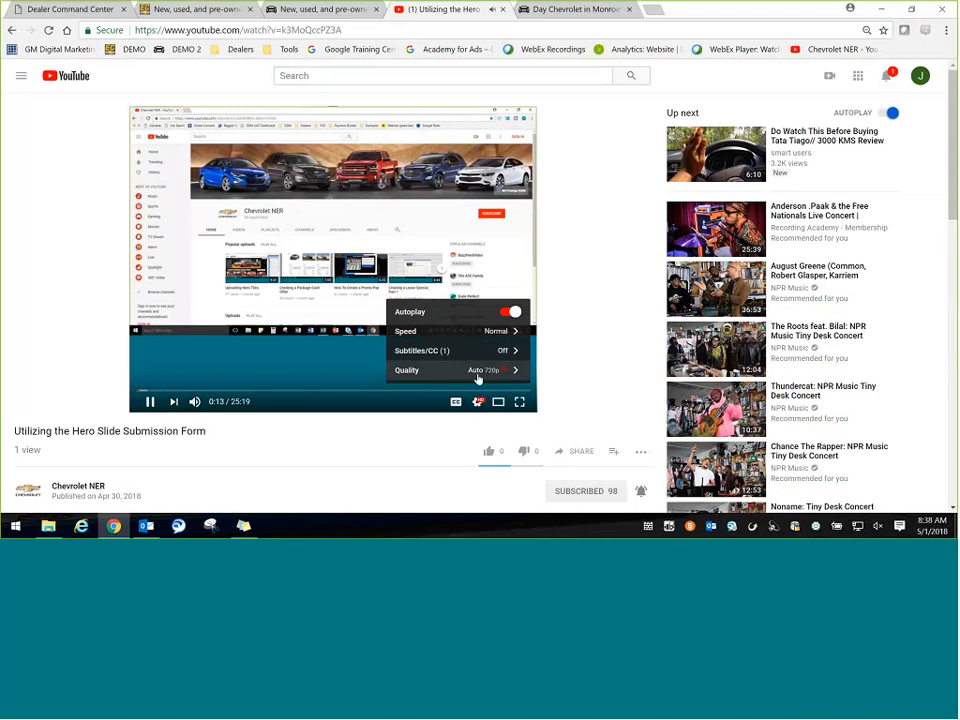
{"action": "left_click", "coordinate": [475, 375]}
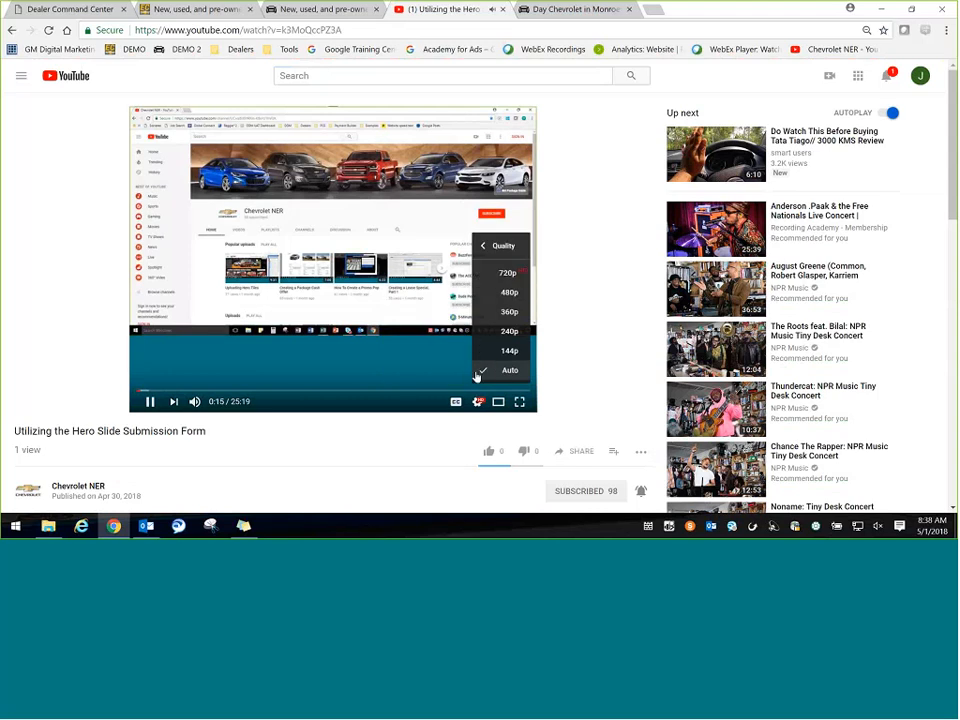
{"action": "left_click", "coordinate": [509, 273]}
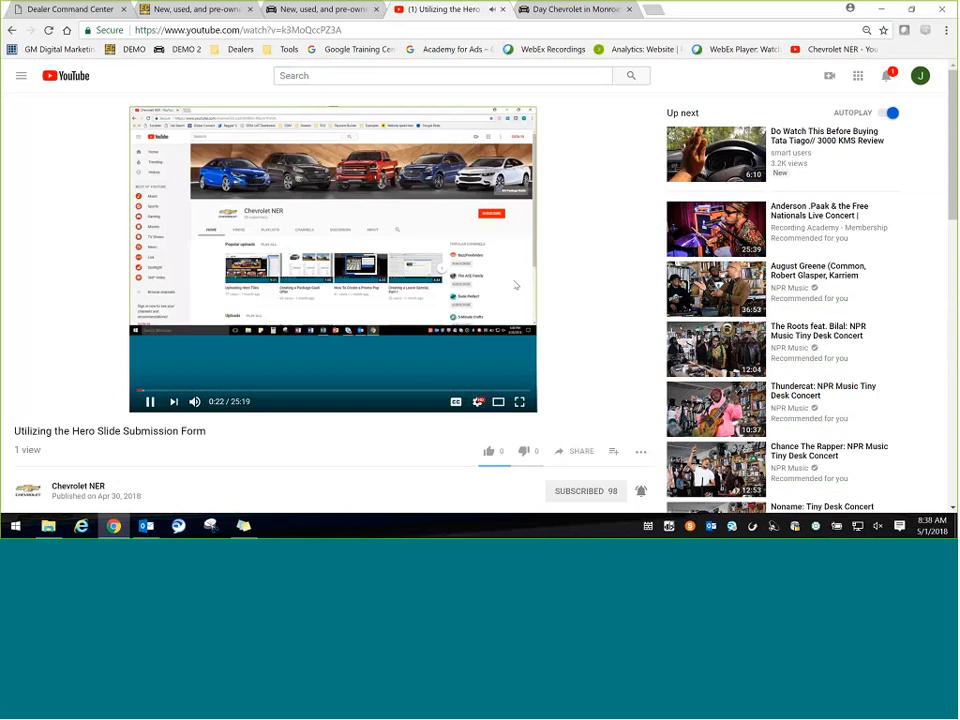
{"action": "left_click", "coordinate": [478, 404]}
{"action": "left_click", "coordinate": [490, 369]}
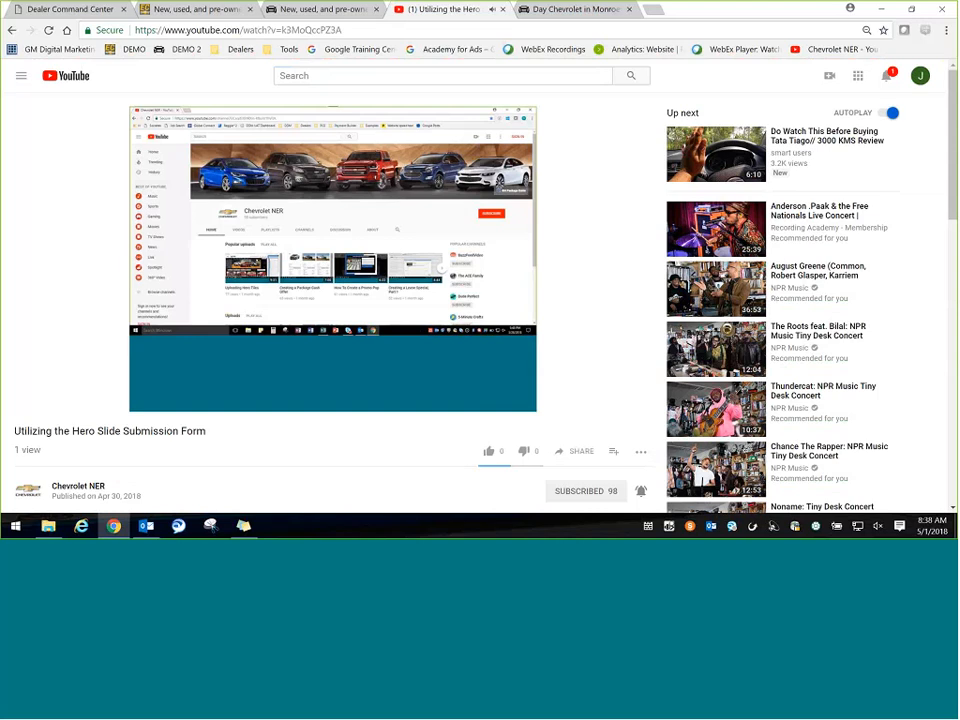
{"action": "left_click", "coordinate": [503, 9]}
- Open Website Manager from the Dealer Command Center and switch to the gmps-chev1-demo website
{"action": "left_click", "coordinate": [70, 9]}
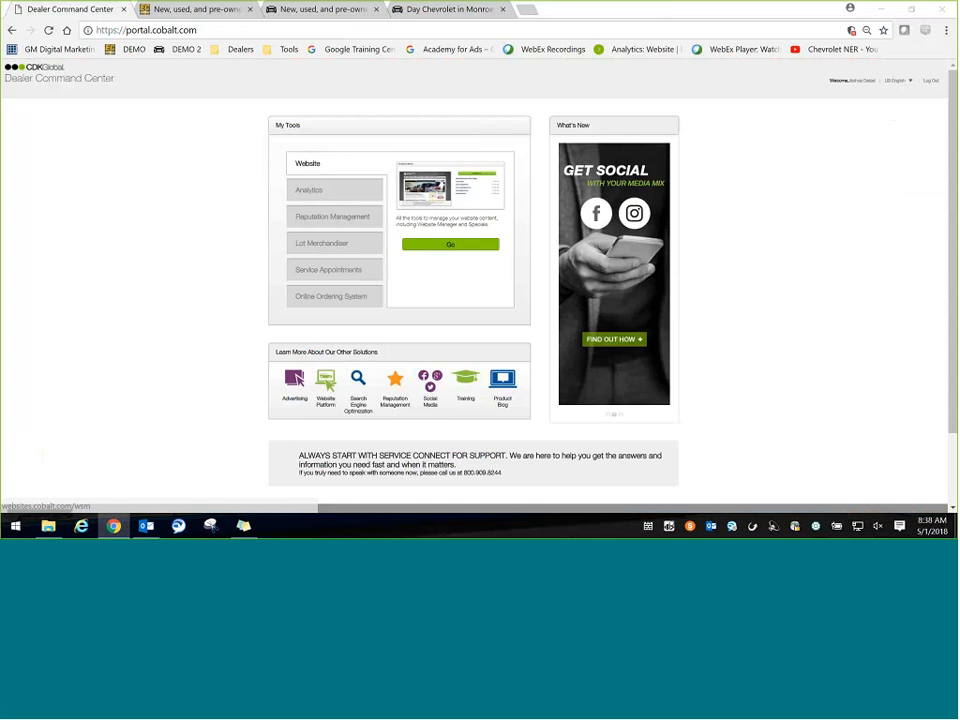
{"action": "left_click", "coordinate": [452, 246]}
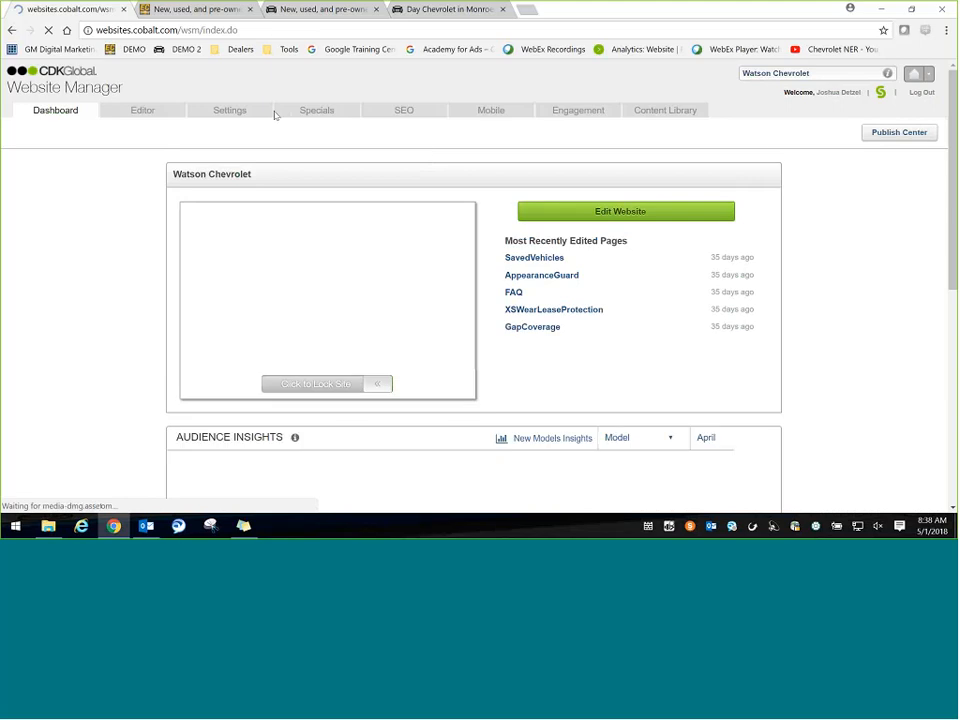
{"action": "left_click", "coordinate": [821, 73]}
{"action": "type", "text": "gmps-"}
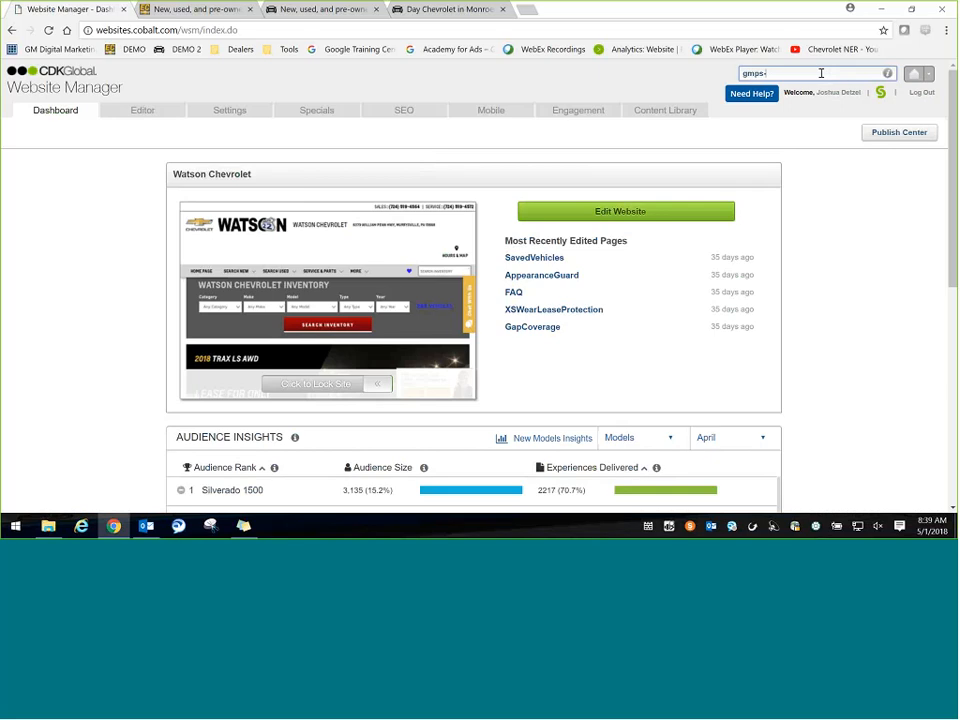
{"action": "type", "text": "chev1"}
{"action": "left_click", "coordinate": [780, 119]}
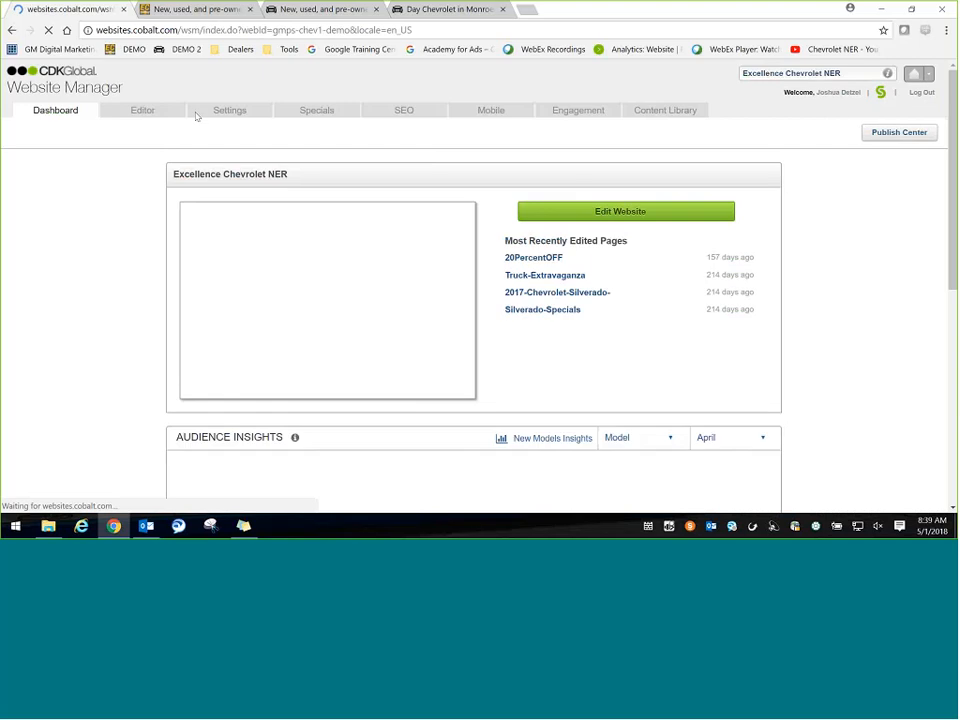
- Open the home page in the Editor, start adding a card under the "Promotion" layout and search the available cards for "fix"
{"action": "left_click", "coordinate": [158, 112]}
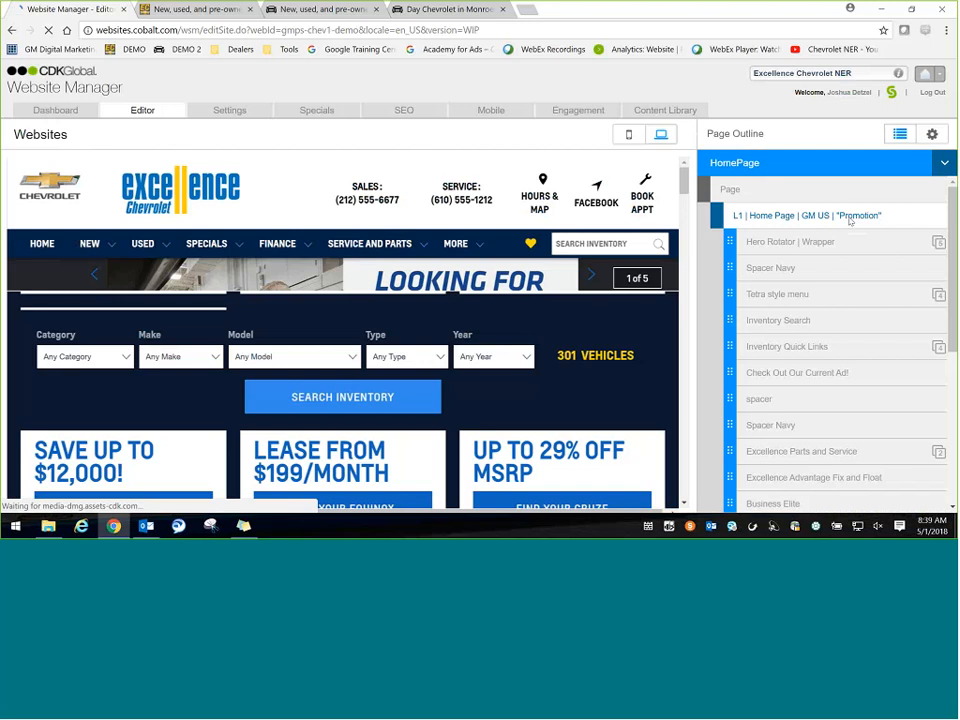
{"action": "left_click", "coordinate": [848, 218]}
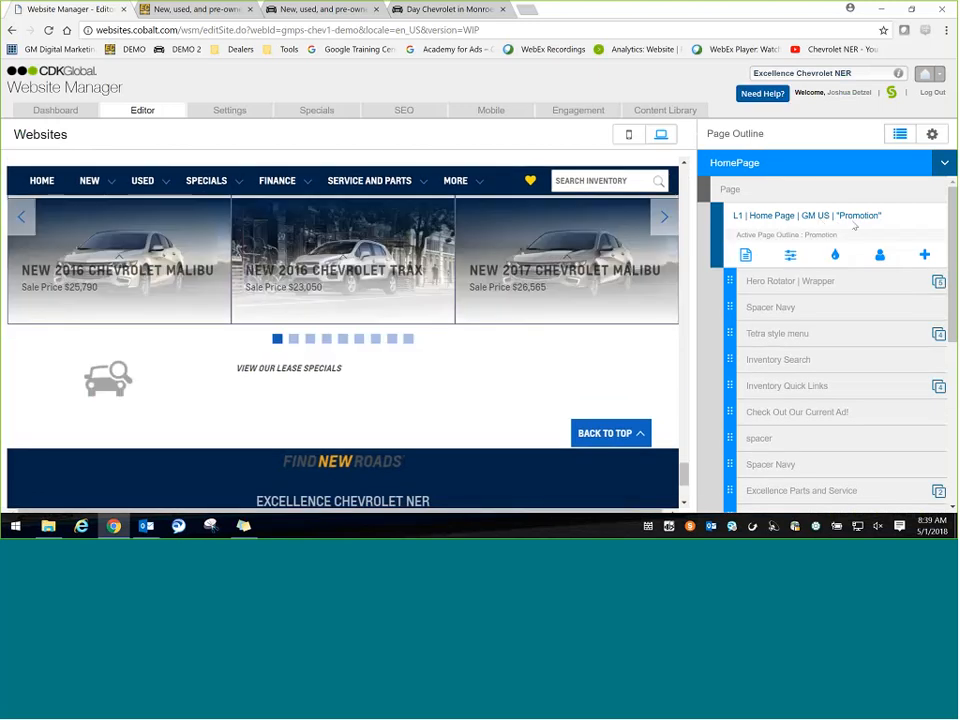
{"action": "left_click", "coordinate": [926, 258]}
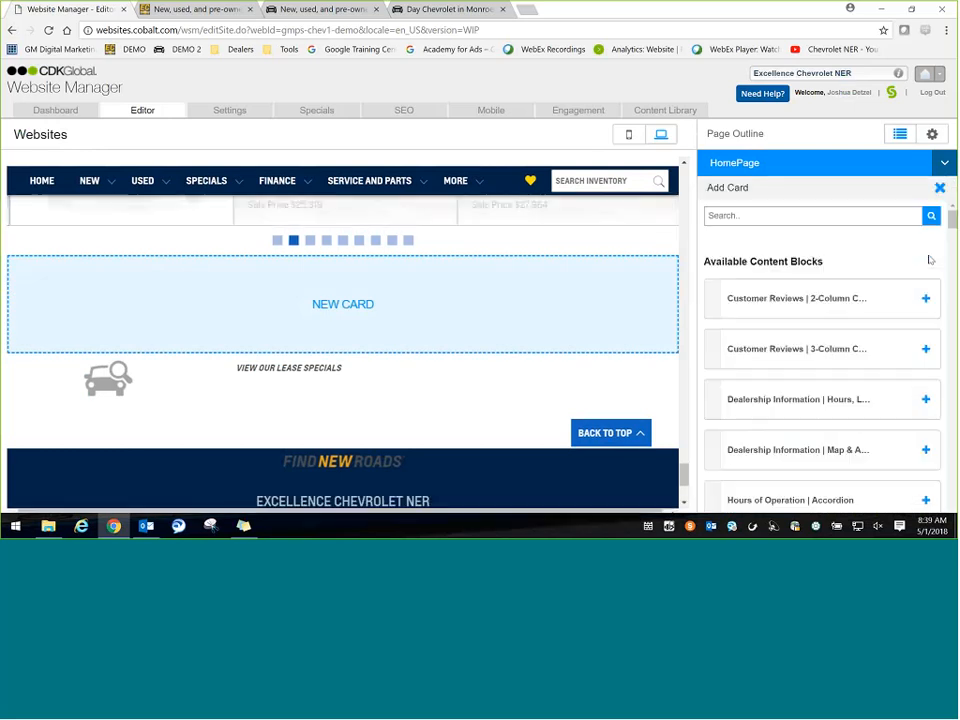
{"action": "left_click", "coordinate": [826, 218]}
{"action": "type", "text": "fi"}
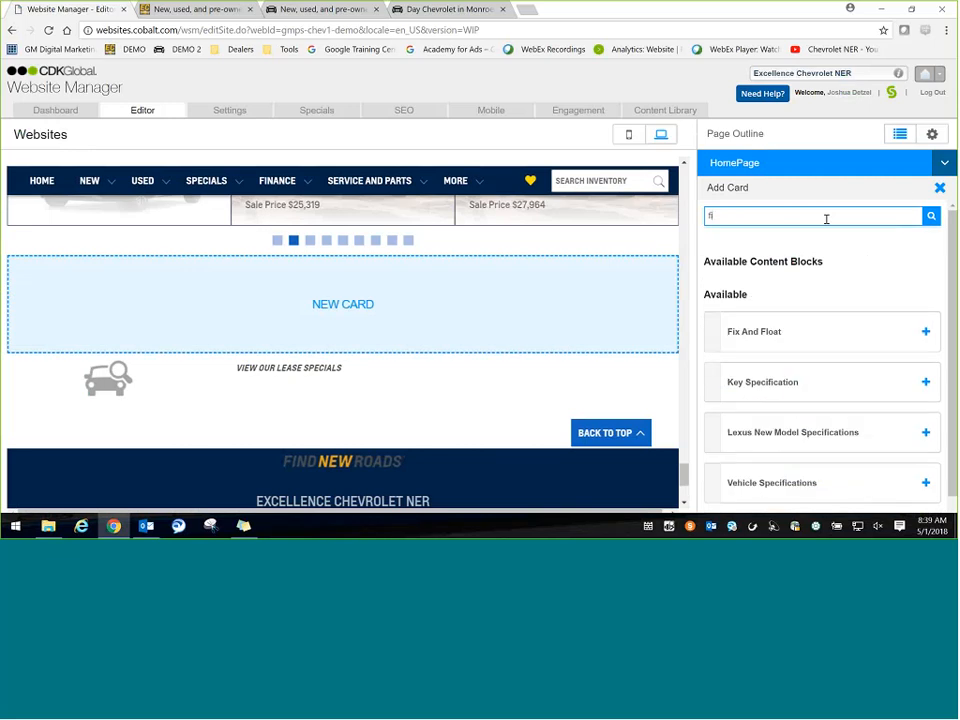
{"action": "type", "text": "x"}
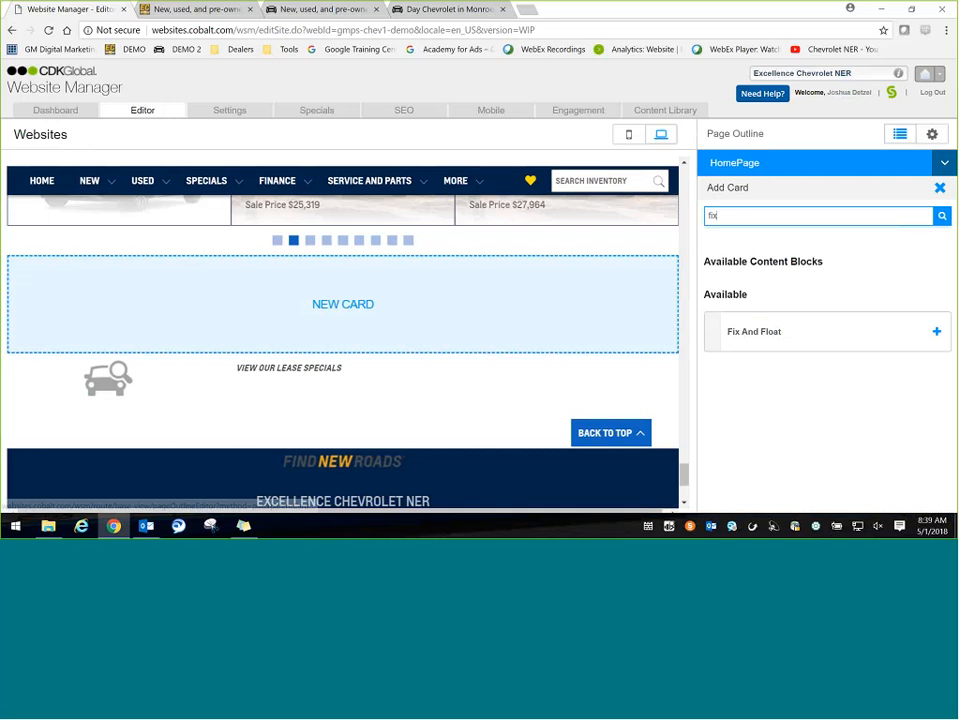
{"action": "key", "text": "BackSpace"}
{"action": "key", "text": "BackSpace"}
{"action": "key", "text": "BackSpace"}
{"action": "type", "text": "gene"}
{"action": "key", "text": "BackSpace"}
{"action": "key", "text": "BackSpace"}
{"action": "key", "text": "BackSpace"}
{"action": "key", "text": "BackSpace"}
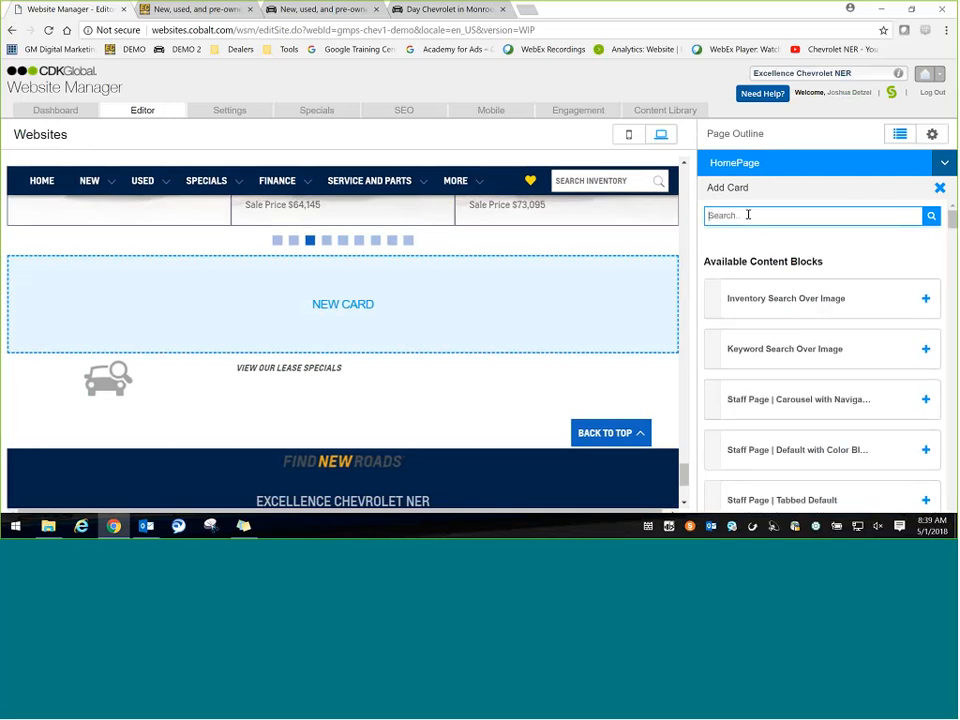
{"action": "type", "text": "fix"}
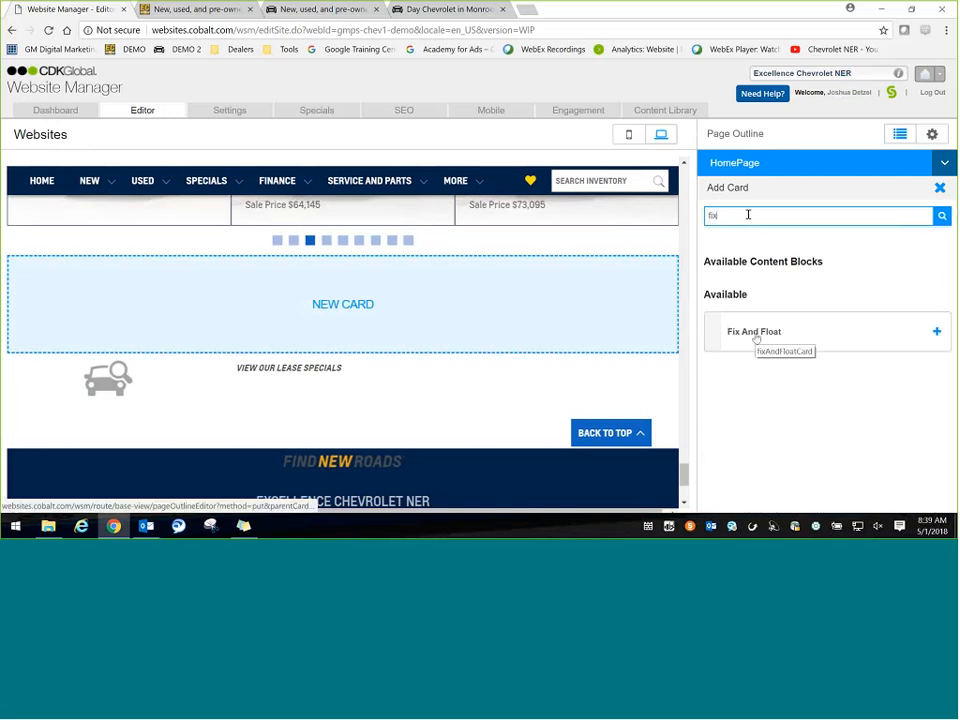
- Add the Fix And Float card to the home page and locate it in the page outline
{"action": "left_click", "coordinate": [757, 340]}
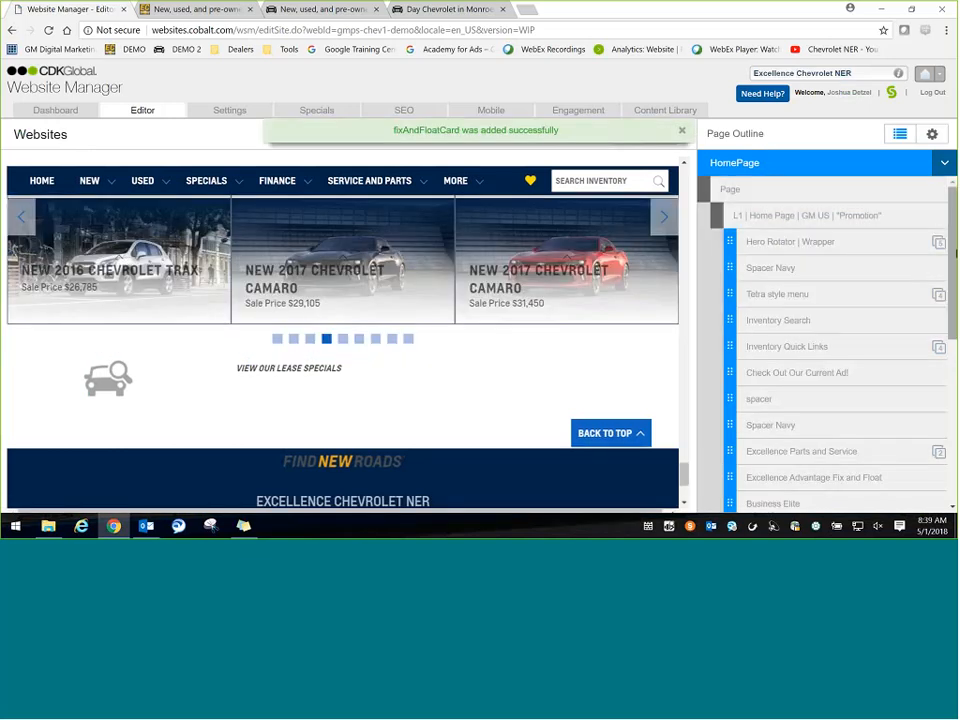
{"action": "left_click_drag", "start_coordinate": [954, 253], "coordinate": [931, 389]}
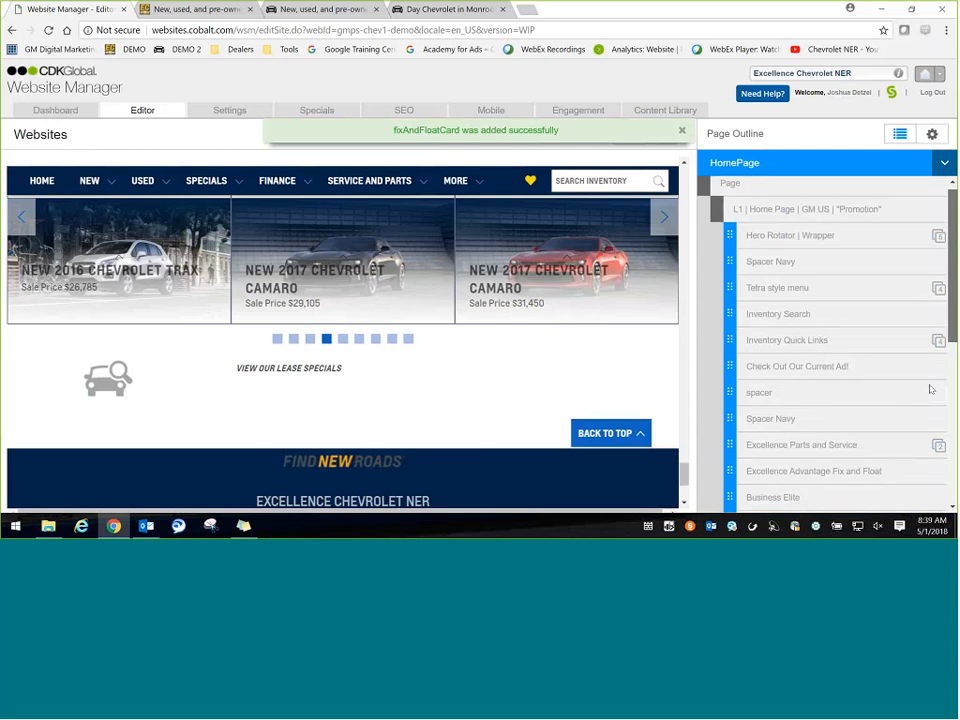
{"action": "scroll", "coordinate": [815, 441], "scroll_direction": "down", "scroll_amount": 5}
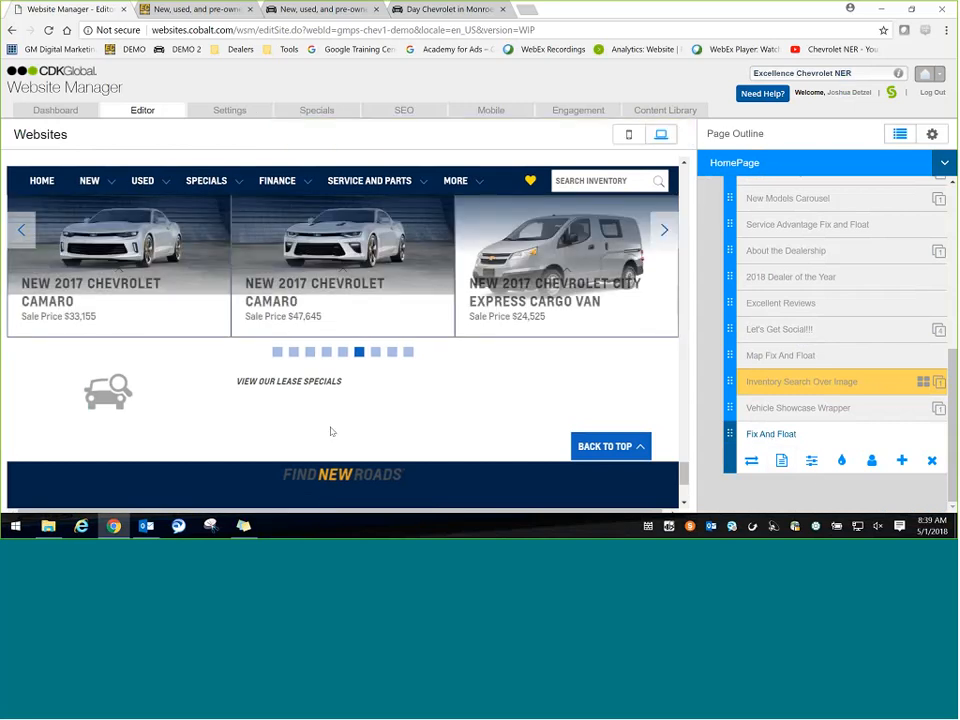
- Check which content type the new Fix And Float card uses and open the Generic records in the Content Library
{"action": "left_click", "coordinate": [783, 466]}
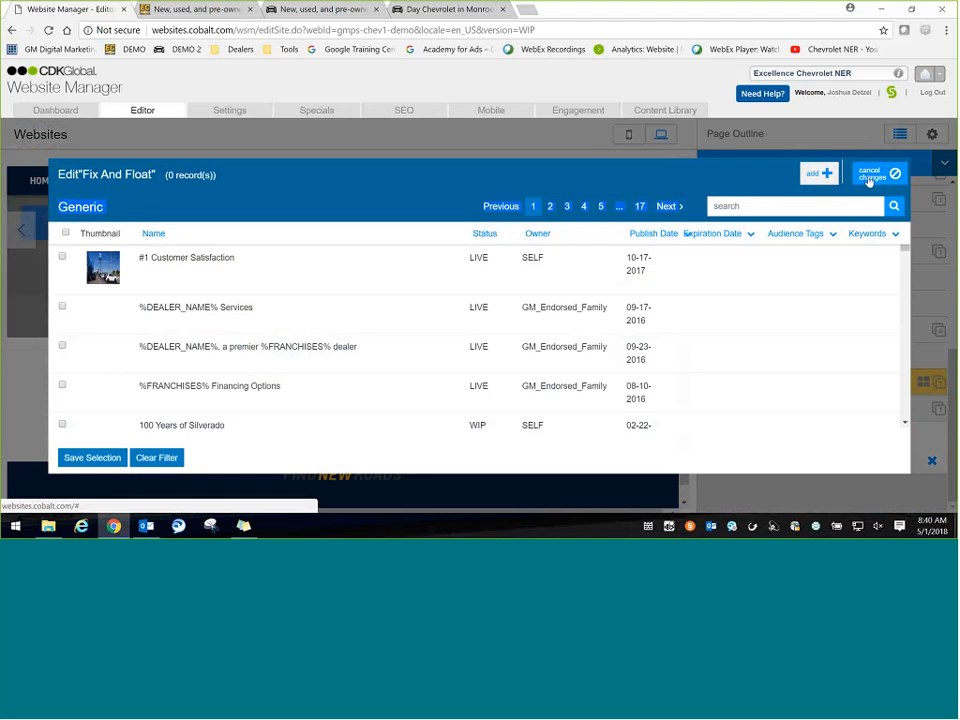
{"action": "left_click", "coordinate": [869, 180]}
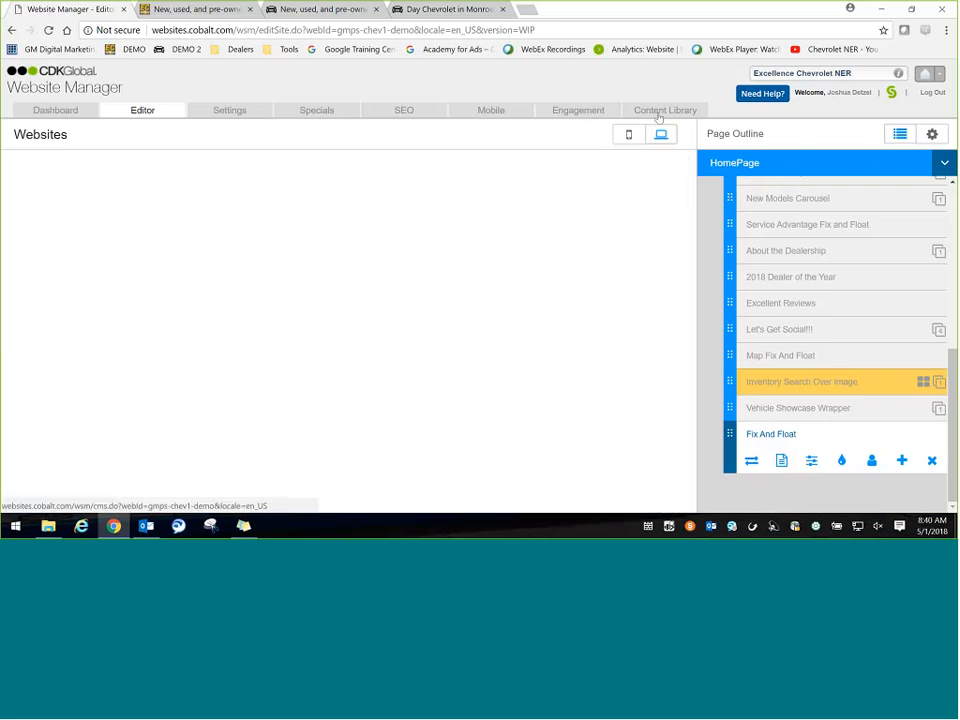
{"action": "left_click", "coordinate": [662, 111]}
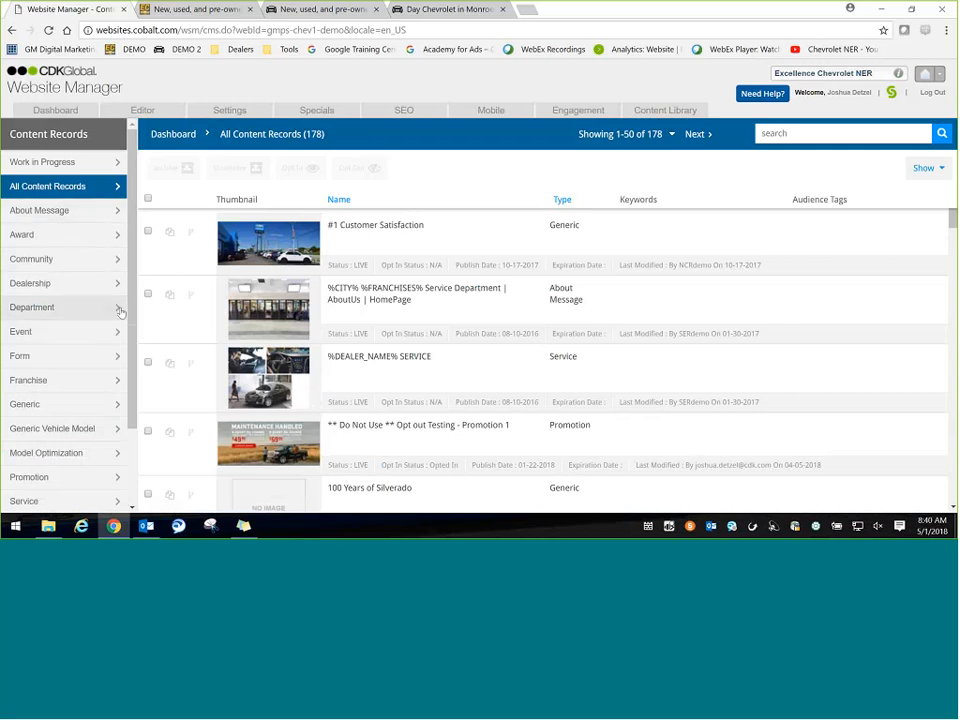
{"action": "left_click", "coordinate": [80, 405]}
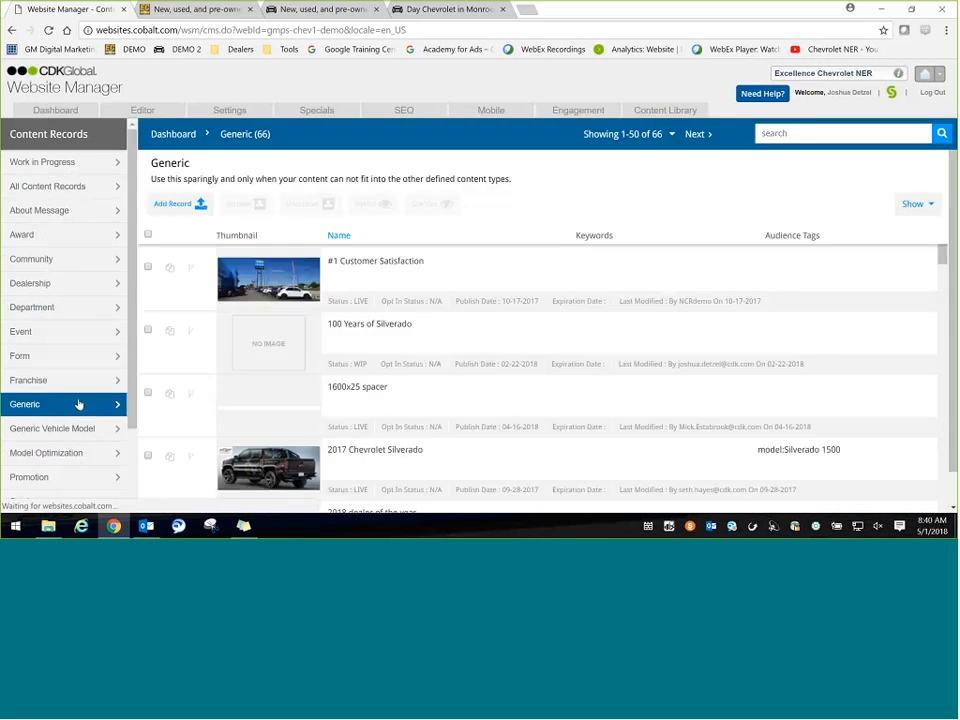
- Return to the Editor and show the options of the Fix And Float card in the home page outline
{"action": "left_click", "coordinate": [142, 110]}
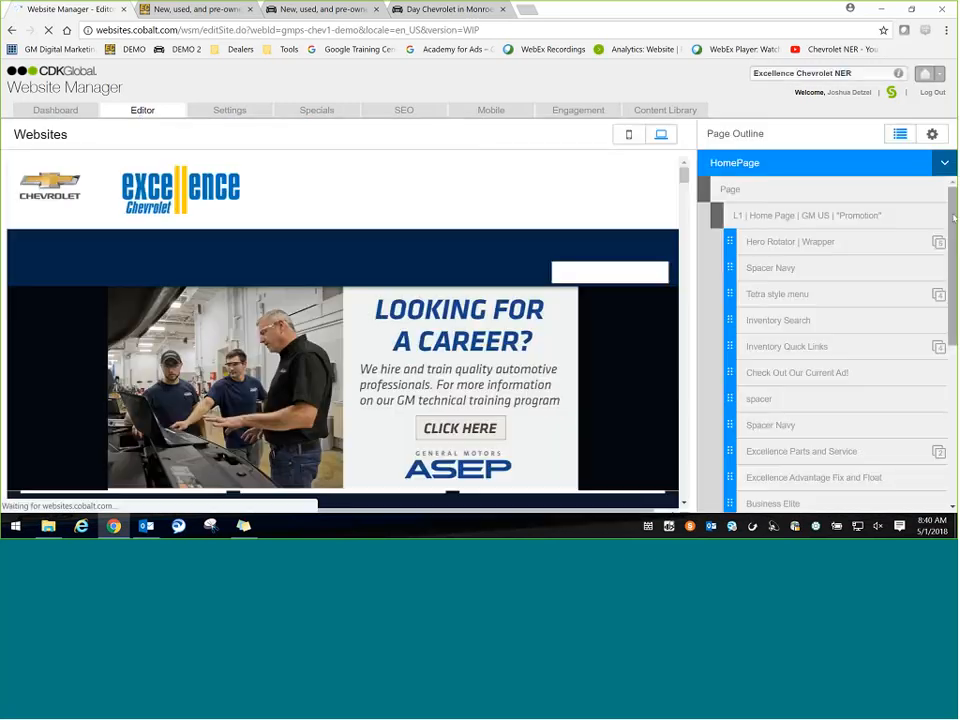
{"action": "left_click_drag", "start_coordinate": [953, 218], "coordinate": [953, 293]}
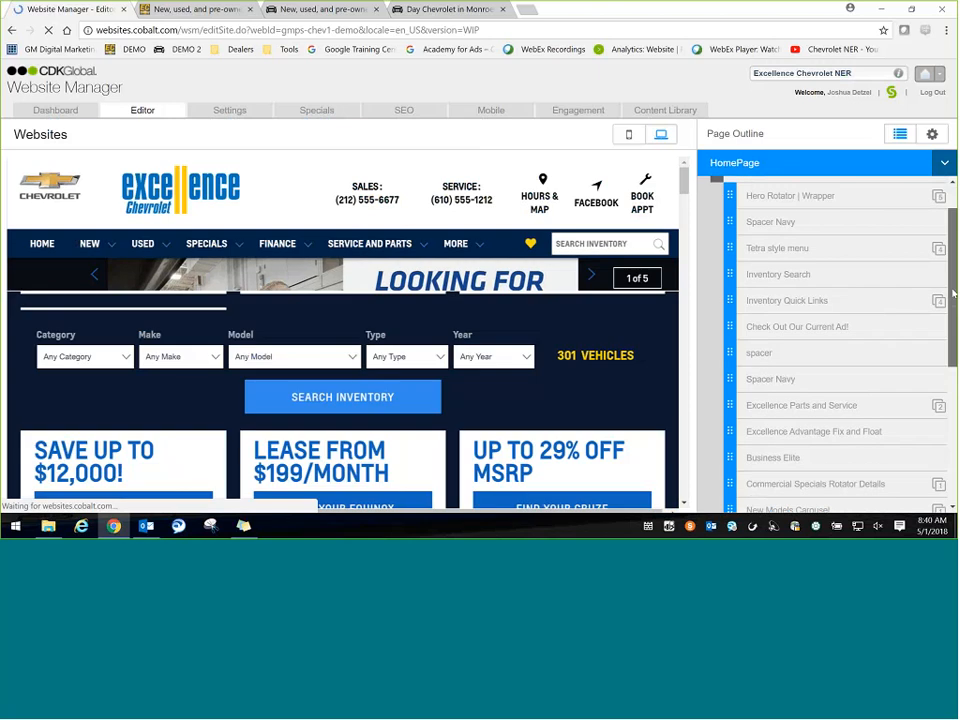
{"action": "scroll", "coordinate": [815, 400], "scroll_direction": "down", "scroll_amount": 5}
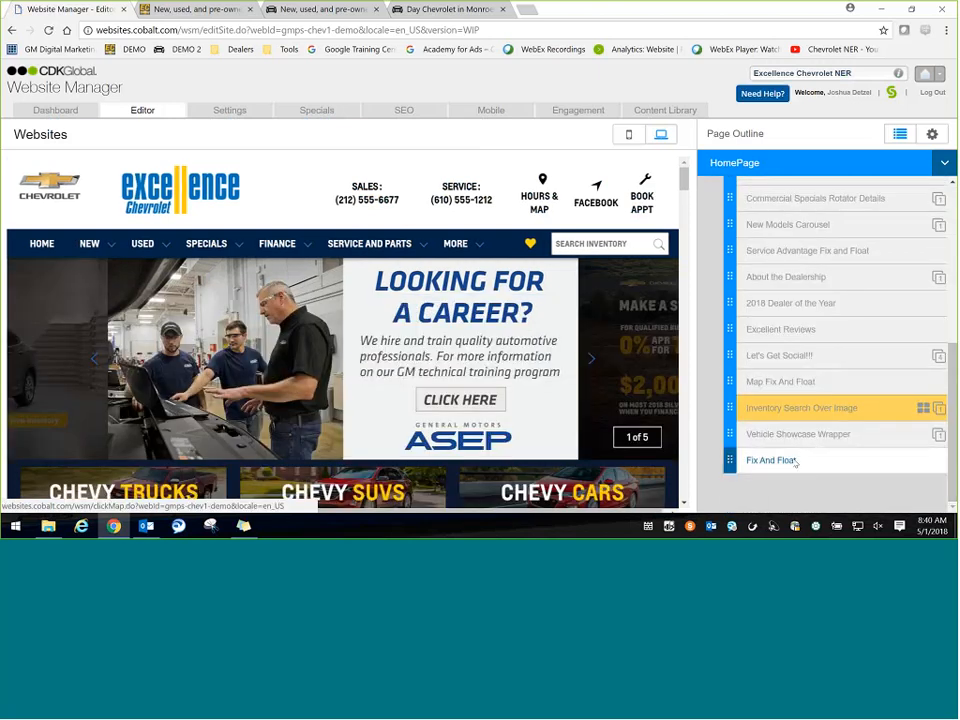
{"action": "mouse_move", "coordinate": [758, 467]}
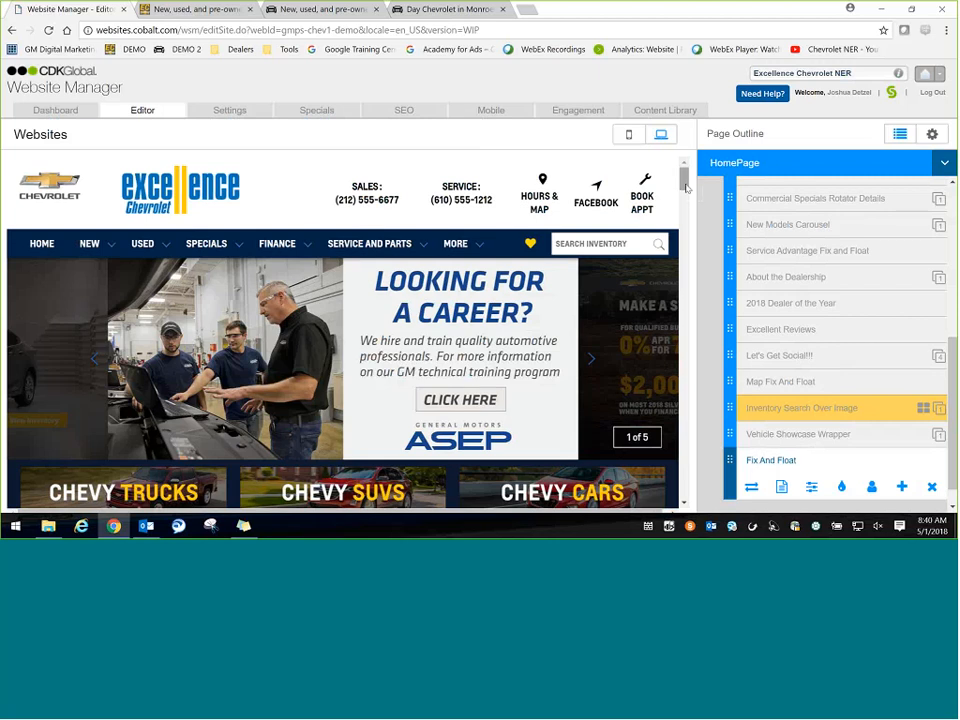
{"action": "scroll", "coordinate": [121, 291], "scroll_direction": "down", "scroll_amount": 5}
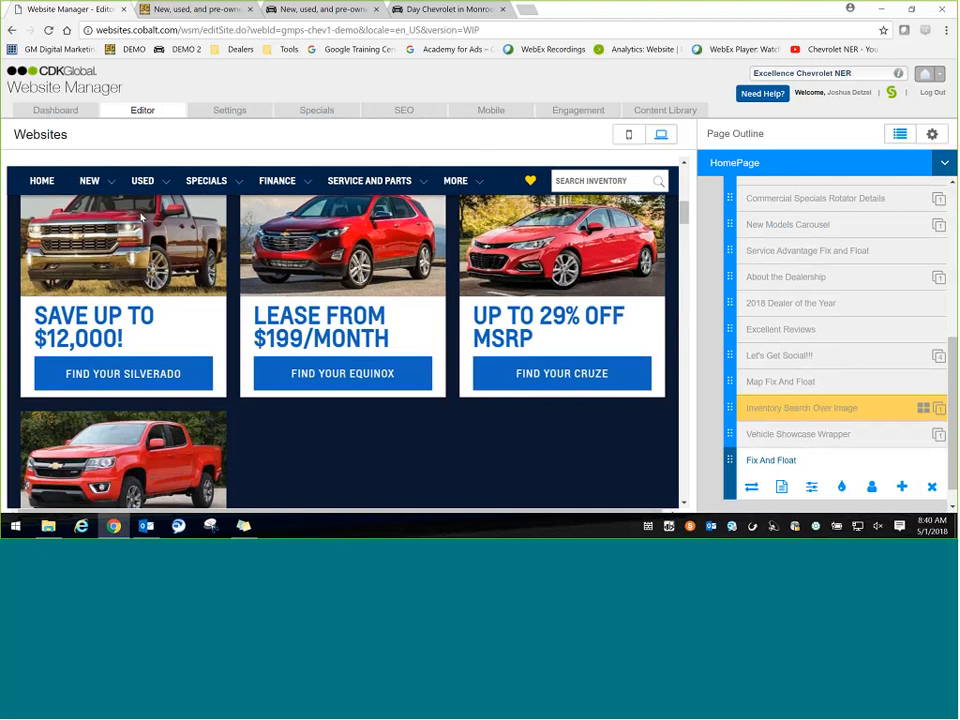
- Open the SILVERADO DEALS content under Inventory Quick Links, view the Generic records selectable through its filter, and cancel without changes
{"action": "left_click_drag", "start_coordinate": [952, 352], "coordinate": [951, 165]}
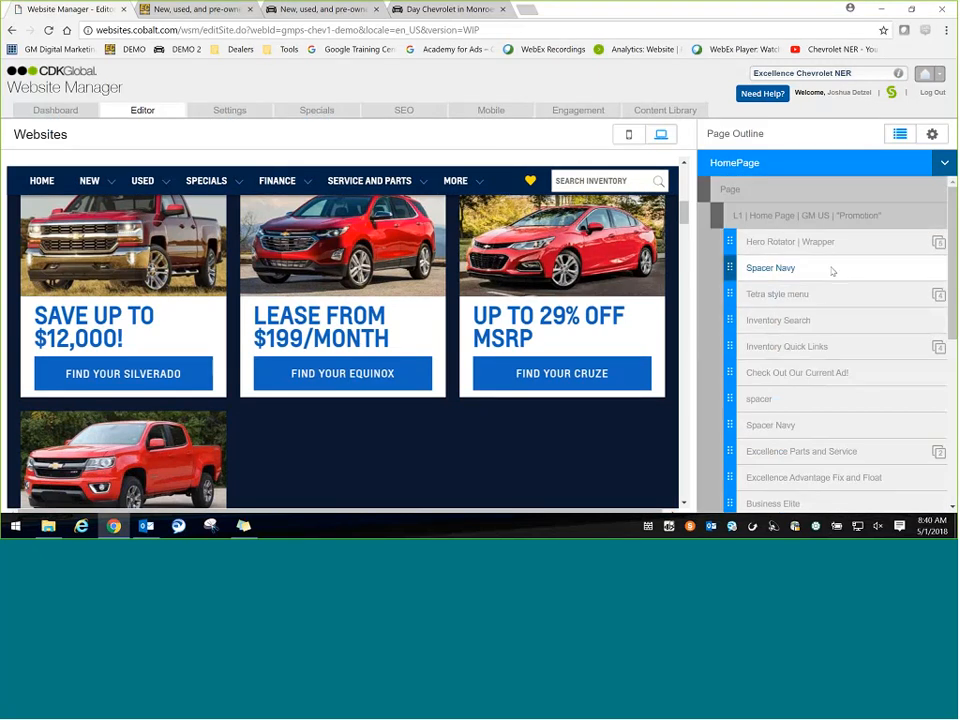
{"action": "left_click", "coordinate": [815, 347]}
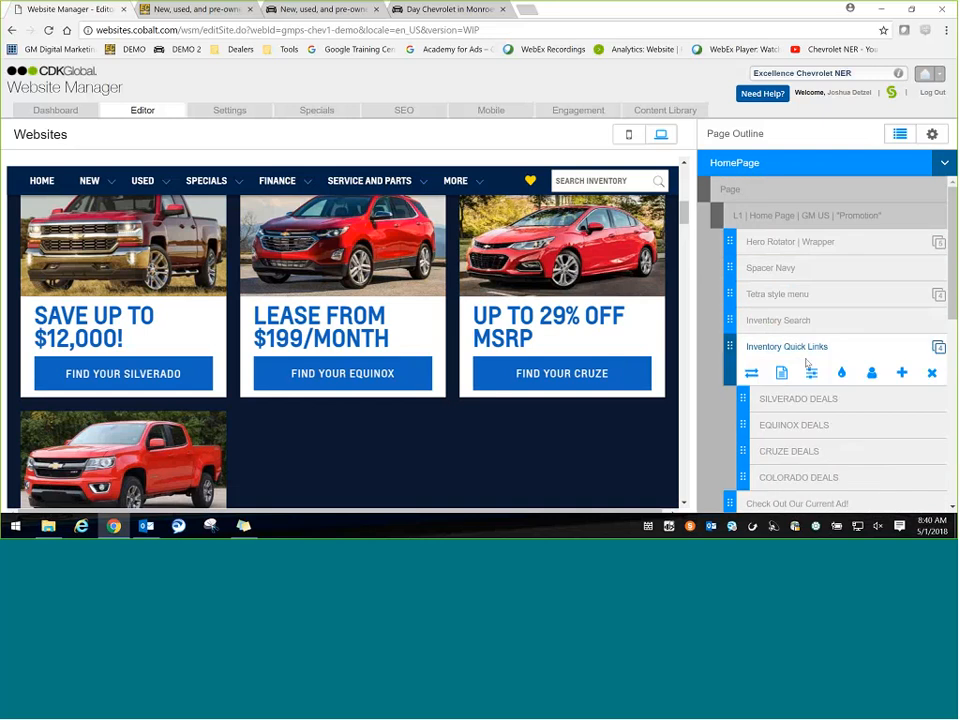
{"action": "left_click", "coordinate": [785, 398]}
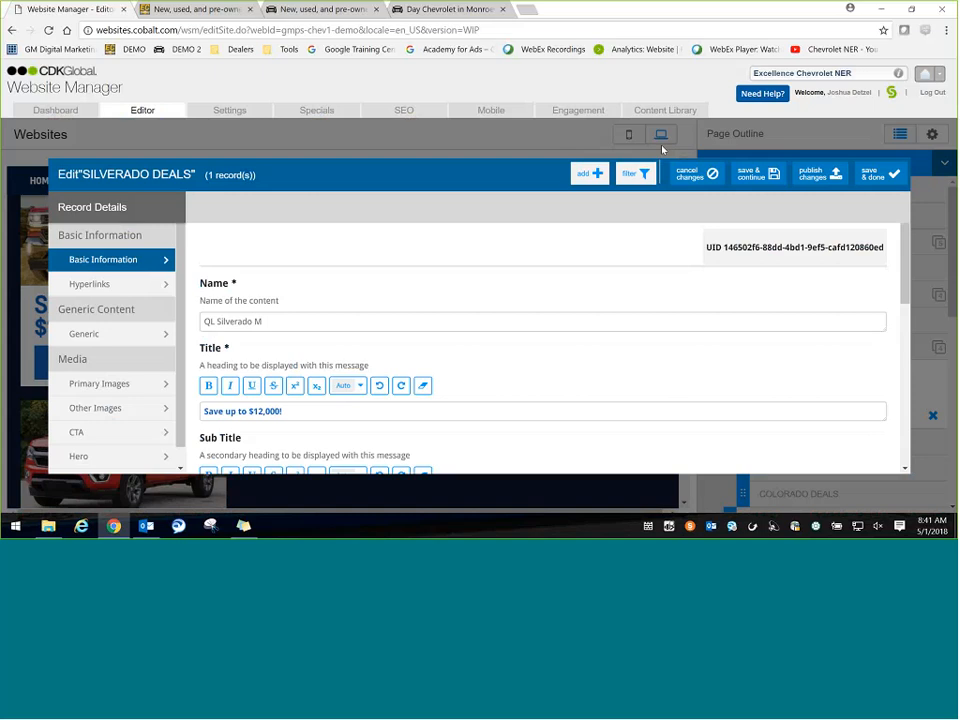
{"action": "left_click", "coordinate": [643, 177]}
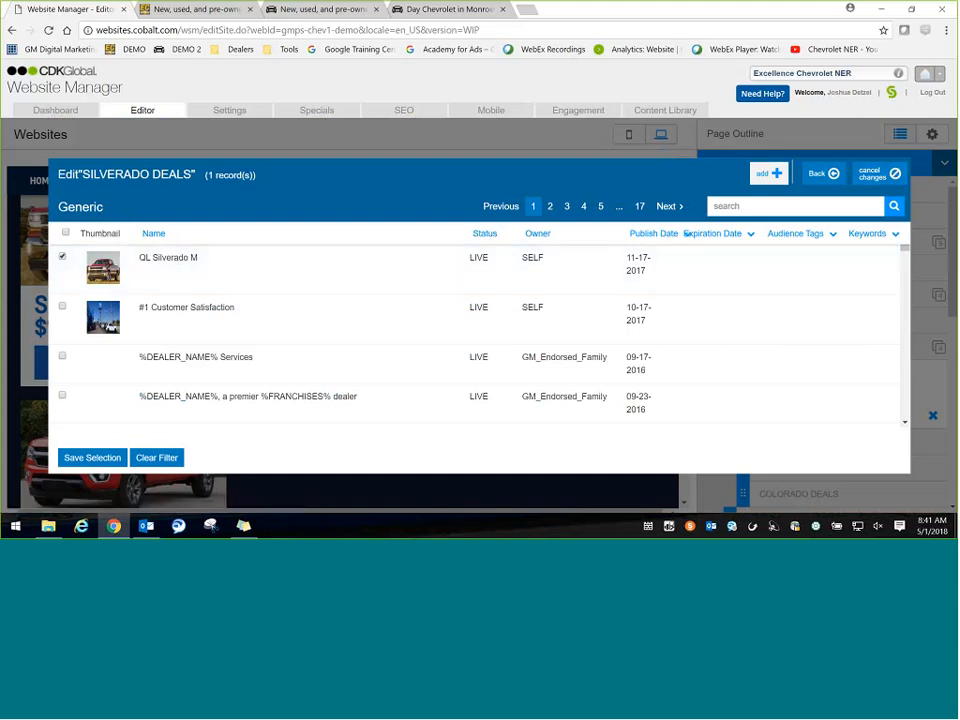
{"action": "left_click", "coordinate": [894, 175]}
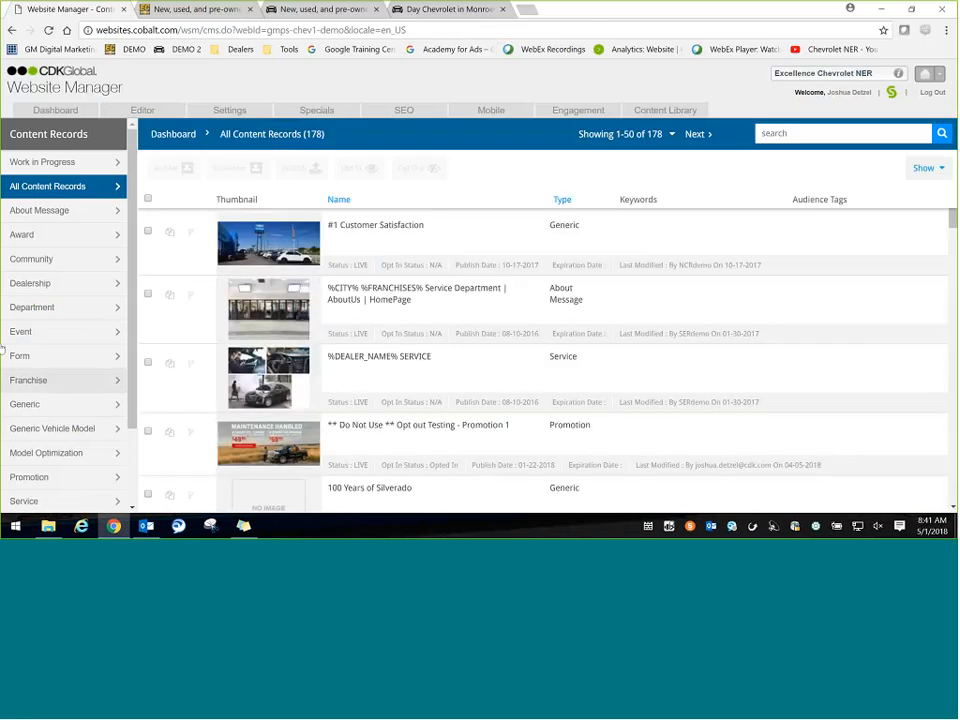
{"action": "key", "text": "ctrl+plus"}
{"action": "key", "text": "ctrl+plus"}
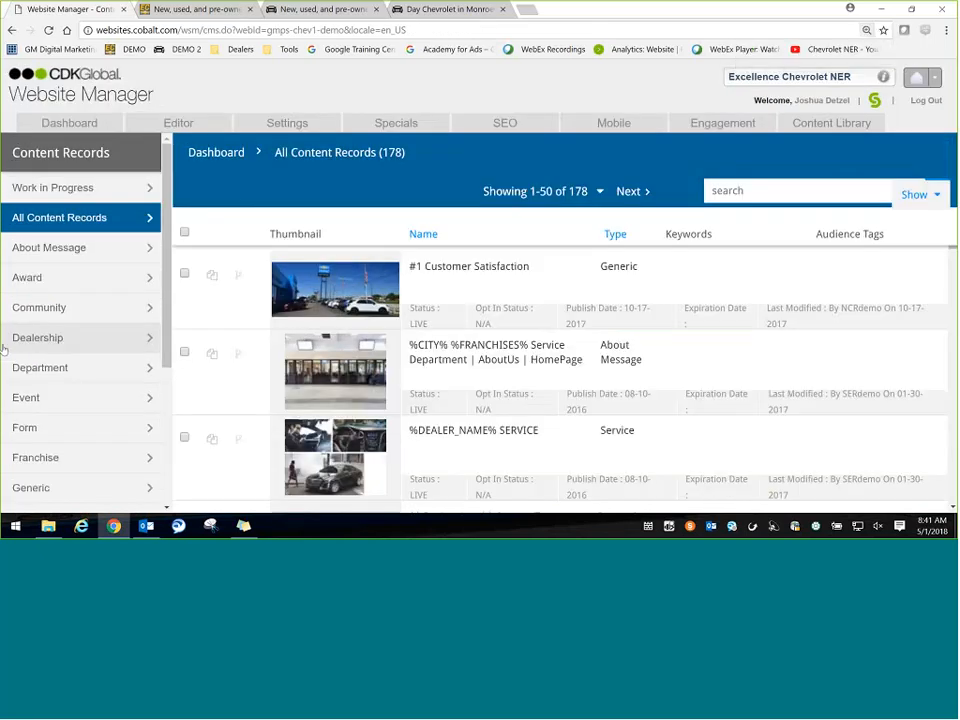
{"action": "key", "text": "ctrl+minus"}
{"action": "key", "text": "ctrl+minus"}
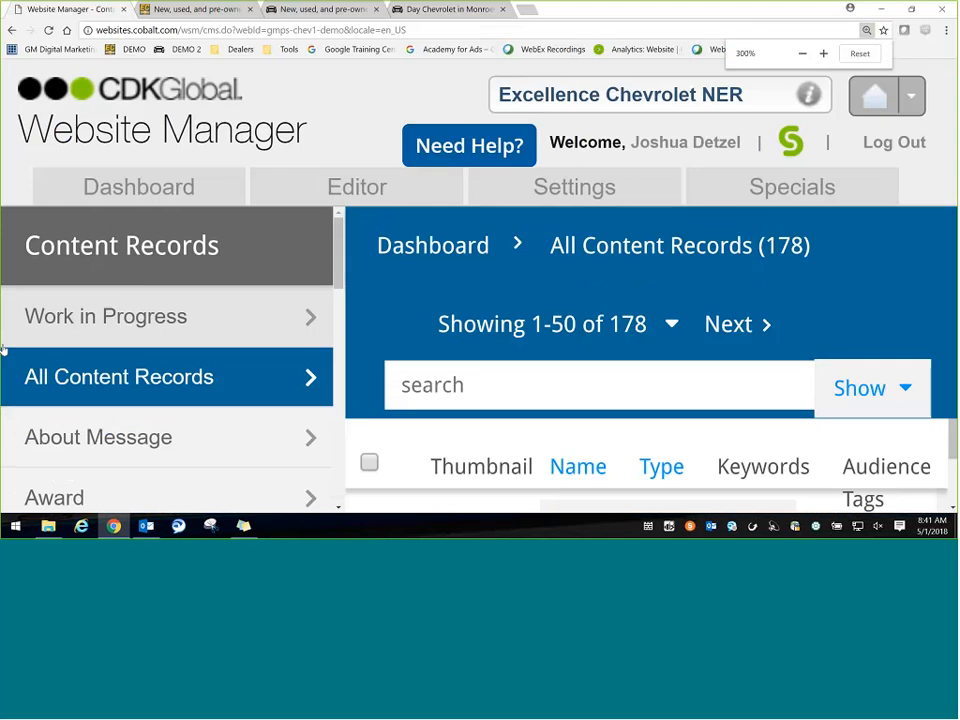
{"action": "key", "text": "ctrl+minus"}
{"action": "key", "text": "ctrl+minus"}
{"action": "key", "text": "ctrl+minus"}
{"action": "key", "text": "ctrl+minus"}
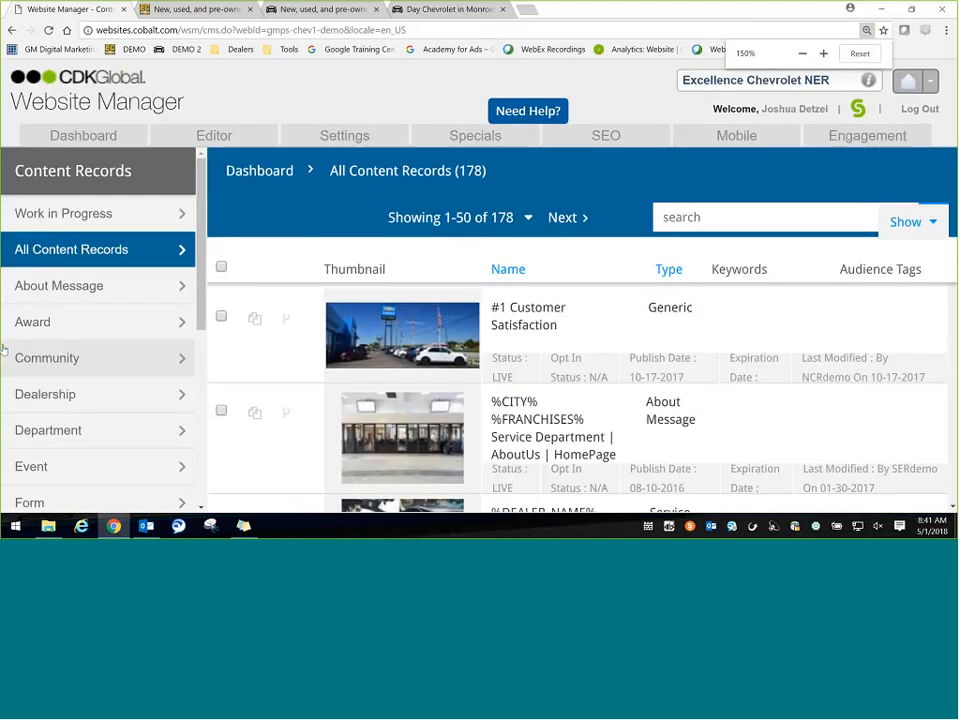
{"action": "key", "text": "ctrl+minus"}
{"action": "key", "text": "ctrl+minus"}
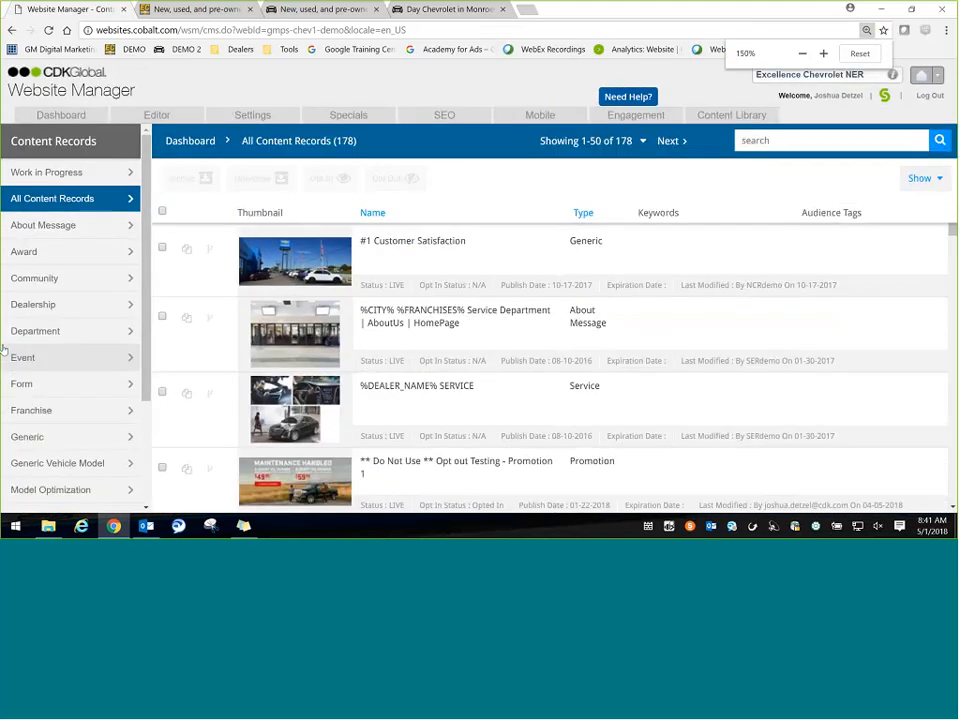
{"action": "key", "text": "ctrl+minus"}
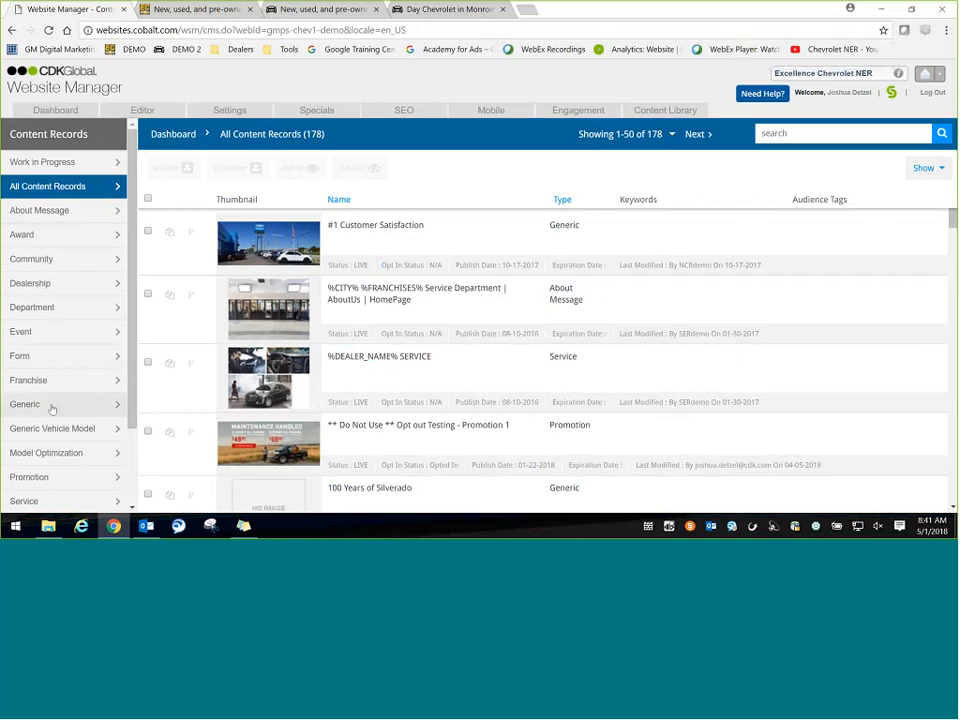
- Start a new Generic record in the Content Library and name it "Fix and Float MAP"
{"action": "left_click", "coordinate": [52, 405]}
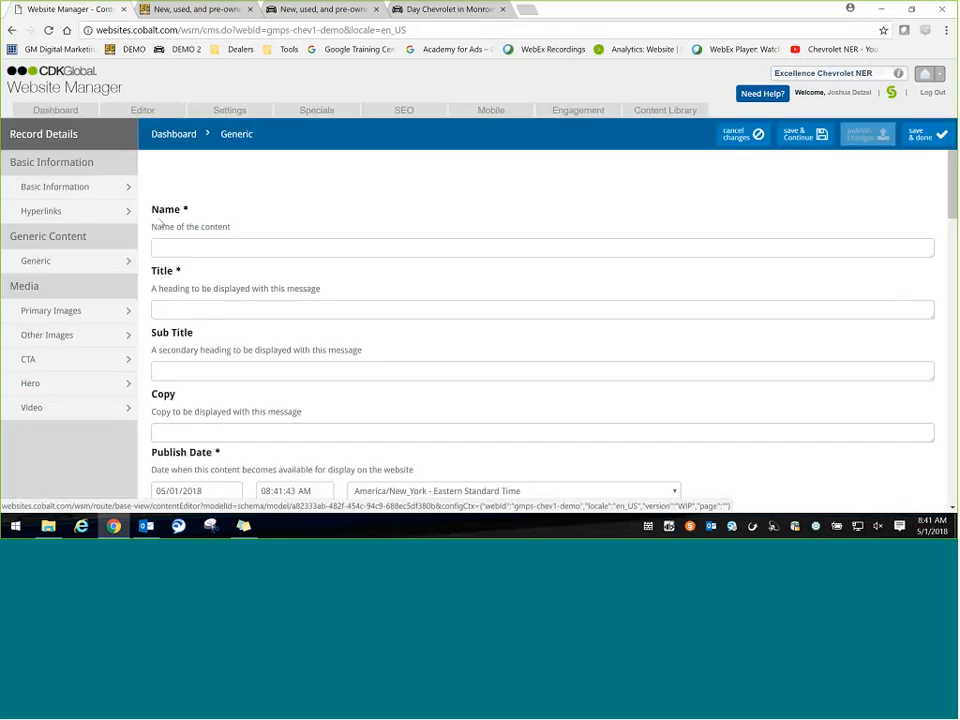
{"action": "left_click", "coordinate": [183, 247]}
{"action": "type", "text": "Fix and"}
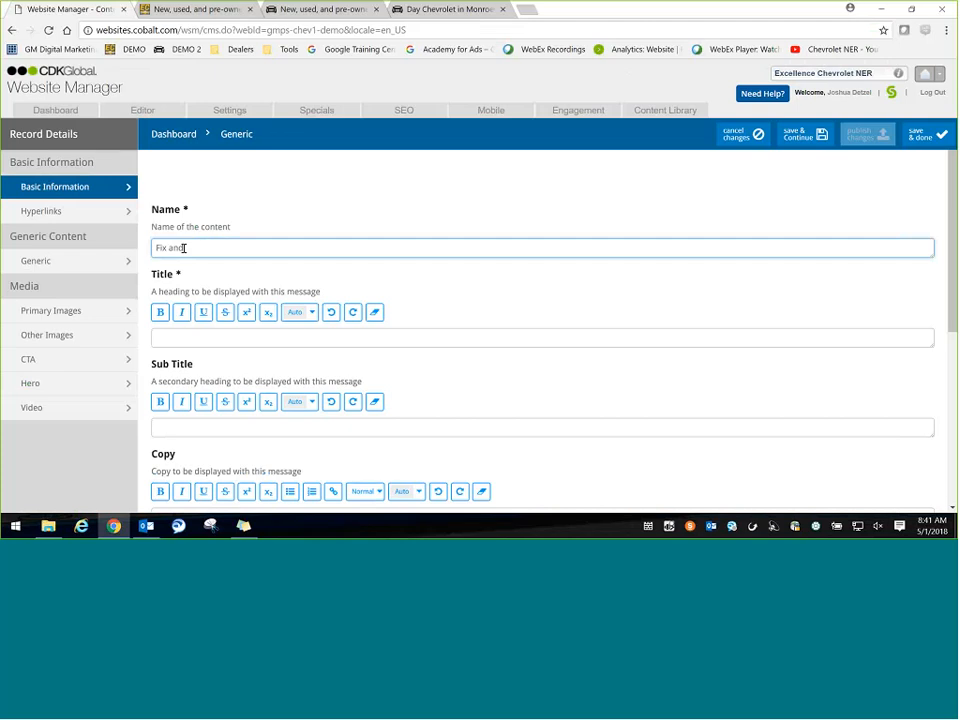
{"action": "type", "text": " Float MAP"}
- Check the map card on the demo site for reference and title the record "Click Here To Get Directions to Our Newest Dealership!"
{"action": "left_click", "coordinate": [185, 338]}
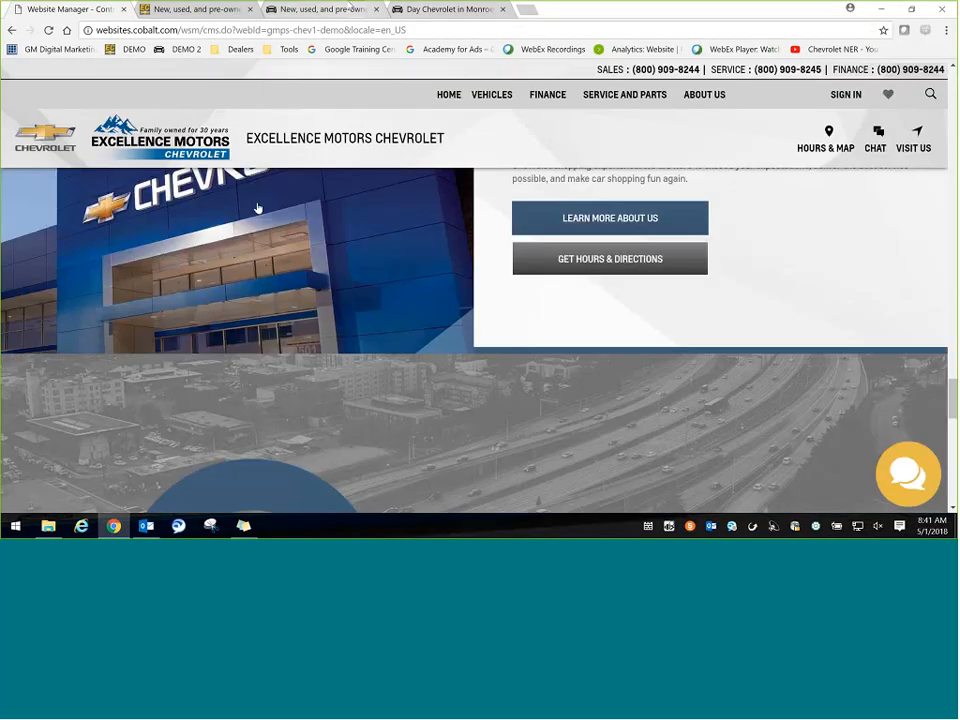
{"action": "left_click", "coordinate": [196, 9]}
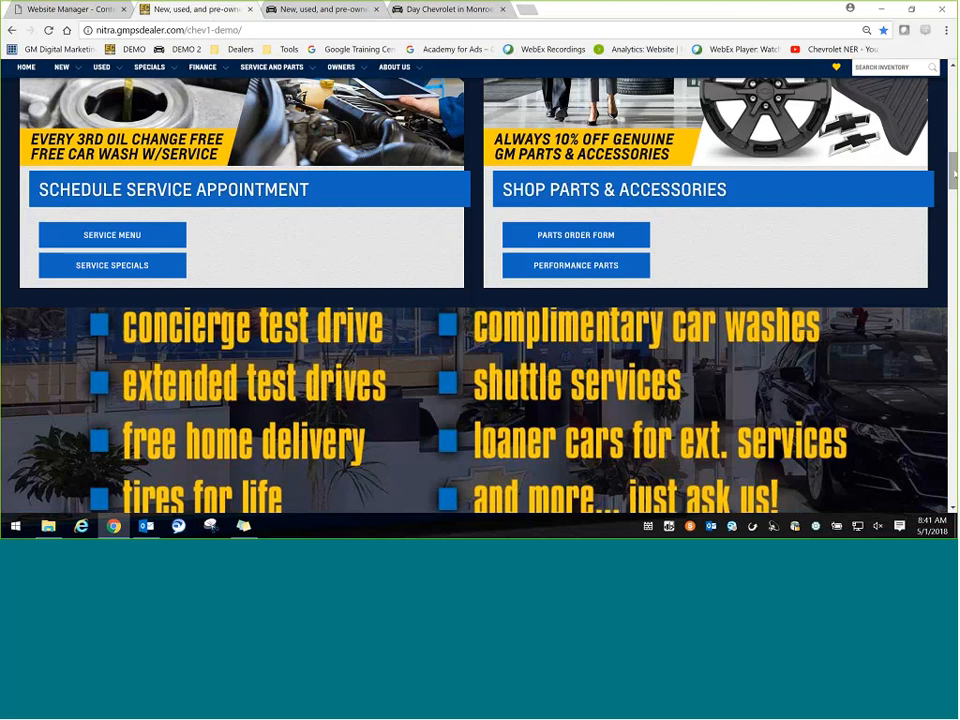
{"action": "scroll", "coordinate": [934, 400], "scroll_direction": "down", "scroll_amount": 1}
{"action": "scroll", "coordinate": [934, 400], "scroll_direction": "down", "scroll_amount": 5}
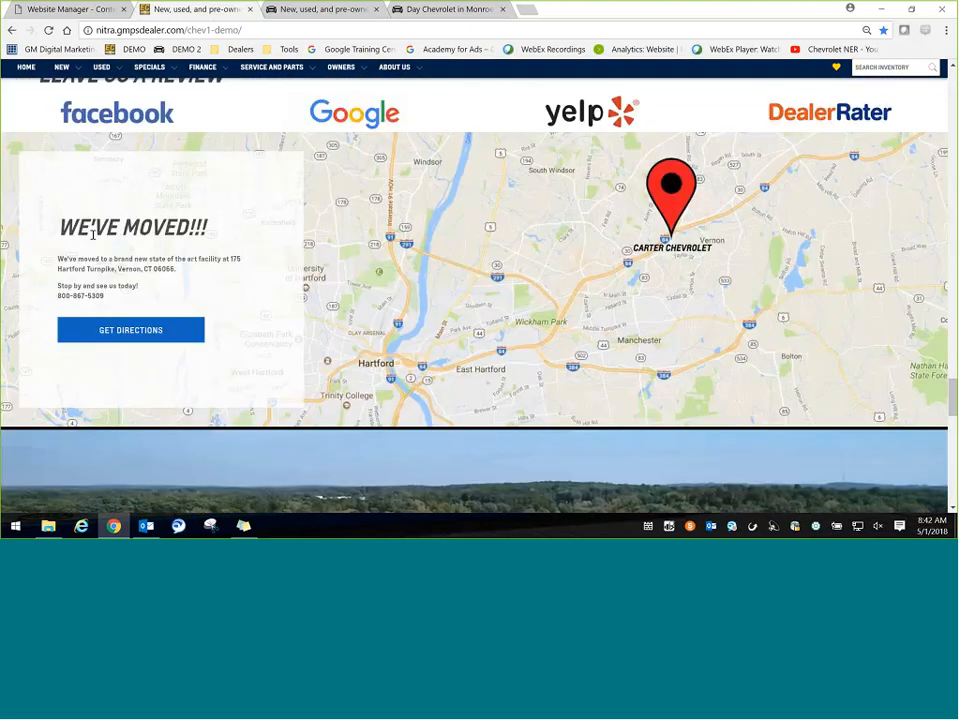
{"action": "left_click", "coordinate": [92, 8]}
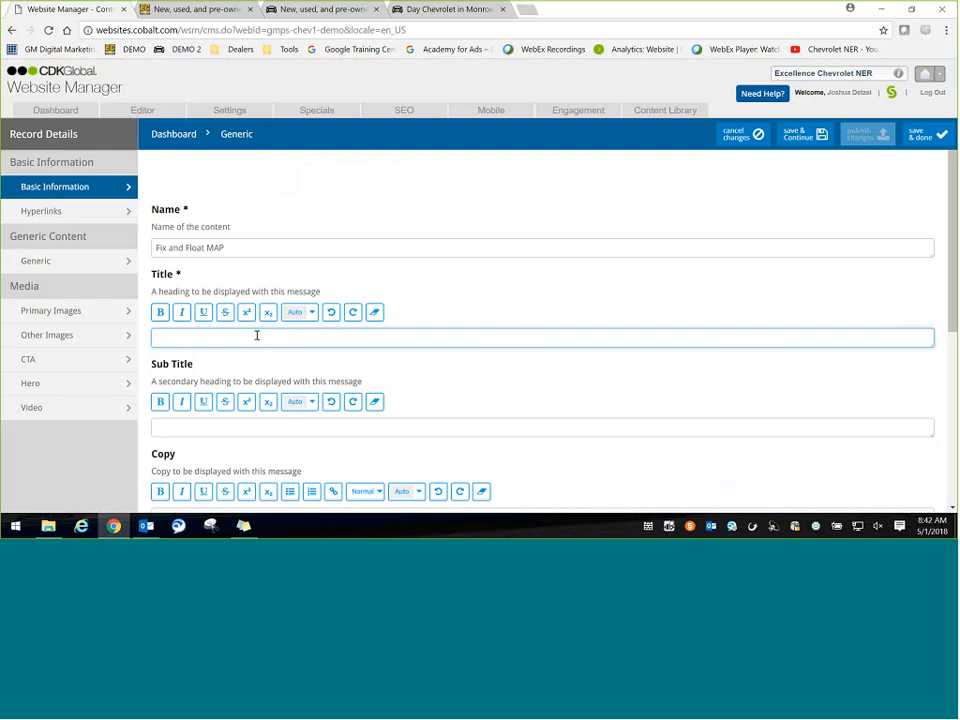
{"action": "type", "text": "Click"}
{"action": "type", "text": " Here To"}
{"action": "type", "text": " F"}
{"action": "type", "text": "et Direction to"}
{"action": "type", "text": " Our New Loca"}
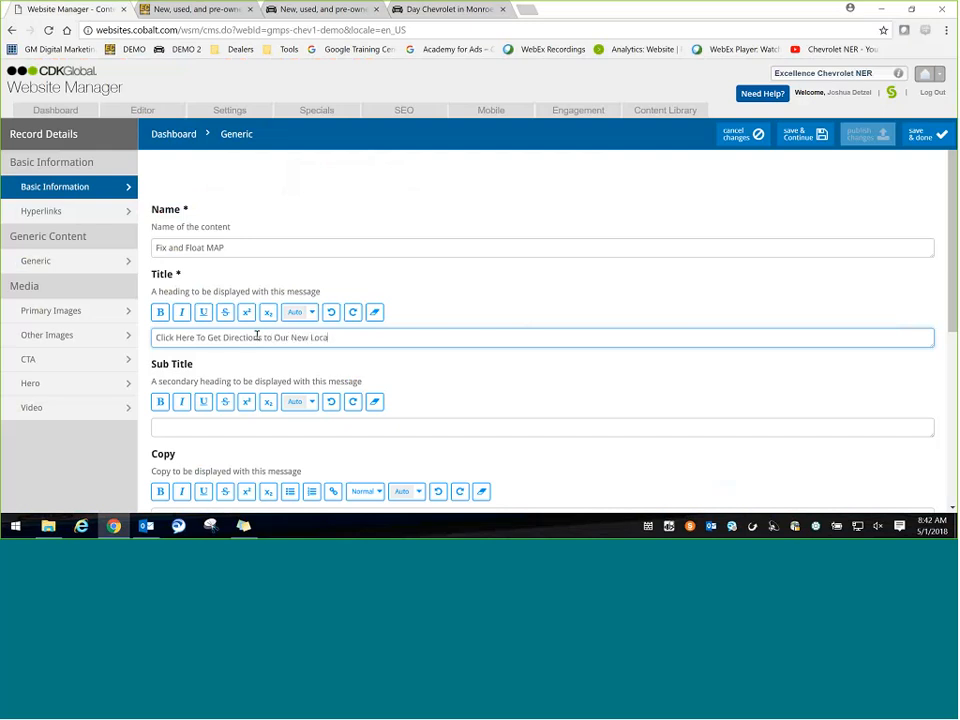
{"action": "key", "text": "BackSpace"}
{"action": "key", "text": "BackSpace"}
{"action": "key", "text": "BackSpace"}
{"action": "key", "text": "BackSpace"}
{"action": "key", "text": "BackSpace"}
{"action": "type", "text": "est Dealership!"}
- Set the sub title to "This is an example." and fill the copy with the relocation sentence copied from the demo site's map card
{"action": "left_click", "coordinate": [221, 423]}
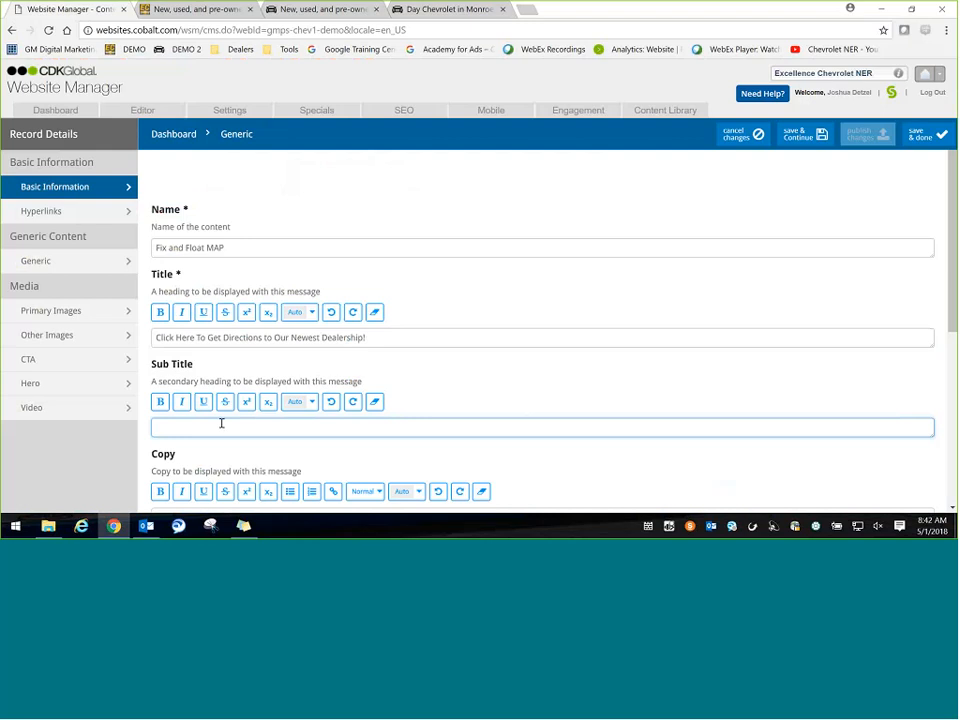
{"action": "type", "text": "This is an example."}
{"action": "scroll", "coordinate": [489, 407], "scroll_direction": "down", "scroll_amount": 1}
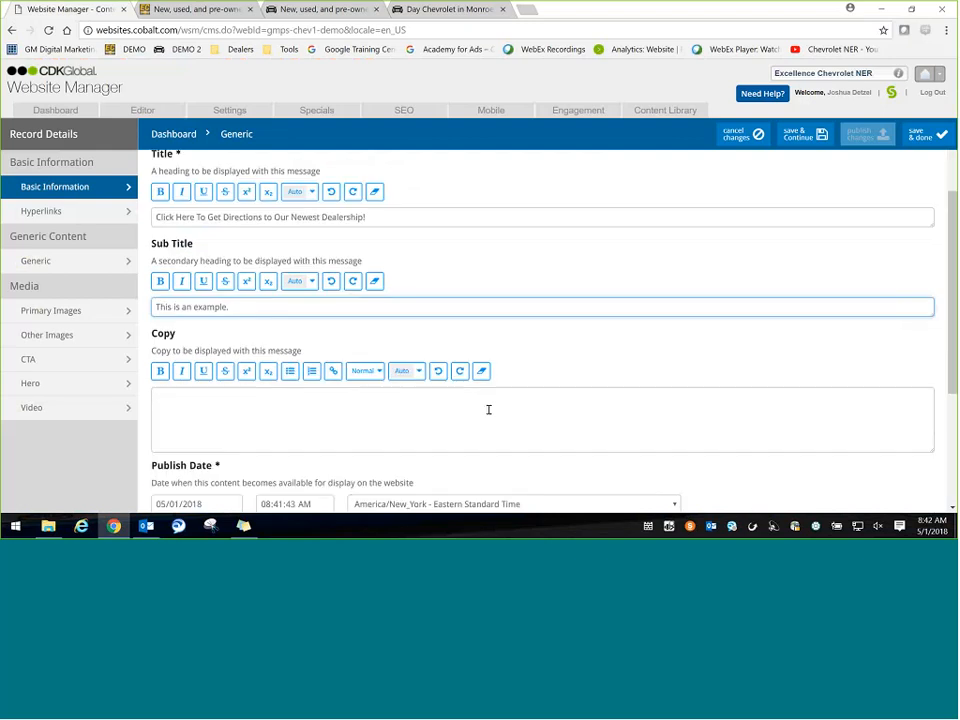
{"action": "left_click", "coordinate": [476, 416]}
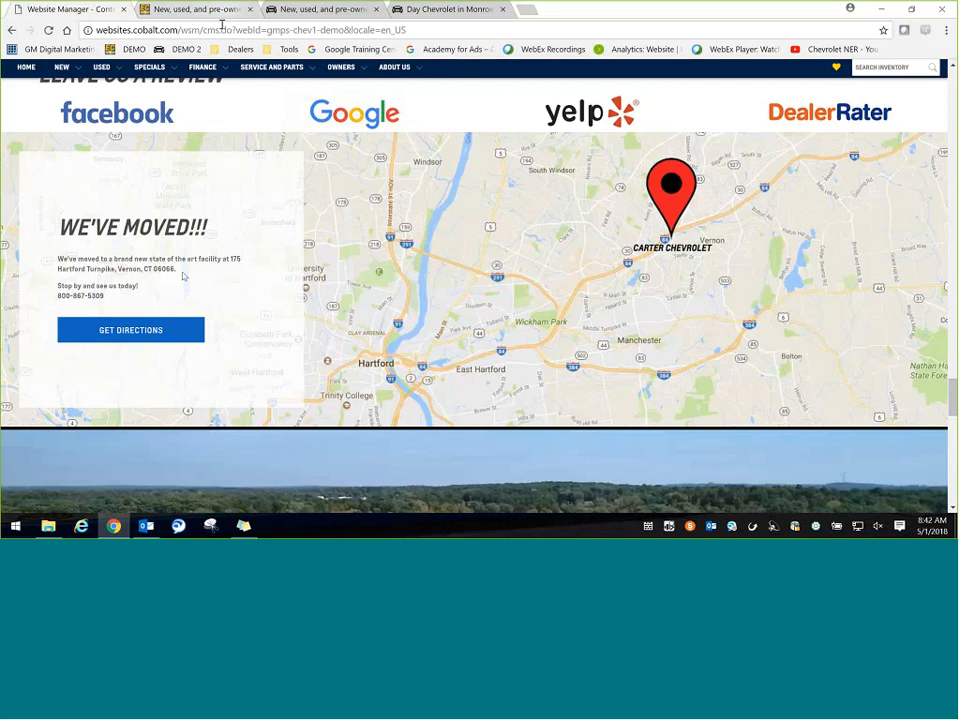
{"action": "left_click_drag", "start_coordinate": [183, 277], "coordinate": [57, 258]}
{"action": "right_click", "coordinate": [80, 263]}
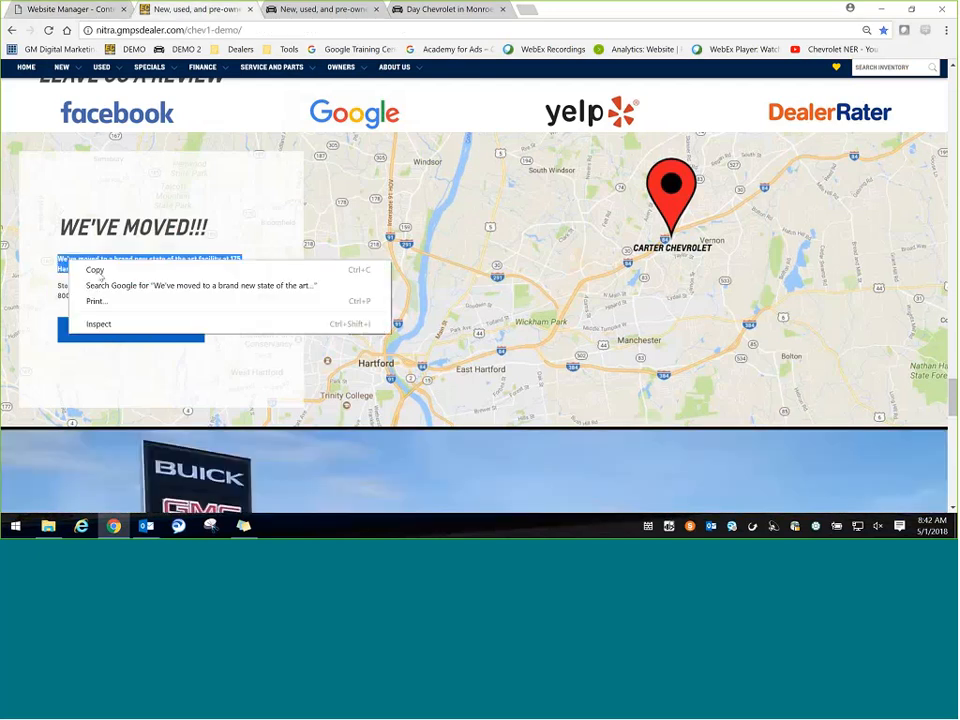
{"action": "left_click", "coordinate": [95, 270]}
{"action": "left_click", "coordinate": [78, 8]}
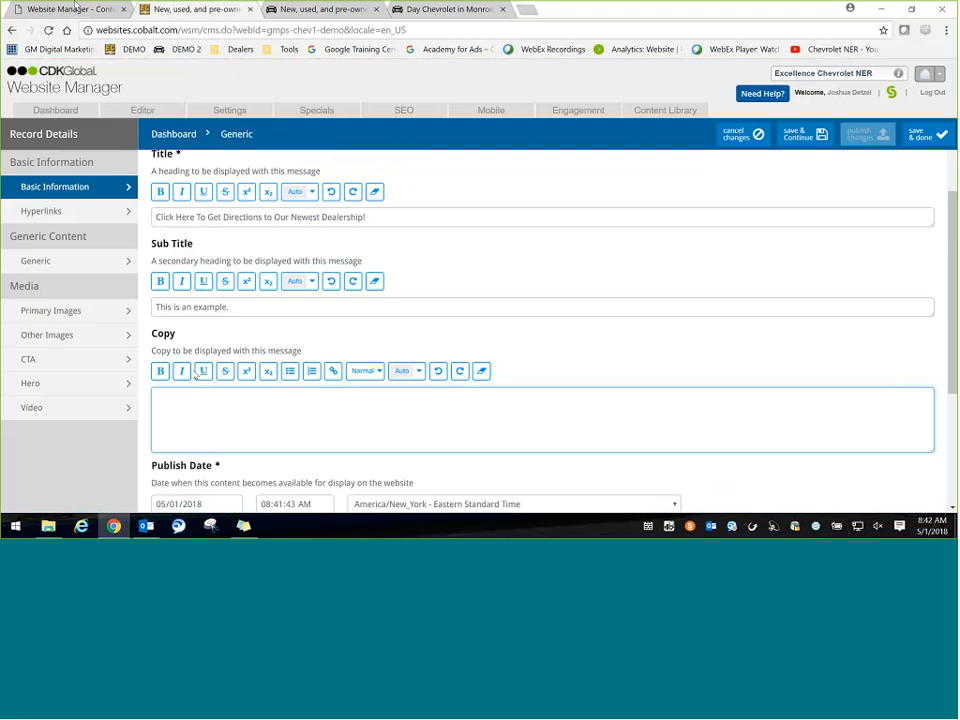
{"action": "key", "text": "ctrl+v"}
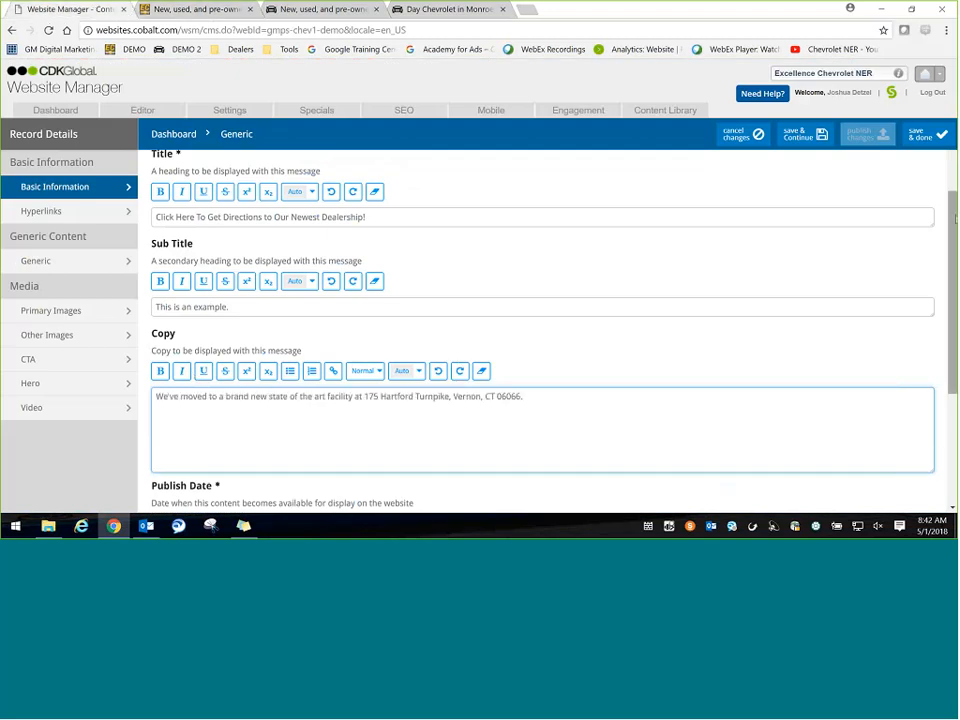
- Look through the publish date, expiration date, audience tags and keywords fields, and save the record while keeping it open
{"action": "scroll", "coordinate": [940, 343], "scroll_direction": "down", "scroll_amount": 2}
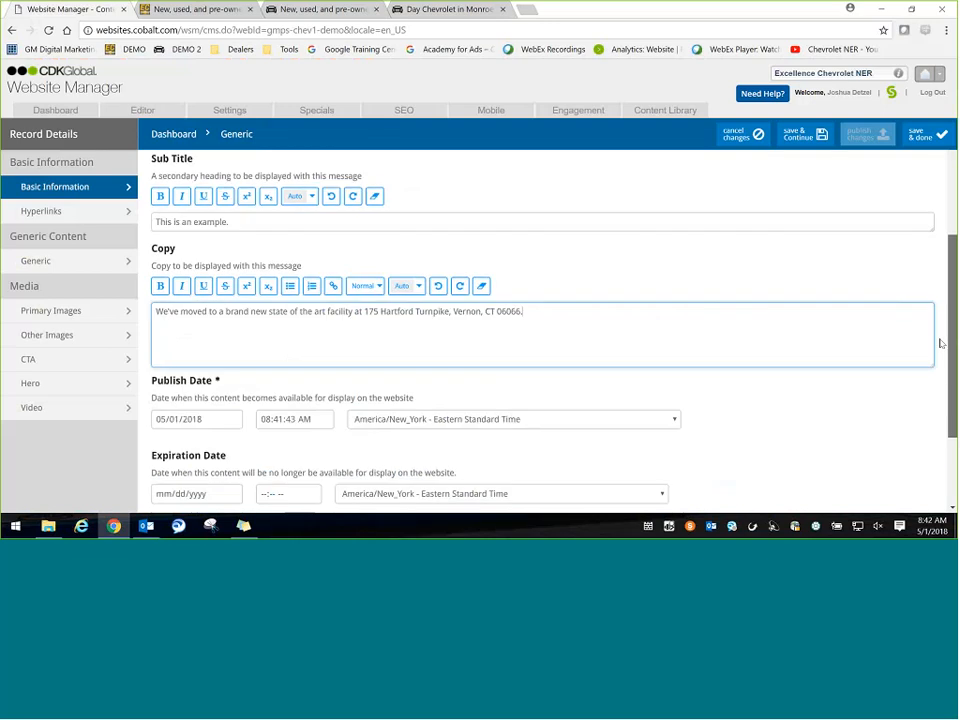
{"action": "scroll", "coordinate": [940, 343], "scroll_direction": "down", "scroll_amount": 3}
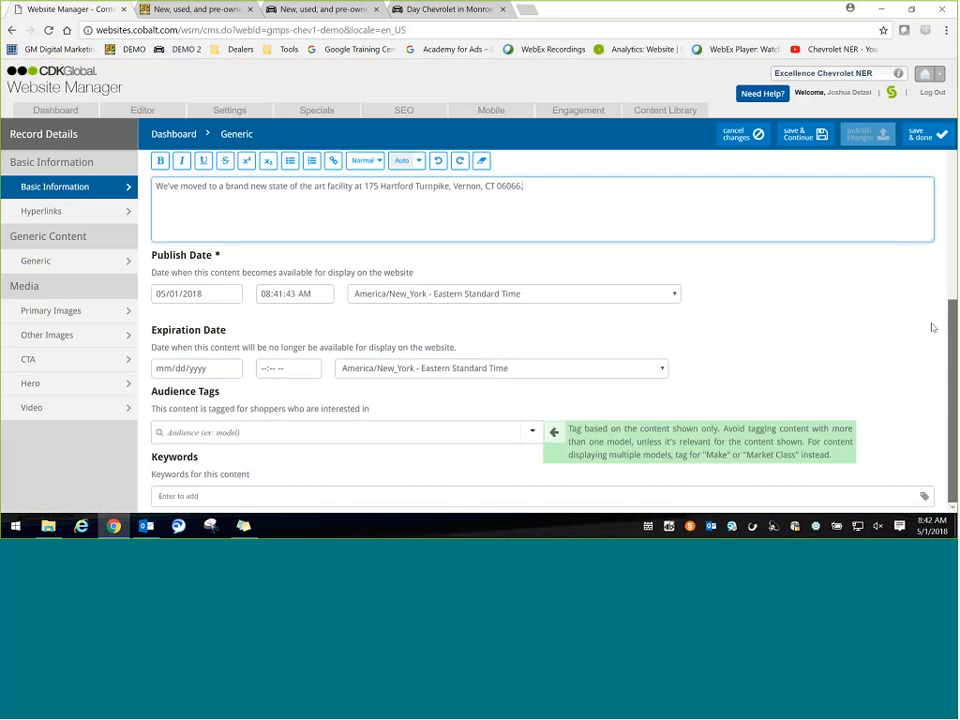
{"action": "scroll", "coordinate": [932, 327], "scroll_direction": "up", "scroll_amount": 6}
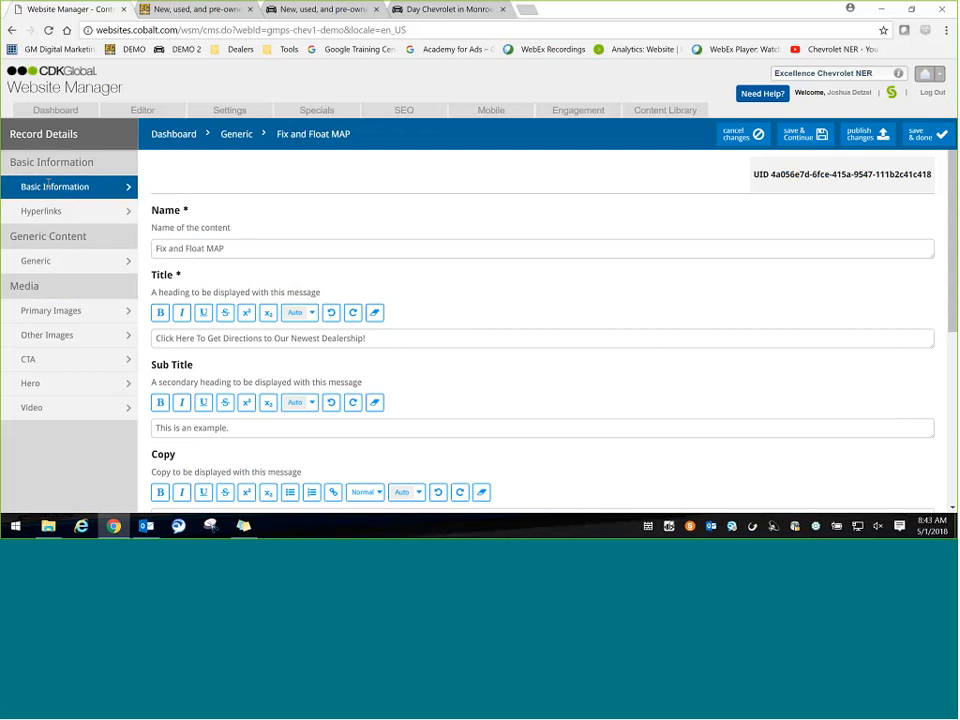
- Upload the map picture from the desktop's Demo Site folder as the record's primary image
{"action": "left_click", "coordinate": [98, 312]}
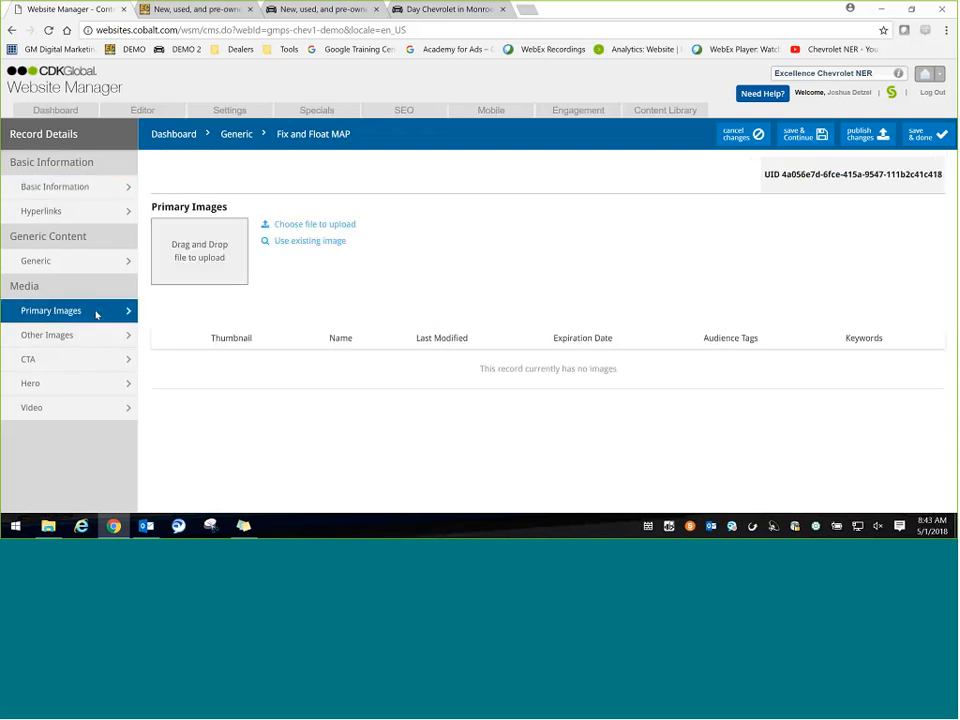
{"action": "left_click", "coordinate": [302, 229]}
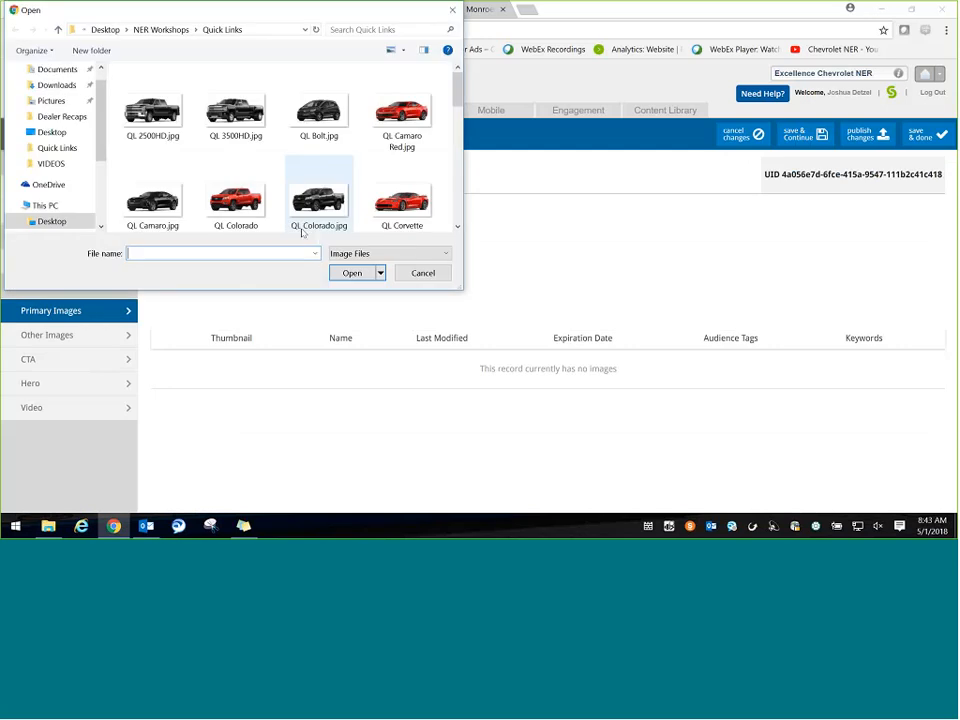
{"action": "mouse_move", "coordinate": [98, 141]}
{"action": "left_mouse_down"}
{"action": "mouse_move", "coordinate": [99, 131]}
{"action": "mouse_move", "coordinate": [99, 150]}
{"action": "left_mouse_up"}
{"action": "left_click", "coordinate": [161, 29]}
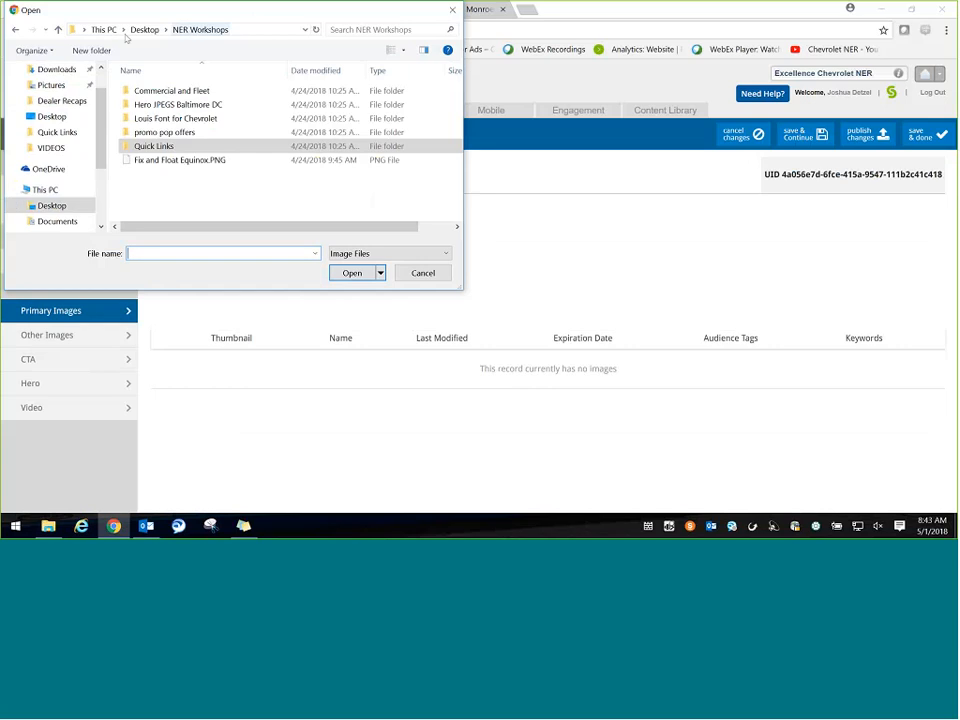
{"action": "left_click", "coordinate": [144, 31]}
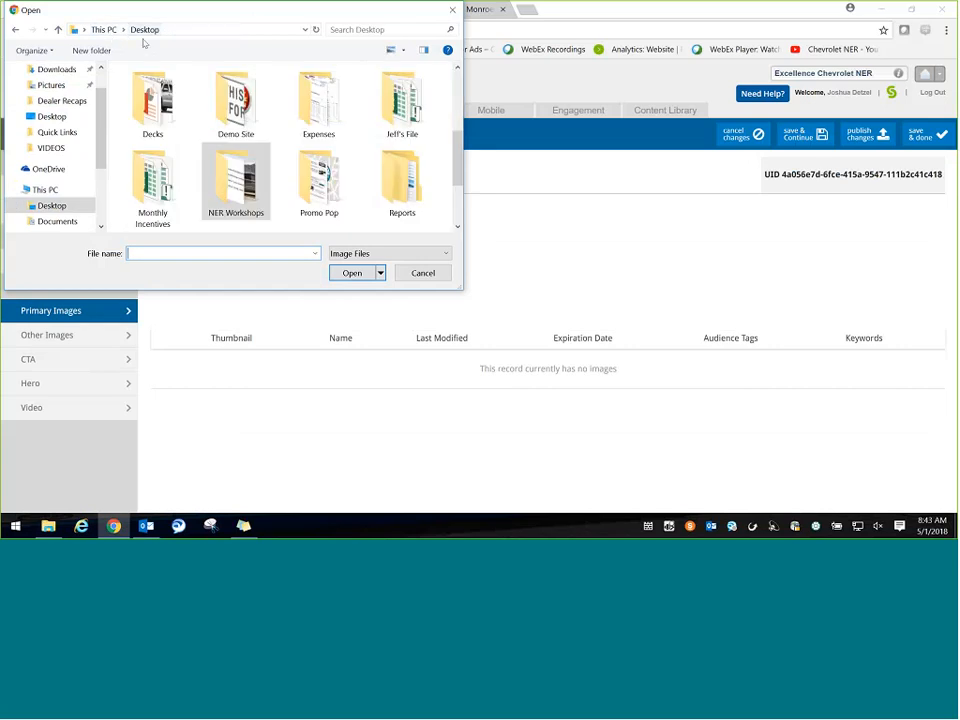
{"action": "mouse_move", "coordinate": [456, 148]}
{"action": "left_mouse_down"}
{"action": "mouse_move", "coordinate": [456, 200]}
{"action": "mouse_move", "coordinate": [457, 145]}
{"action": "left_mouse_up"}
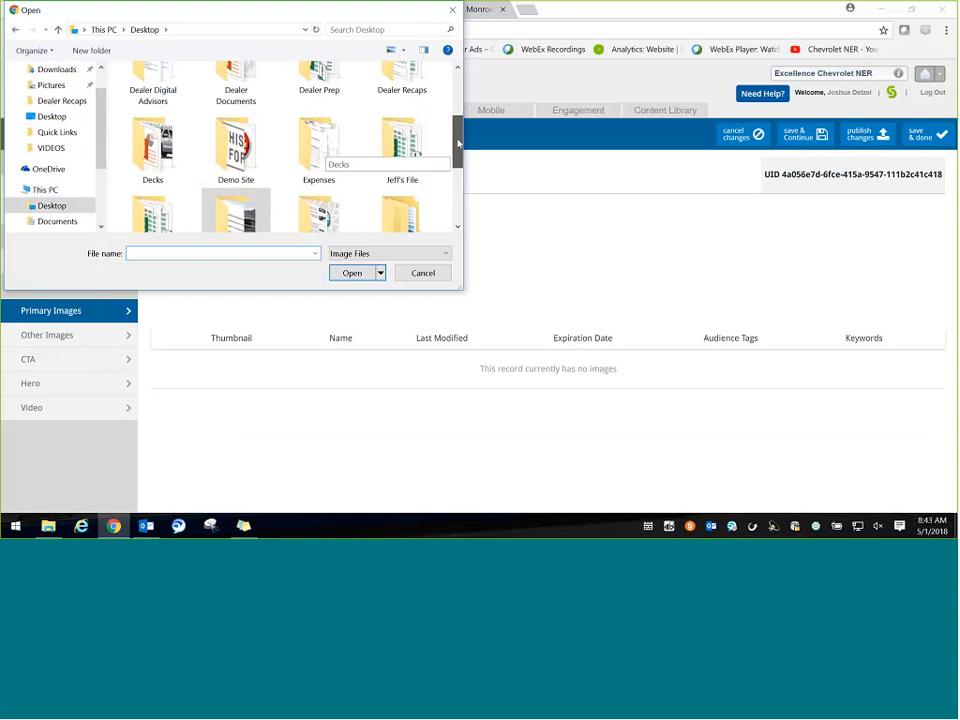
{"action": "double_click", "coordinate": [238, 152]}
{"action": "left_click_drag", "start_coordinate": [456, 90], "coordinate": [444, 169]}
{"action": "double_click", "coordinate": [403, 175]}
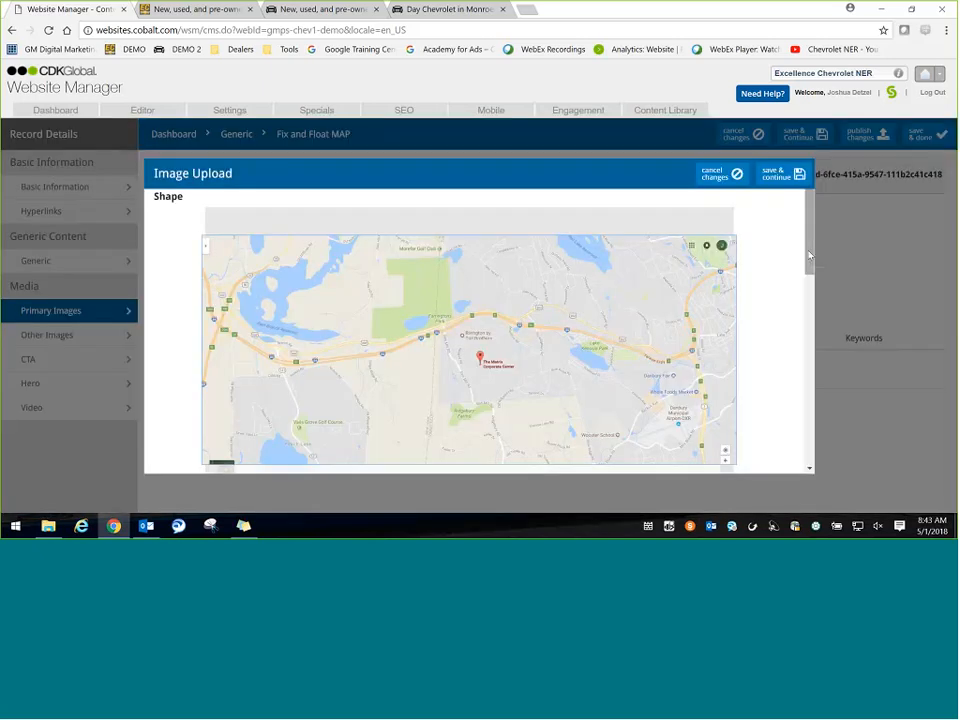
- Name the uploaded image "Fix and Float Map" and review its crop in the shape preview
{"action": "scroll", "coordinate": [478, 330], "scroll_direction": "down", "scroll_amount": 3}
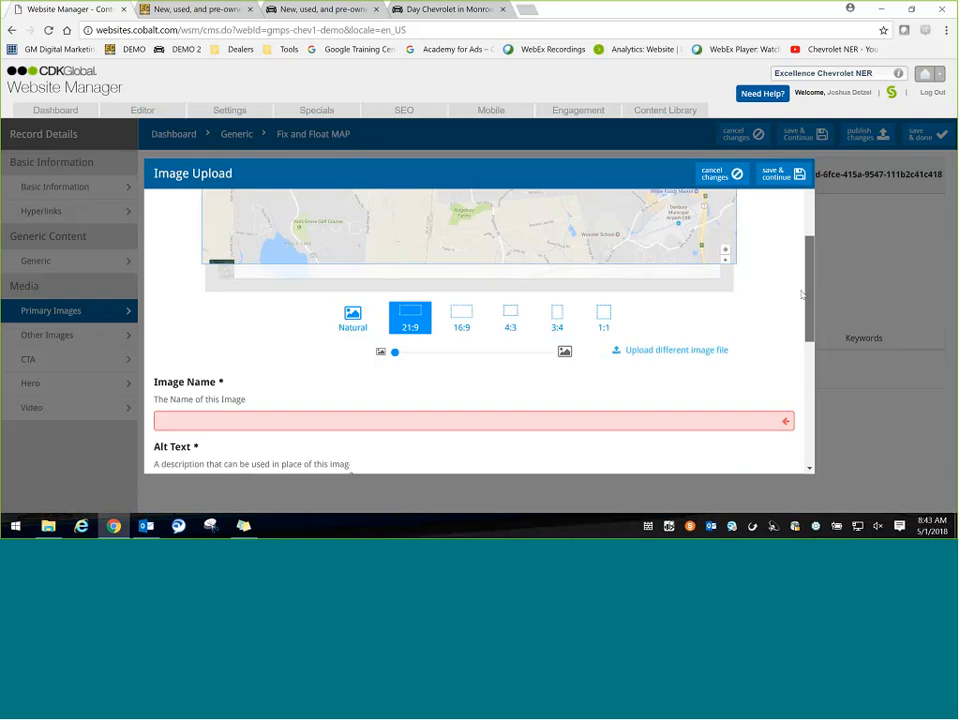
{"action": "left_click", "coordinate": [451, 411]}
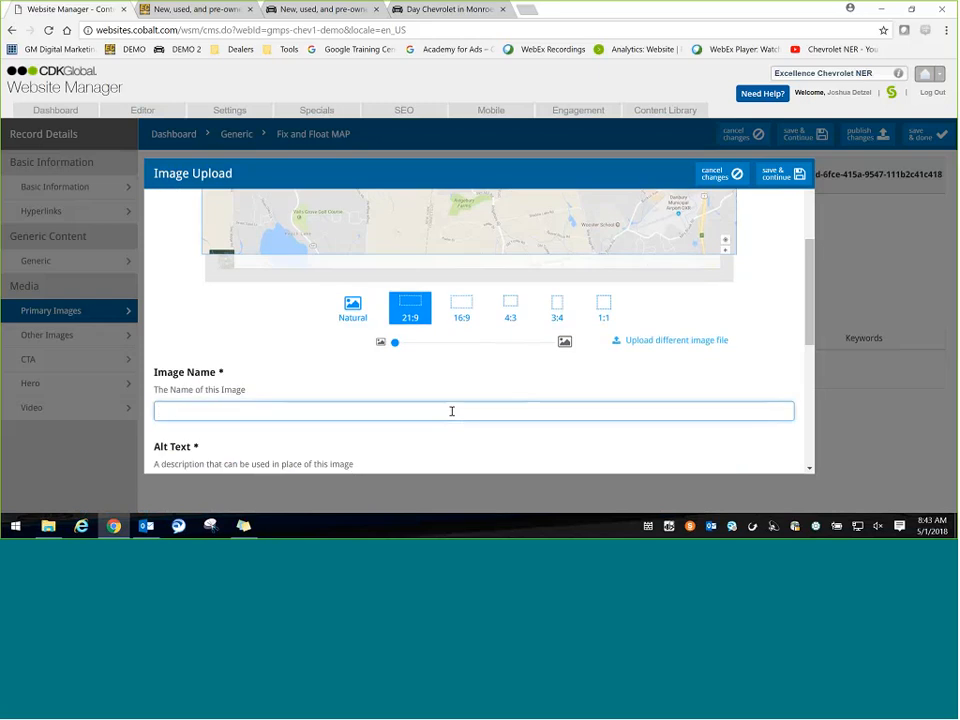
{"action": "type", "text": "Fix and Float Map"}
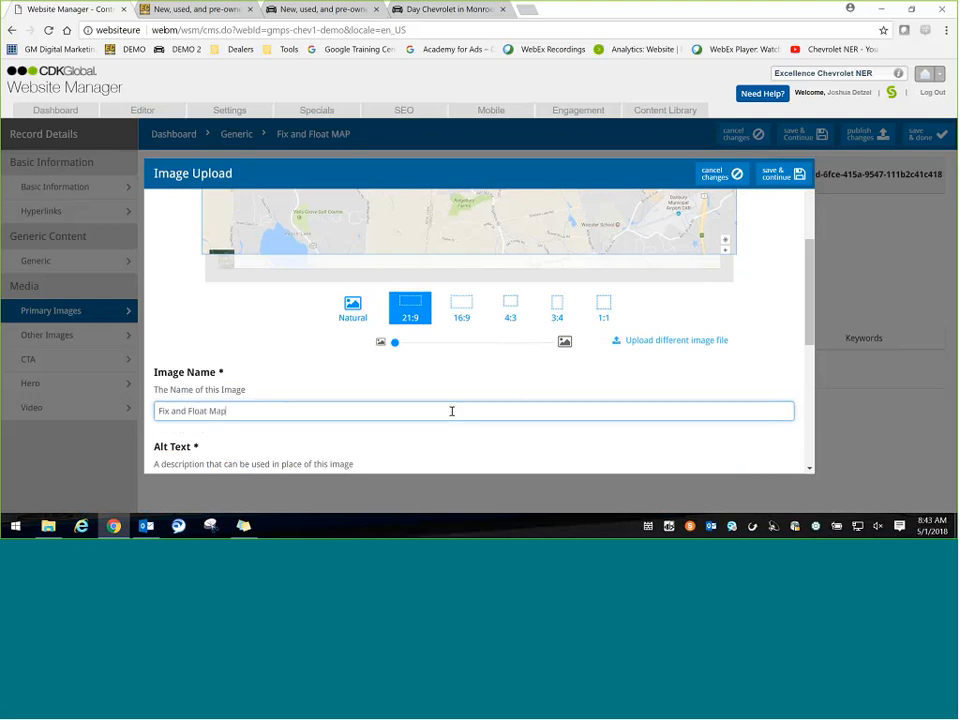
{"action": "key", "text": "Tab"}
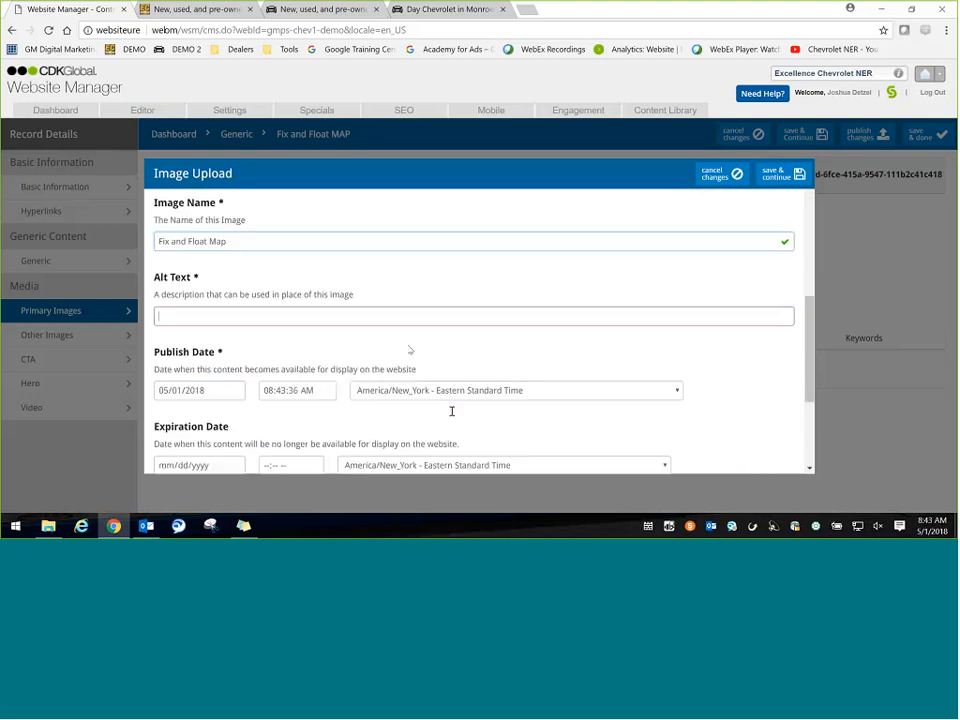
{"action": "scroll", "coordinate": [813, 337], "scroll_direction": "up", "scroll_amount": 5}
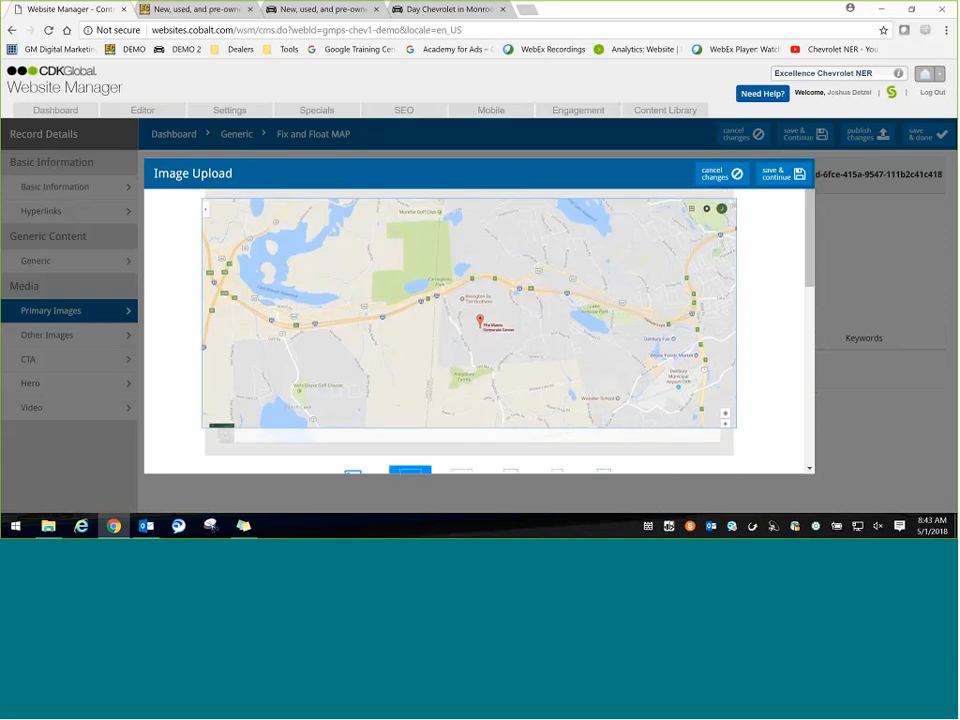
{"action": "scroll", "coordinate": [806, 210], "scroll_direction": "up", "scroll_amount": 1}
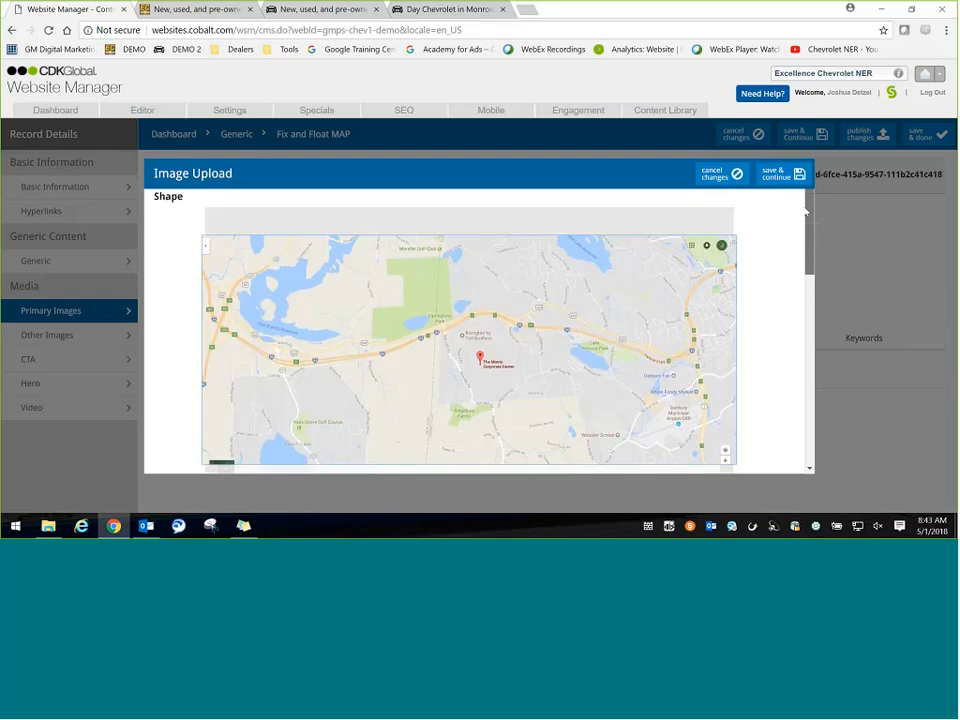
{"action": "left_click_drag", "start_coordinate": [806, 210], "coordinate": [799, 259]}
- Set the image's alt text to "Directions to Excellence Chevrolet in Danbury CT."
{"action": "key", "text": "Tab"}
{"action": "left_click", "coordinate": [201, 414]}
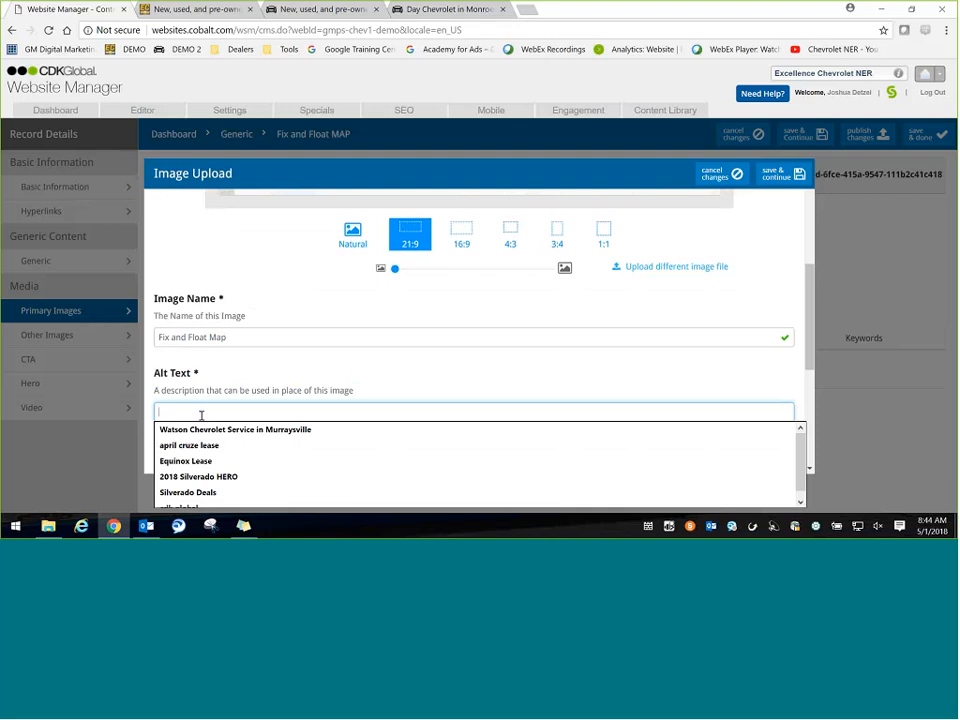
{"action": "type", "text": "Directions"}
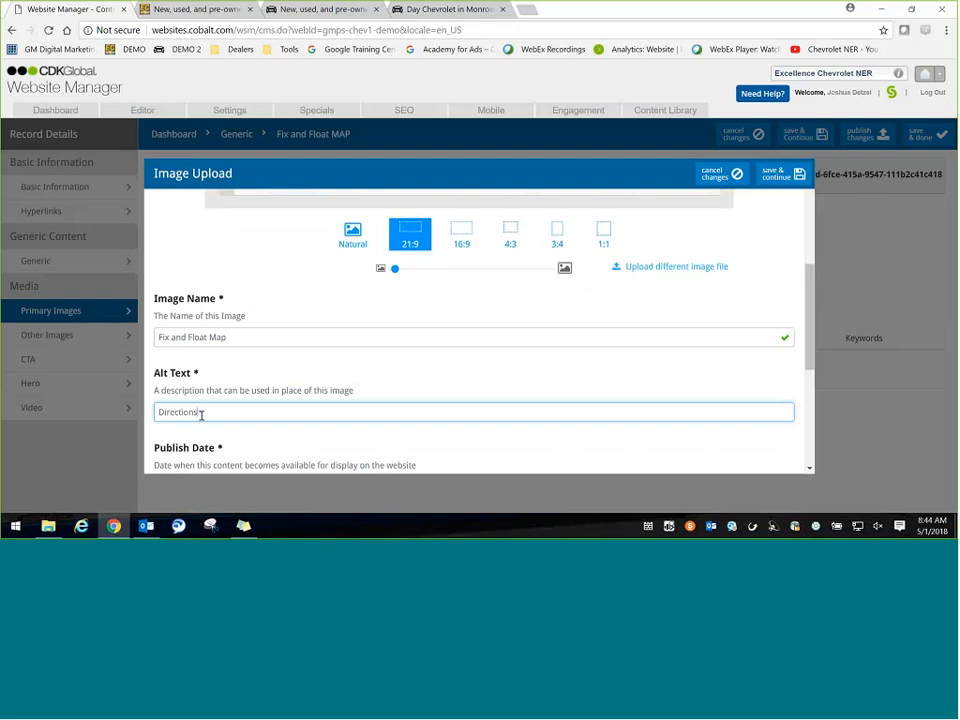
{"action": "type", "text": " to Excellence Chevrolet in Dan"}
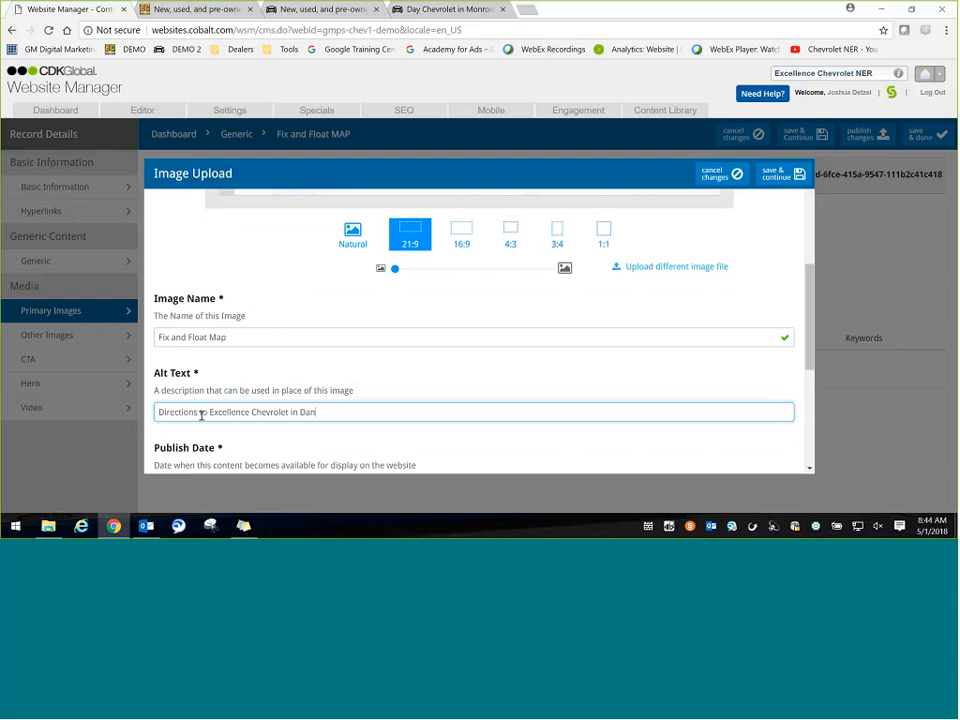
{"action": "type", "text": "bury CT."}
- Save the uploaded image and publish the "Fix and Float MAP" record
{"action": "left_click", "coordinate": [785, 174]}
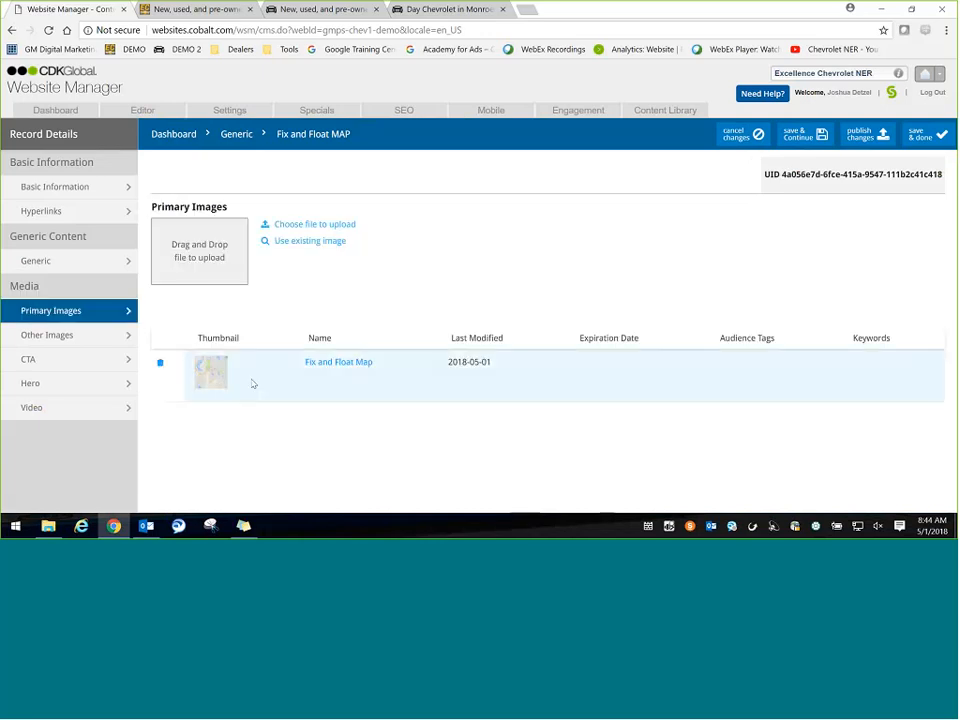
{"action": "left_click", "coordinate": [860, 140]}
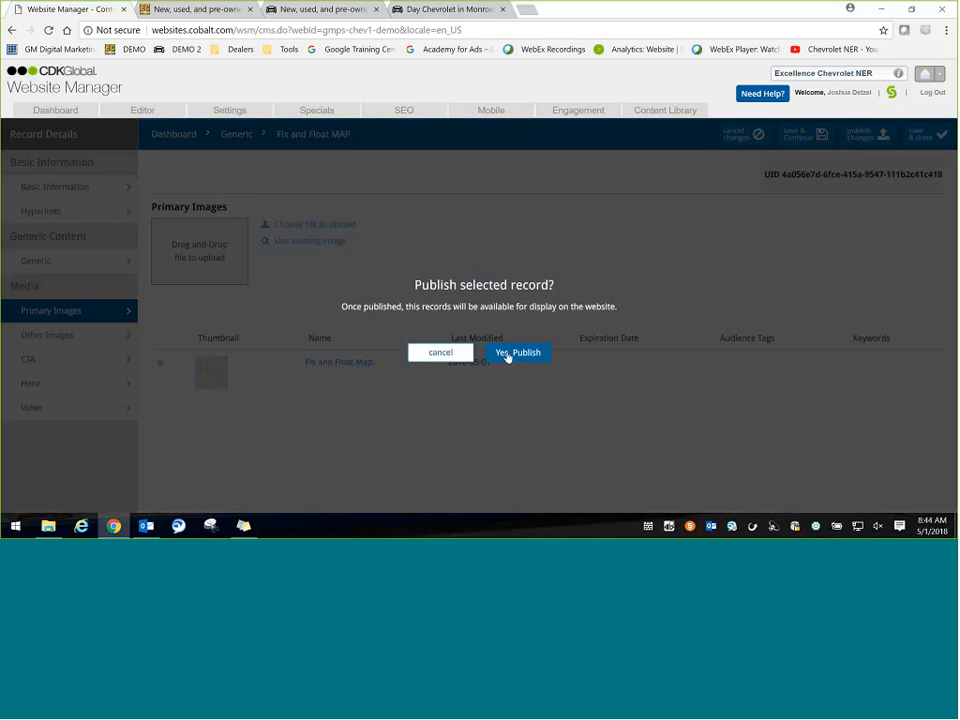
{"action": "left_click", "coordinate": [508, 358]}
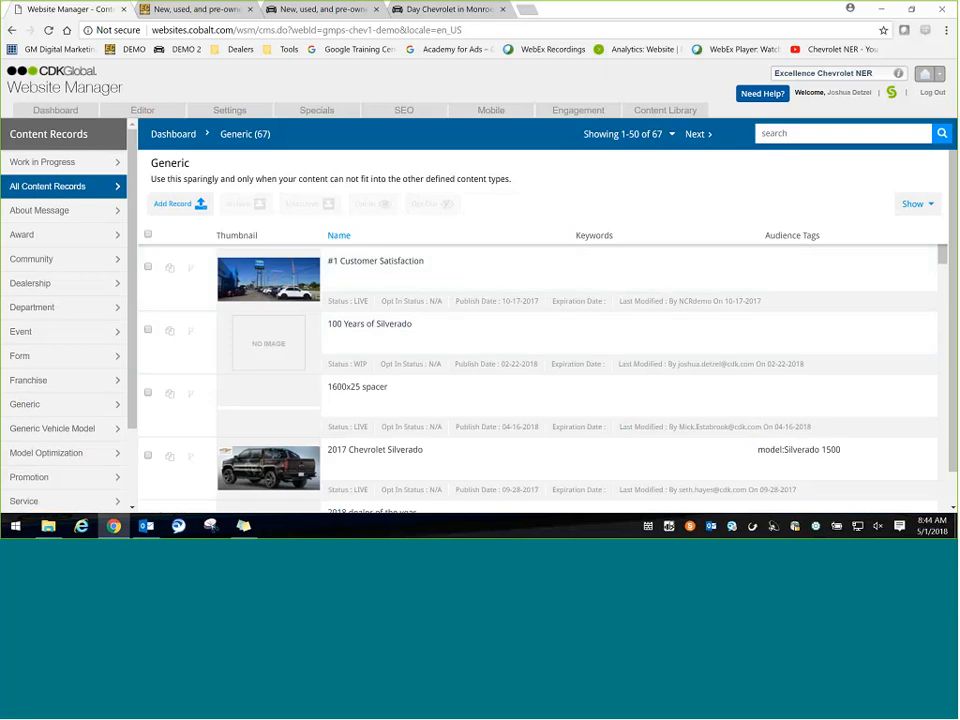
- Go to the home page in the site editor and open the content selection of the Fix And Float card
{"action": "left_click", "coordinate": [164, 117]}
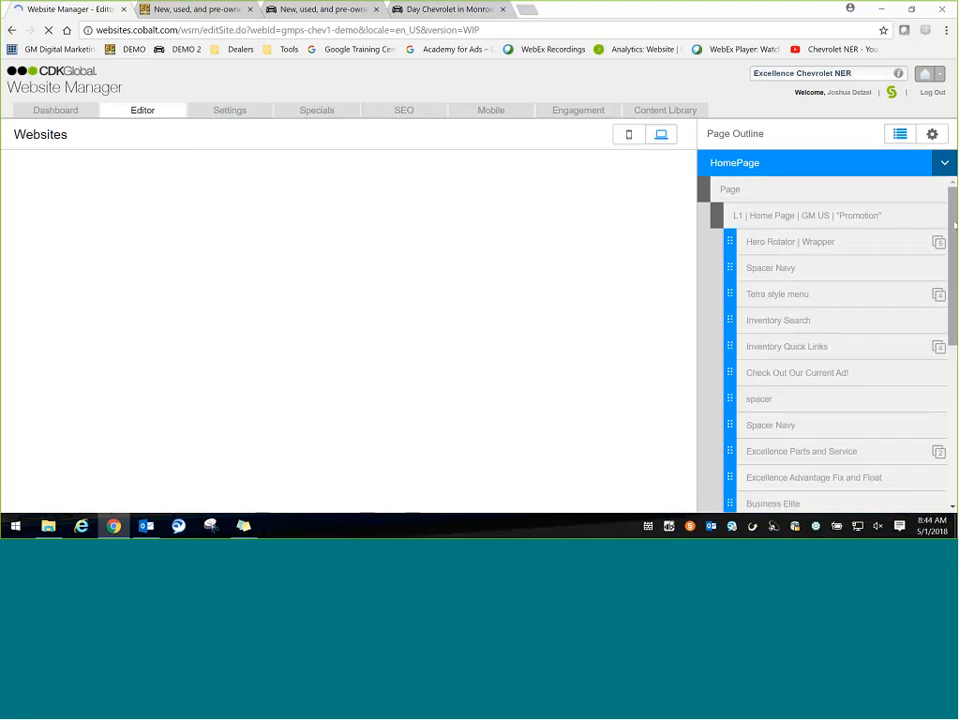
{"action": "left_click_drag", "start_coordinate": [955, 225], "coordinate": [953, 407]}
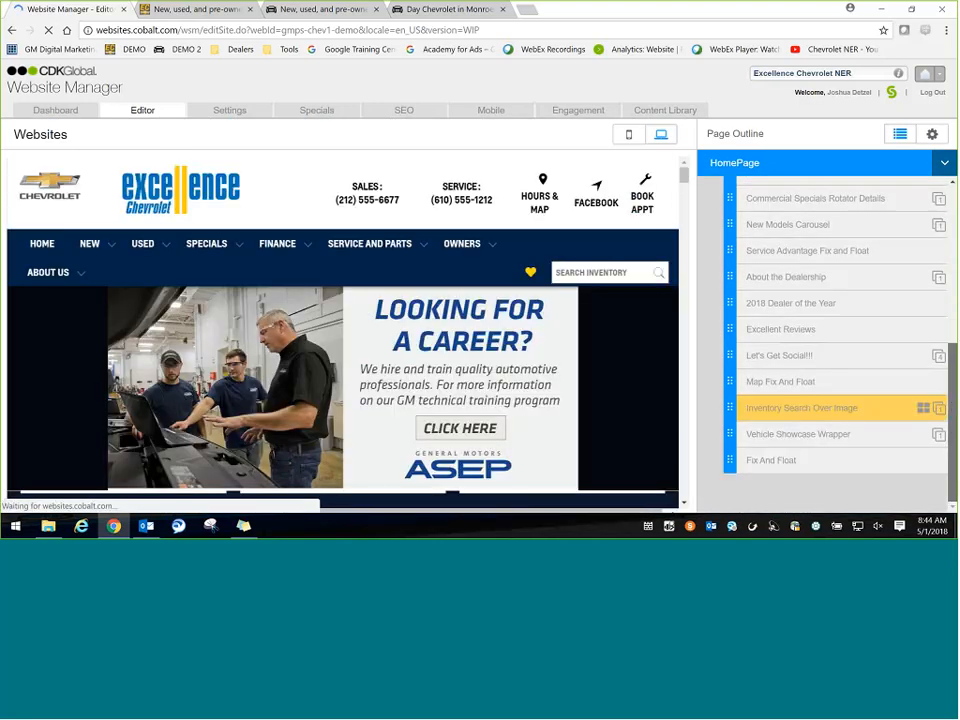
{"action": "left_click", "coordinate": [761, 463]}
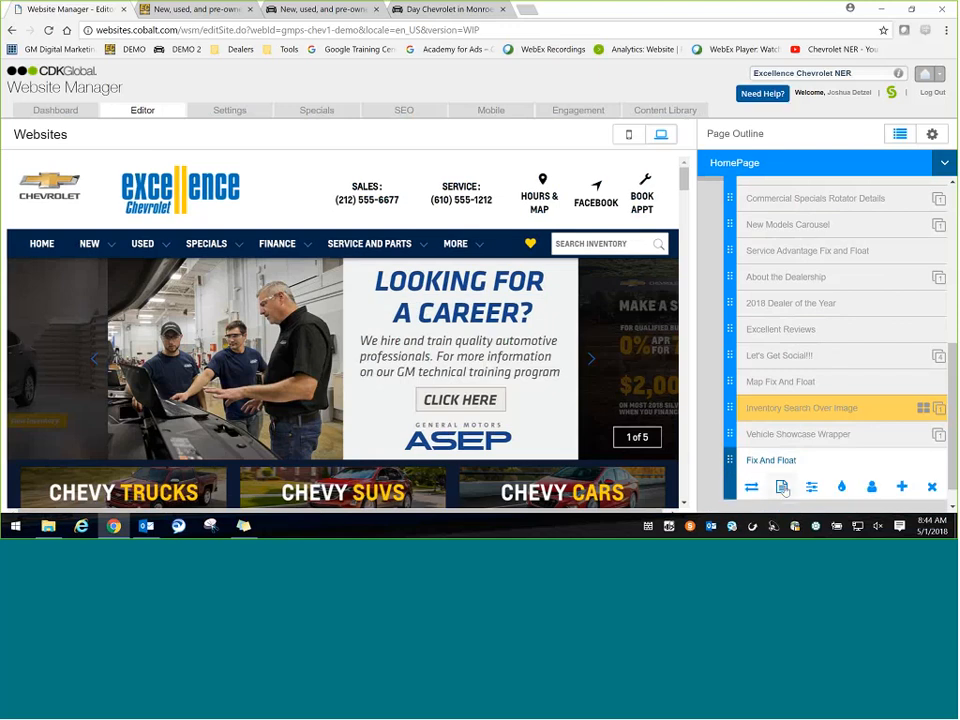
{"action": "left_click", "coordinate": [783, 487]}
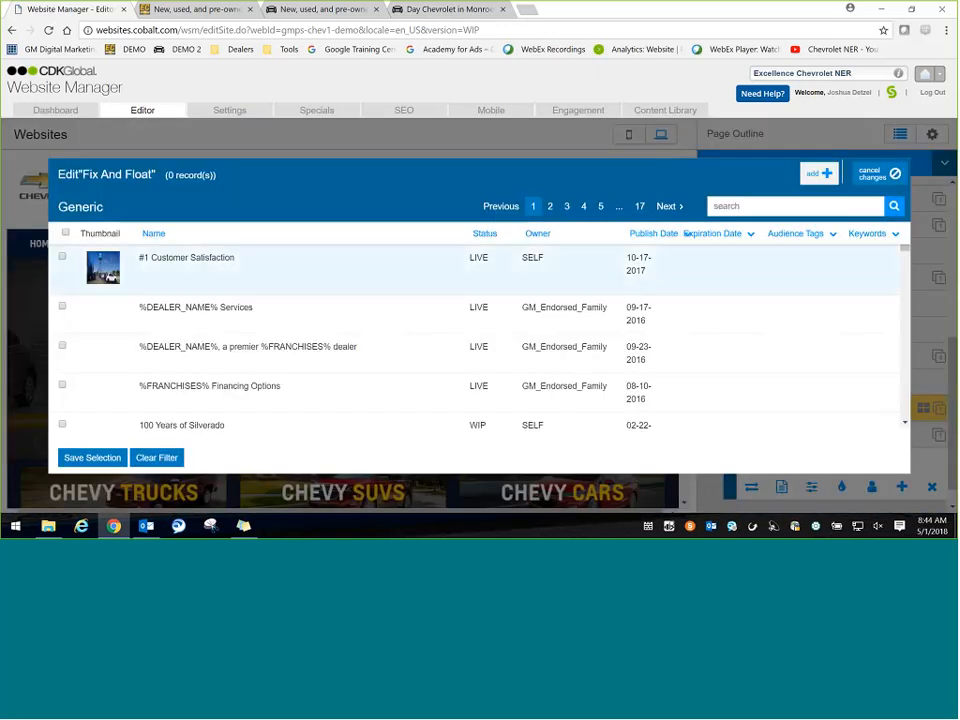
- Search the generic records for "Fix and Float" and assign the "Fix and Float MAP" record to the card
{"action": "left_click", "coordinate": [746, 206]}
{"action": "type", "text": "F"}
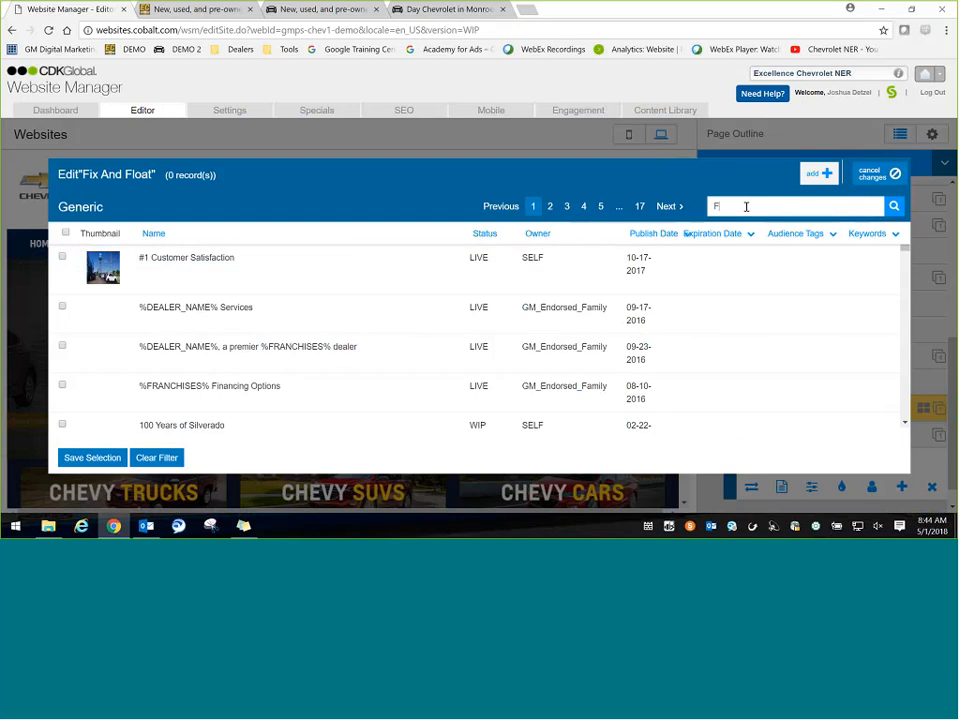
{"action": "type", "text": "ix and Float"}
{"action": "key", "text": "Return"}
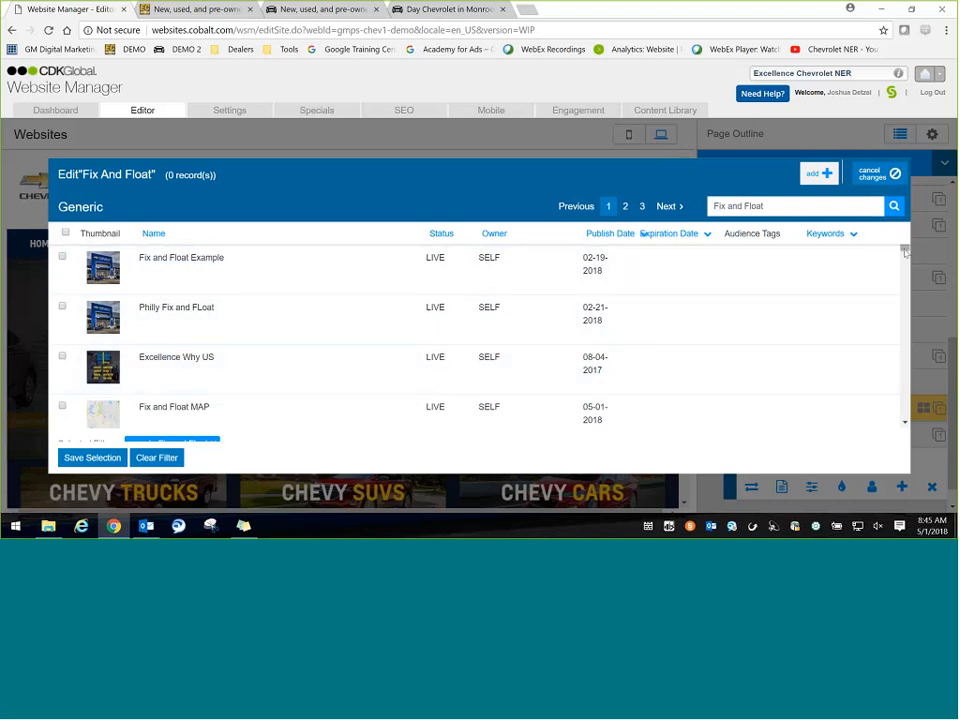
{"action": "left_click_drag", "start_coordinate": [905, 250], "coordinate": [905, 255]}
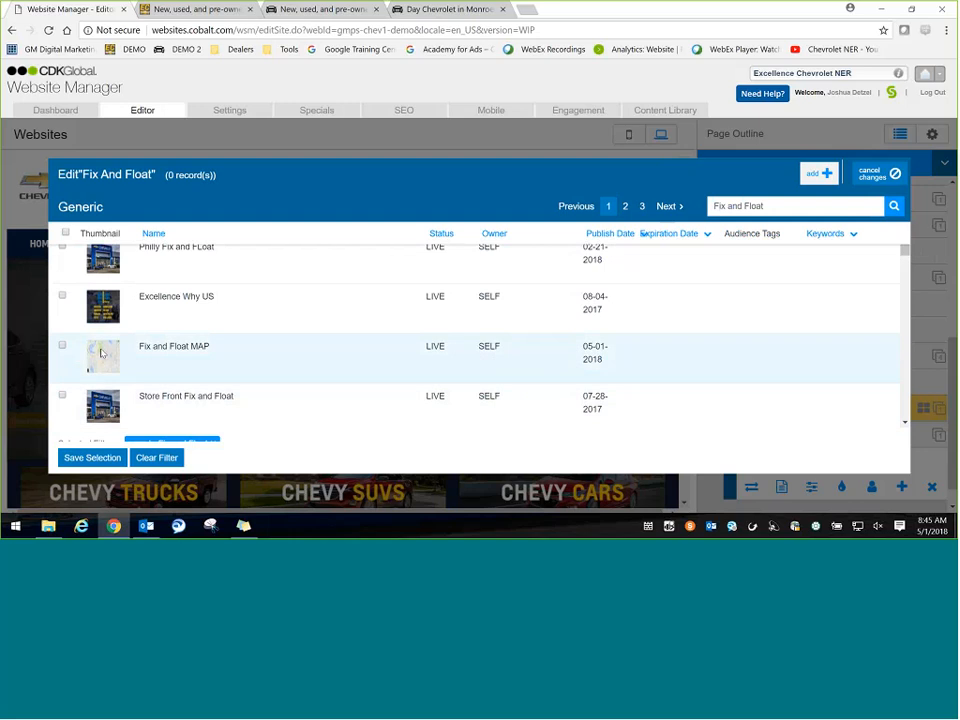
{"action": "left_click", "coordinate": [62, 345]}
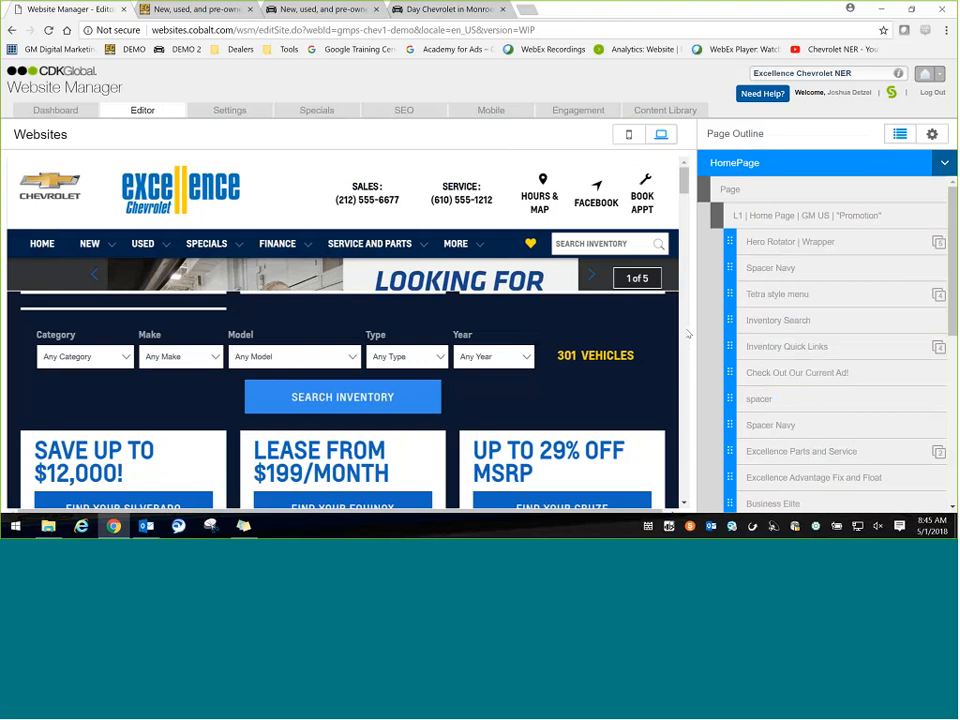
- Check the map card in the home page preview, and browse the motifs in the Fix And Float card's style settings without choosing one
{"action": "scroll", "coordinate": [688, 334], "scroll_direction": "down", "scroll_amount": 5}
{"action": "scroll", "coordinate": [688, 473], "scroll_direction": "down", "scroll_amount": 5}
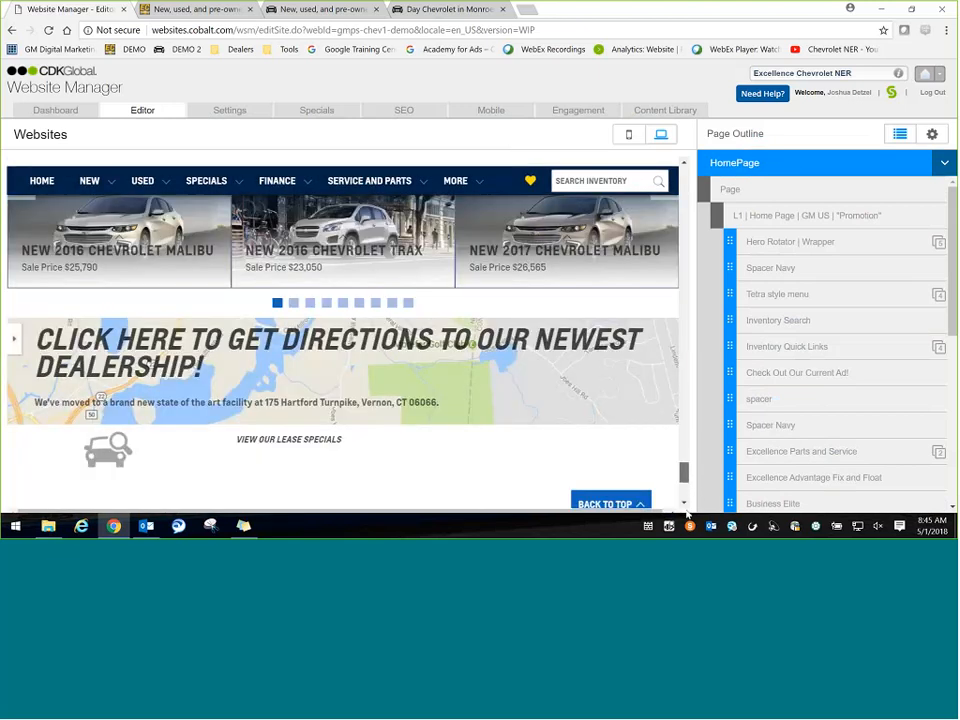
{"action": "scroll", "coordinate": [529, 452], "scroll_direction": "down", "scroll_amount": 1}
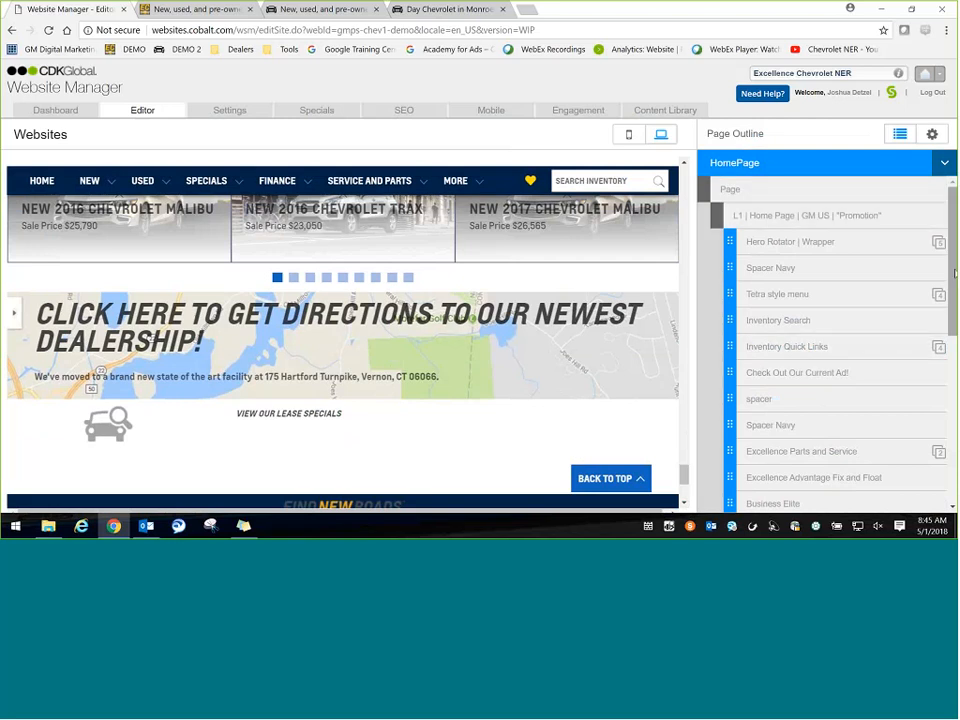
{"action": "left_click_drag", "start_coordinate": [955, 272], "coordinate": [951, 450]}
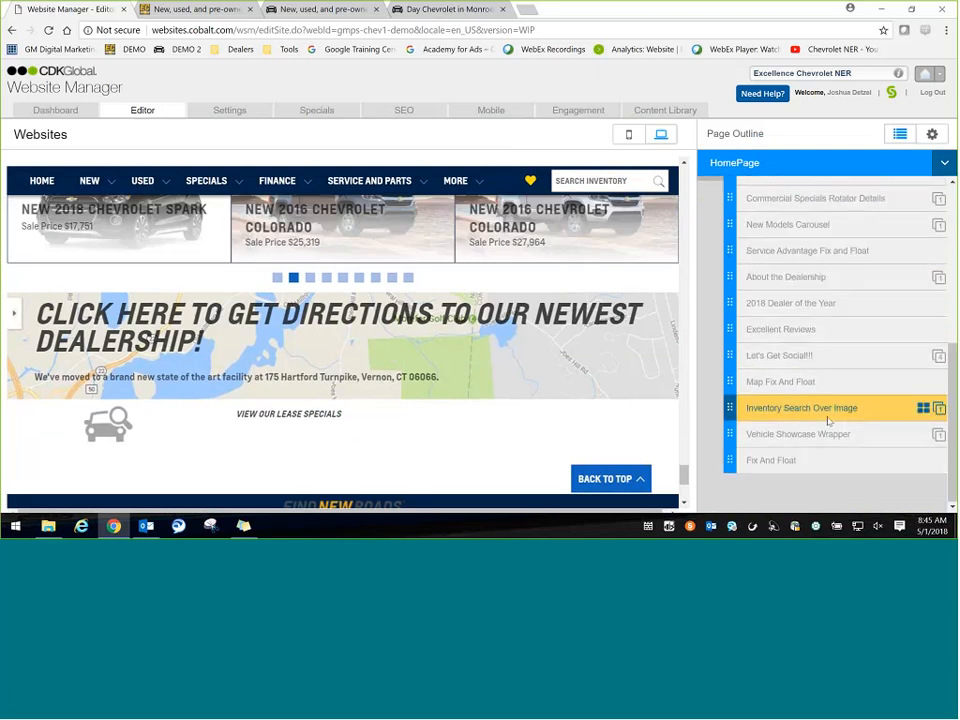
{"action": "mouse_move", "coordinate": [803, 468]}
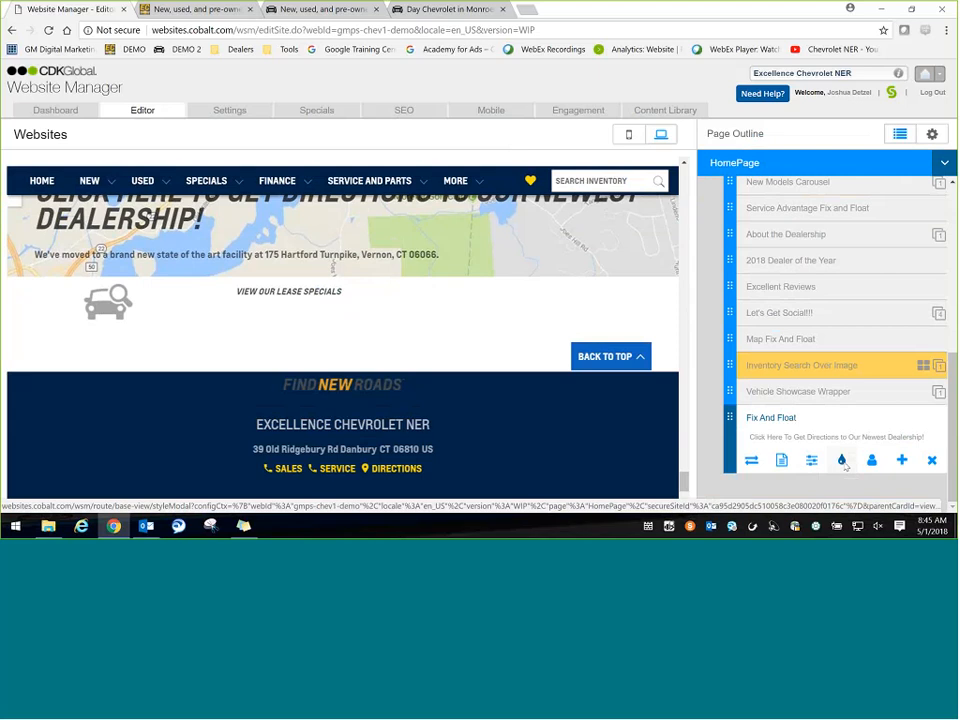
{"action": "left_click", "coordinate": [842, 461]}
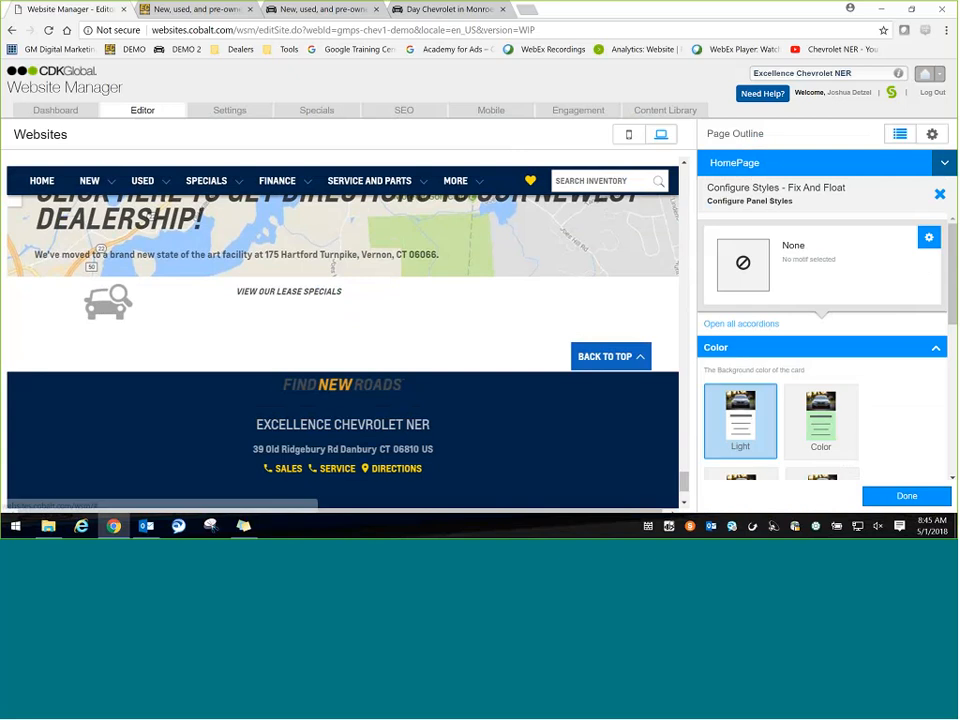
{"action": "left_click_drag", "start_coordinate": [685, 485], "coordinate": [685, 471]}
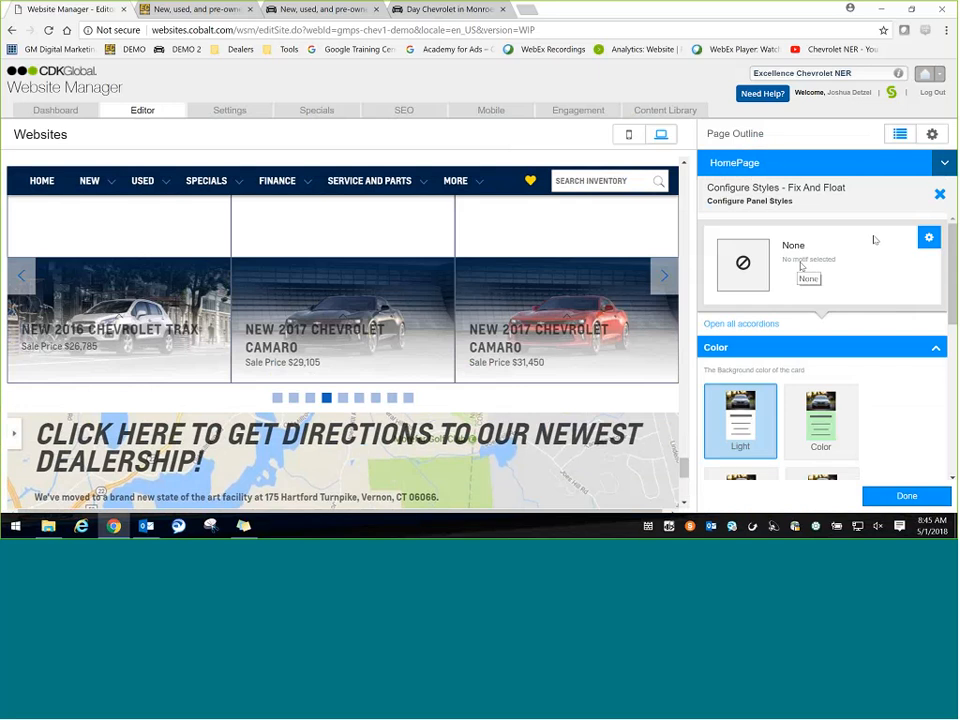
{"action": "left_click", "coordinate": [929, 240]}
{"action": "scroll", "coordinate": [822, 350], "scroll_direction": "down", "scroll_amount": 1}
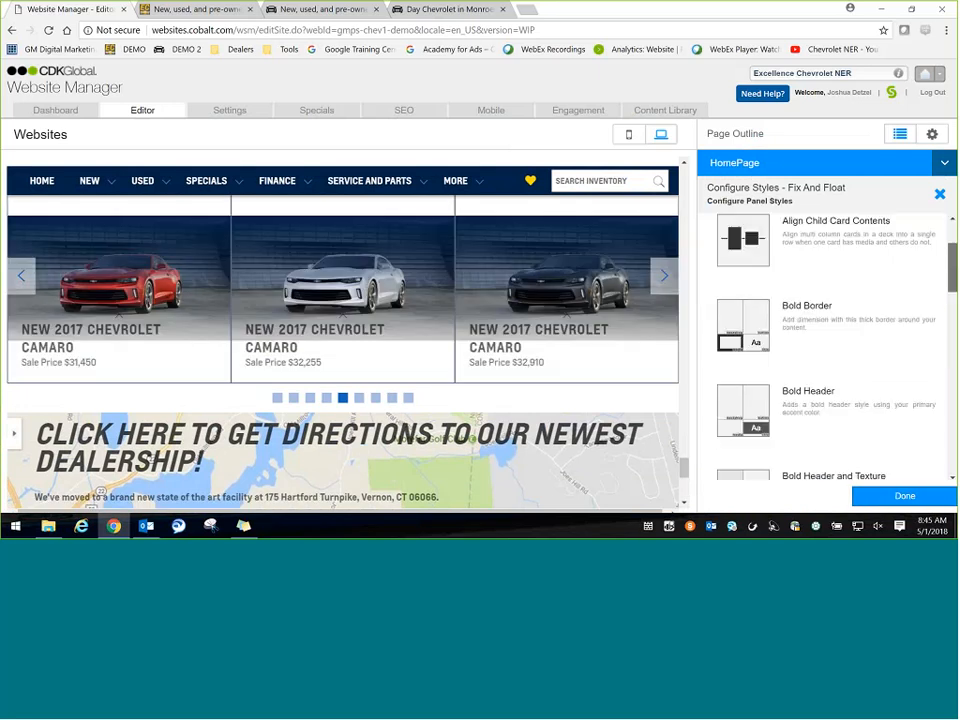
{"action": "left_click_drag", "start_coordinate": [952, 265], "coordinate": [921, 230]}
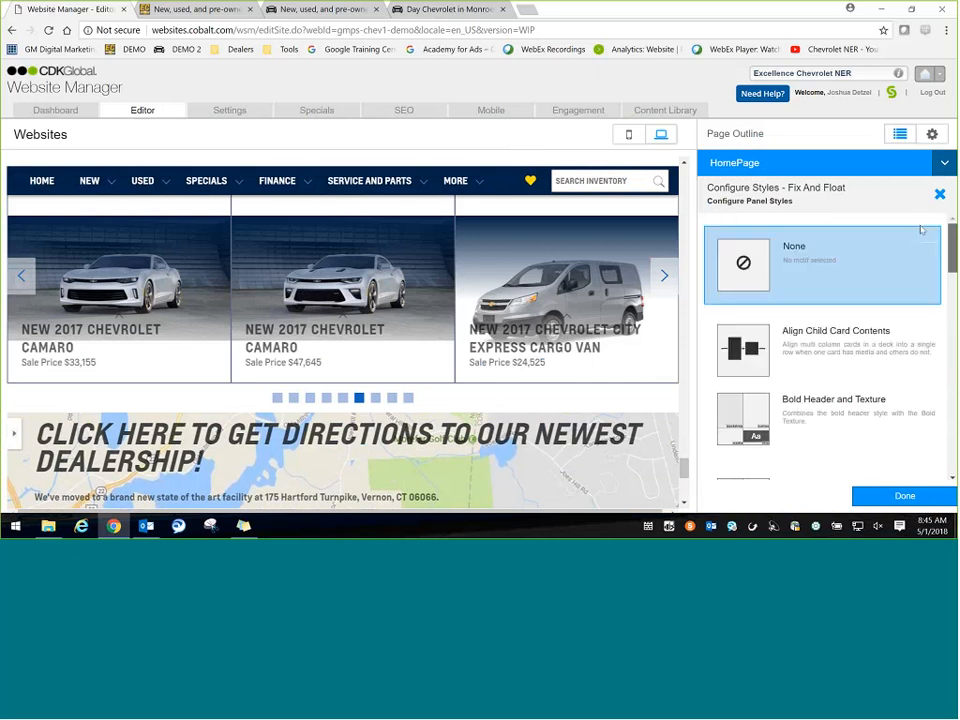
{"action": "left_click", "coordinate": [939, 194]}
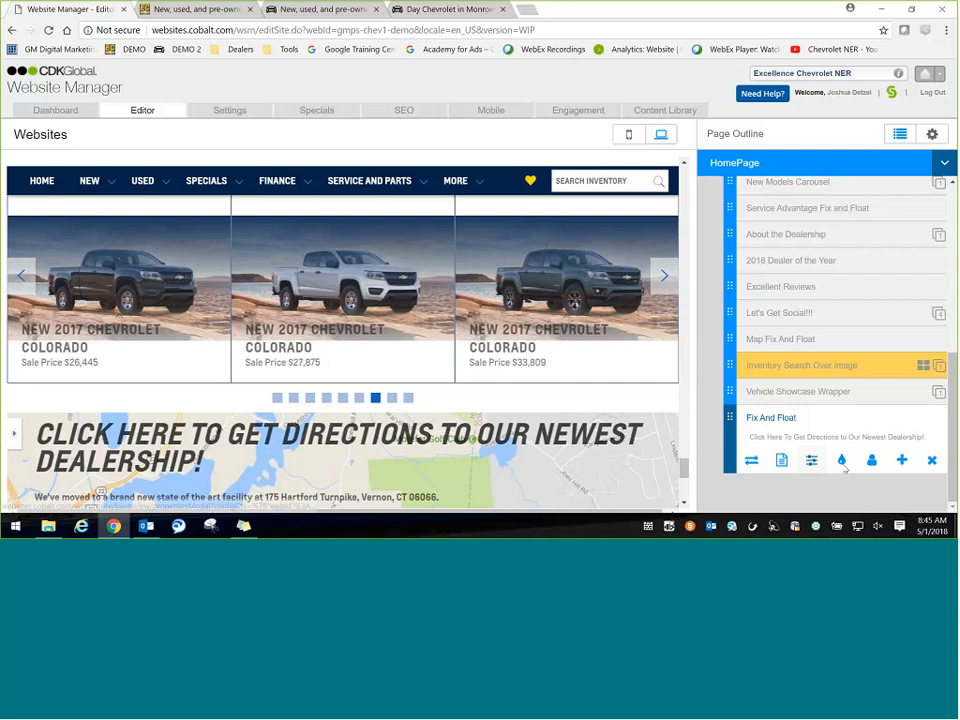
- Set the Fix And Float card's Background style to Fix and Float and save the card styling
{"action": "left_click", "coordinate": [842, 462]}
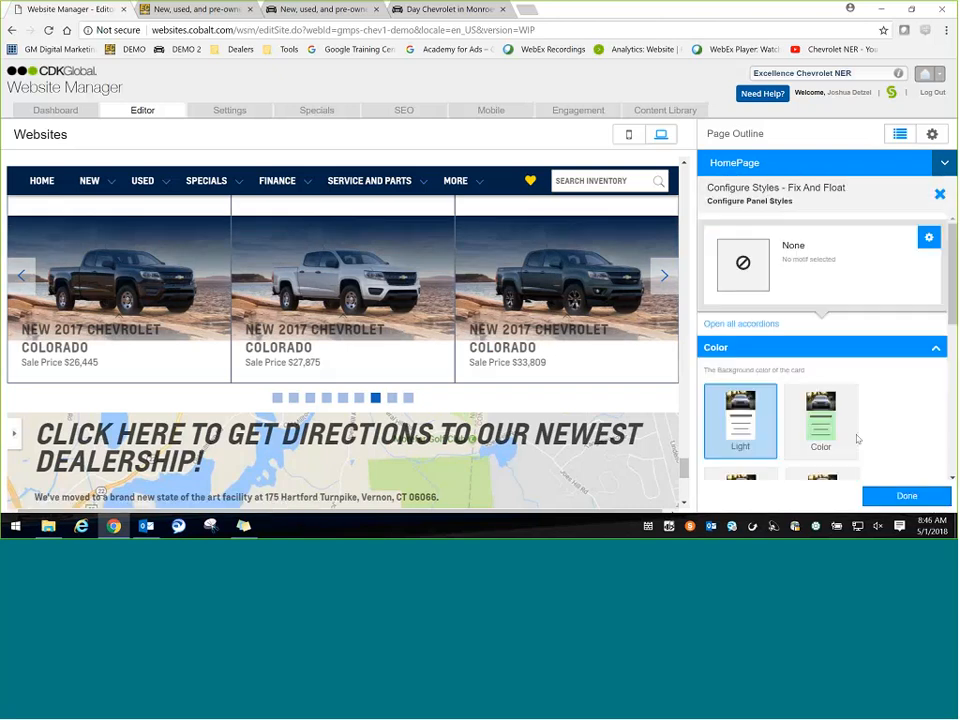
{"action": "left_click_drag", "start_coordinate": [954, 272], "coordinate": [808, 344]}
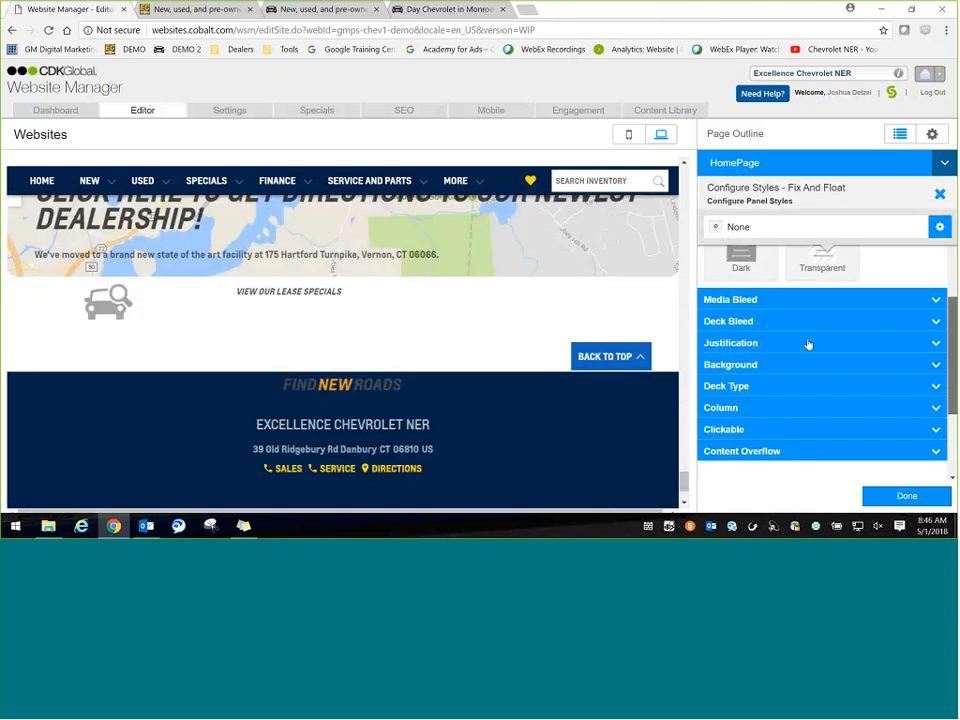
{"action": "left_click", "coordinate": [784, 366]}
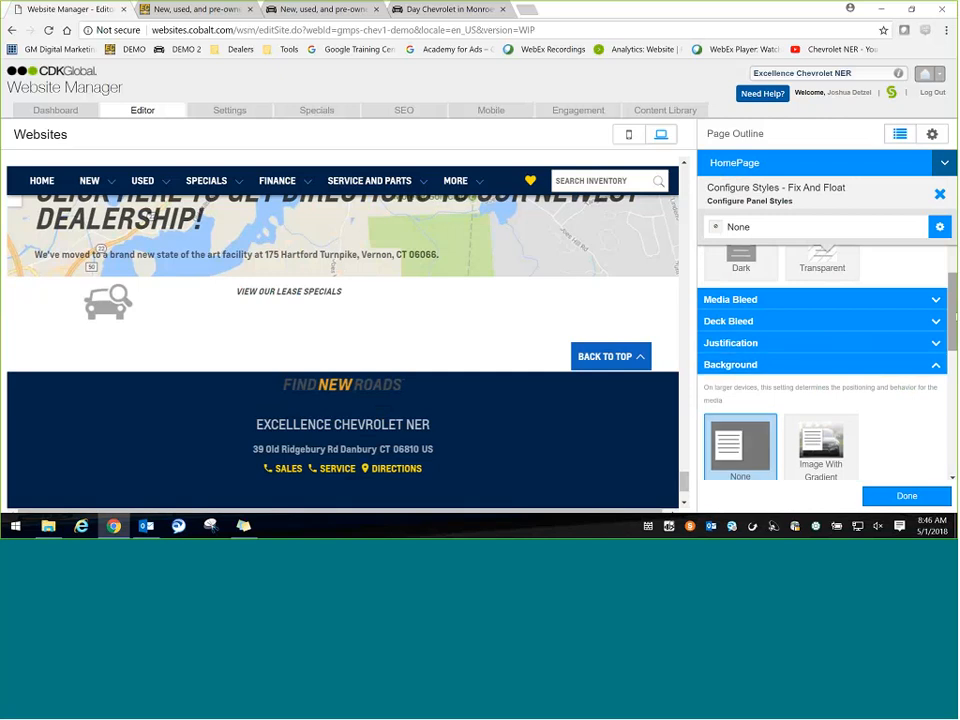
{"action": "scroll", "coordinate": [826, 248], "scroll_direction": "down", "scroll_amount": 3}
{"action": "left_click", "coordinate": [822, 395]}
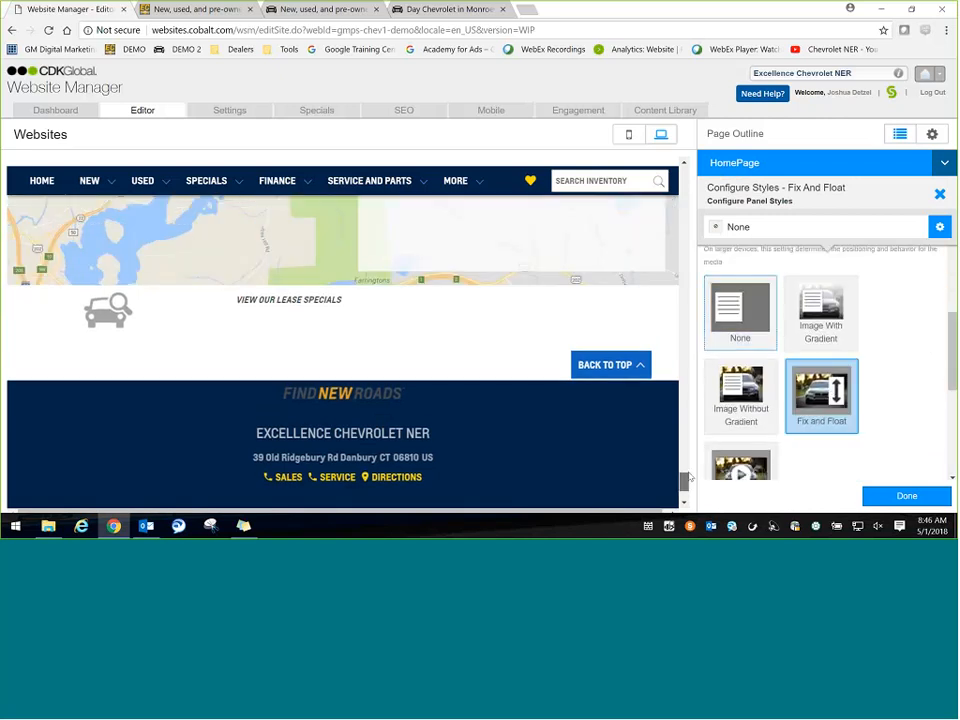
{"action": "mouse_move", "coordinate": [686, 490]}
{"action": "left_mouse_down"}
{"action": "mouse_move", "coordinate": [690, 470]}
{"action": "mouse_move", "coordinate": [691, 484]}
{"action": "left_mouse_up"}
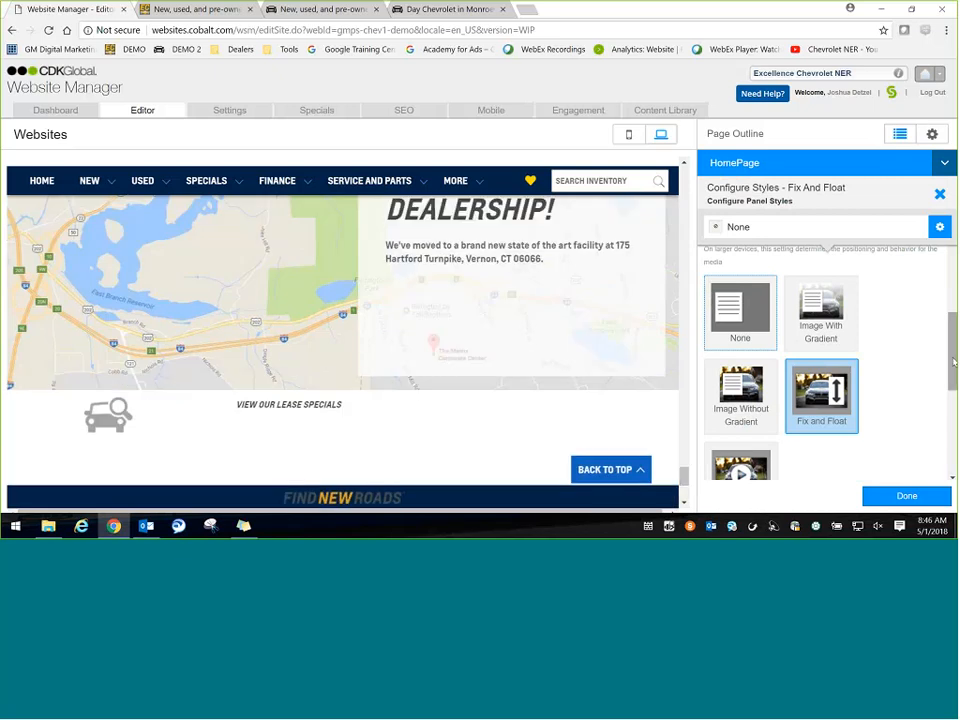
{"action": "scroll", "coordinate": [953, 362], "scroll_direction": "up", "scroll_amount": 1}
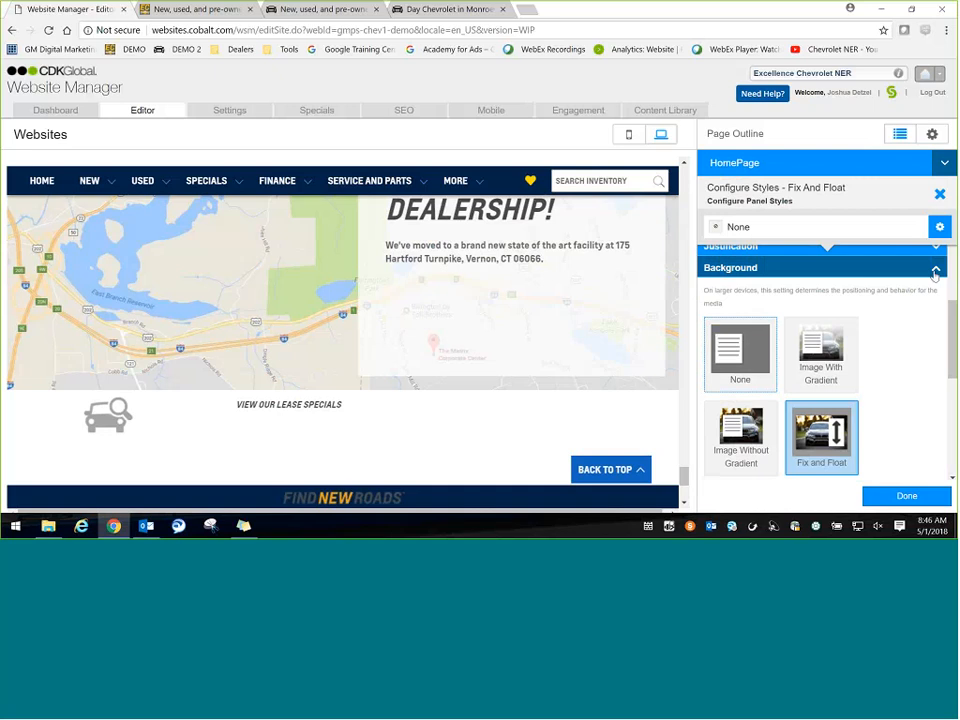
{"action": "left_click", "coordinate": [935, 272]}
{"action": "scroll", "coordinate": [946, 307], "scroll_direction": "up", "scroll_amount": 3}
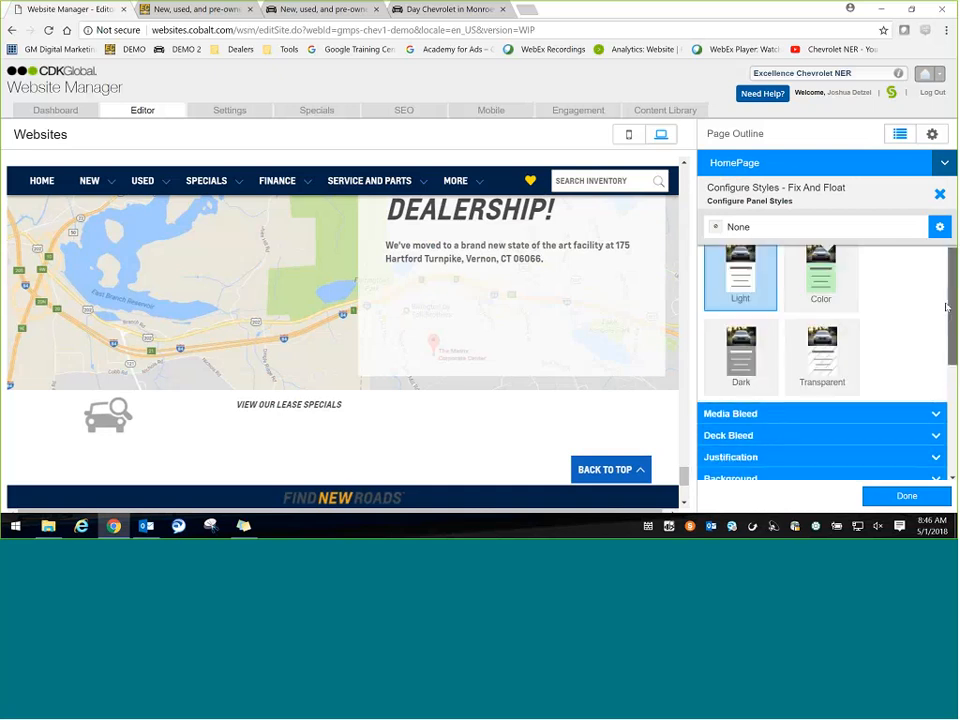
{"action": "scroll", "coordinate": [946, 307], "scroll_direction": "up", "scroll_amount": 3}
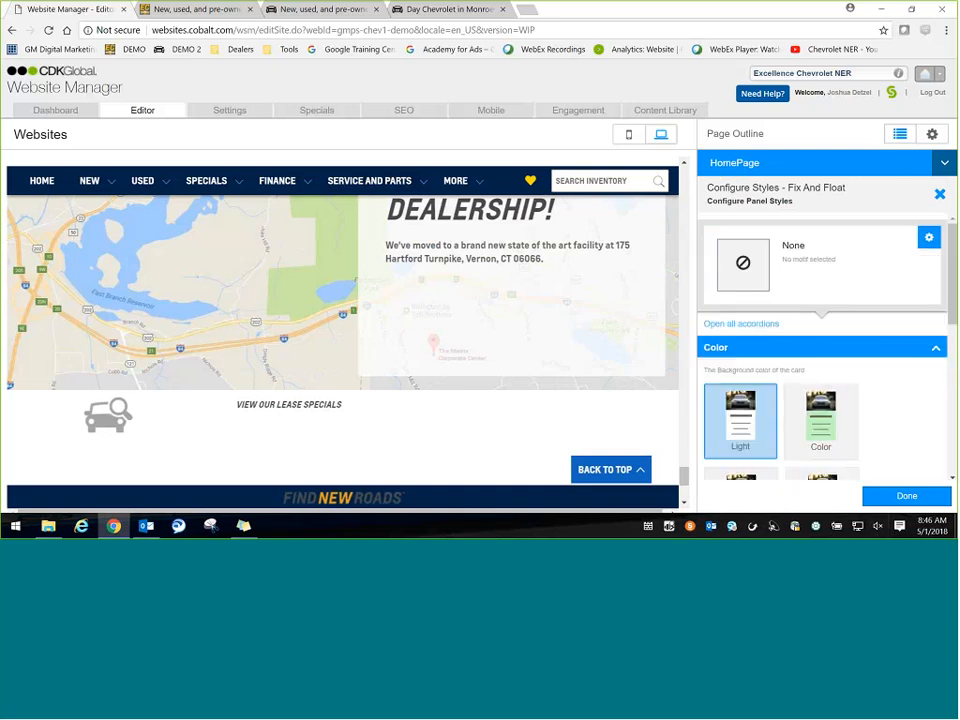
{"action": "left_click", "coordinate": [924, 497]}
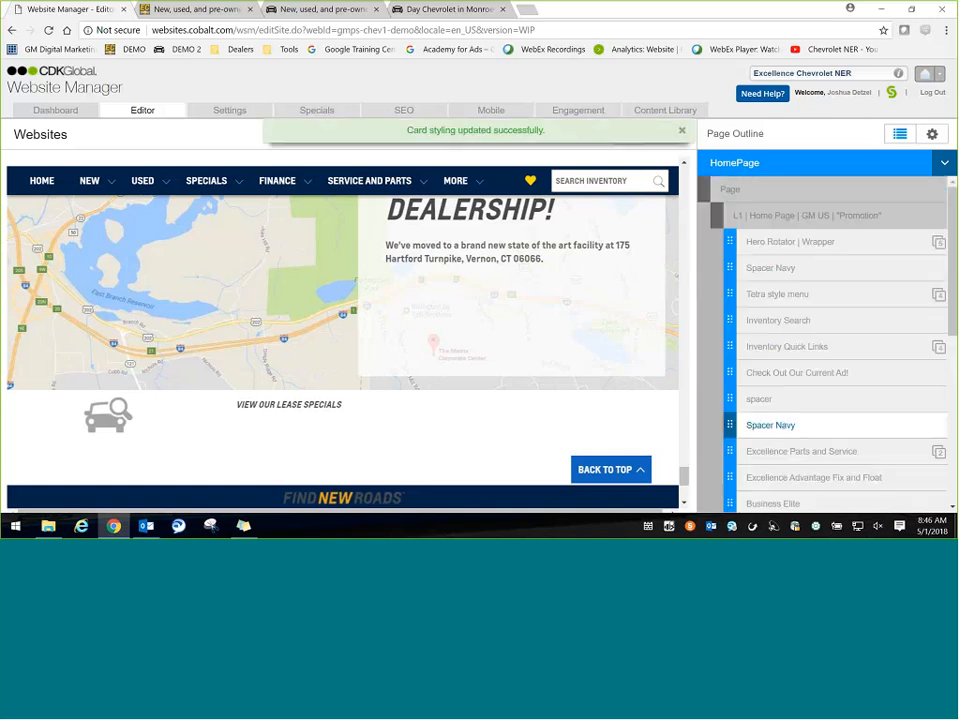
- Review the Background option in the Fix And Float card's style settings again and close them with the same choice
{"action": "scroll", "coordinate": [900, 340], "scroll_direction": "down", "scroll_amount": 6}
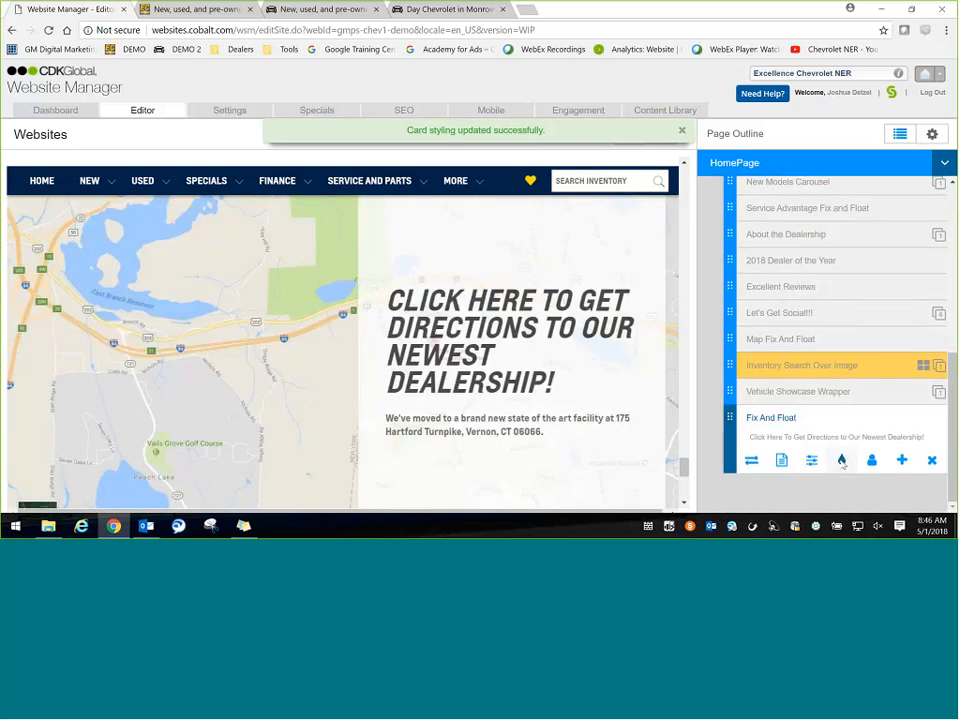
{"action": "left_click", "coordinate": [842, 461]}
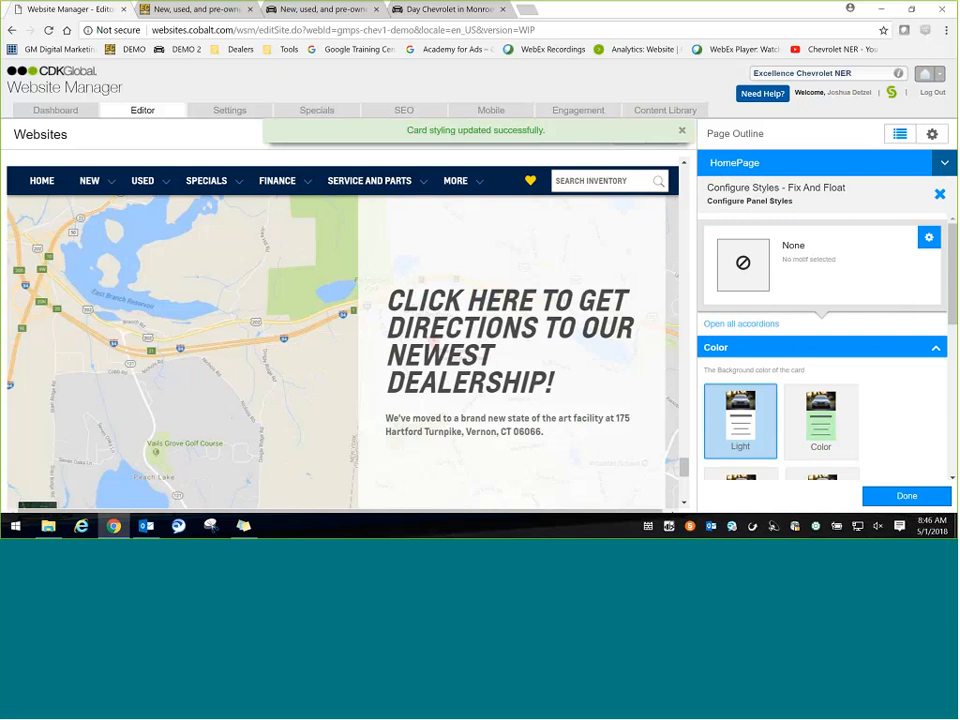
{"action": "scroll", "coordinate": [908, 335], "scroll_direction": "down", "scroll_amount": 5}
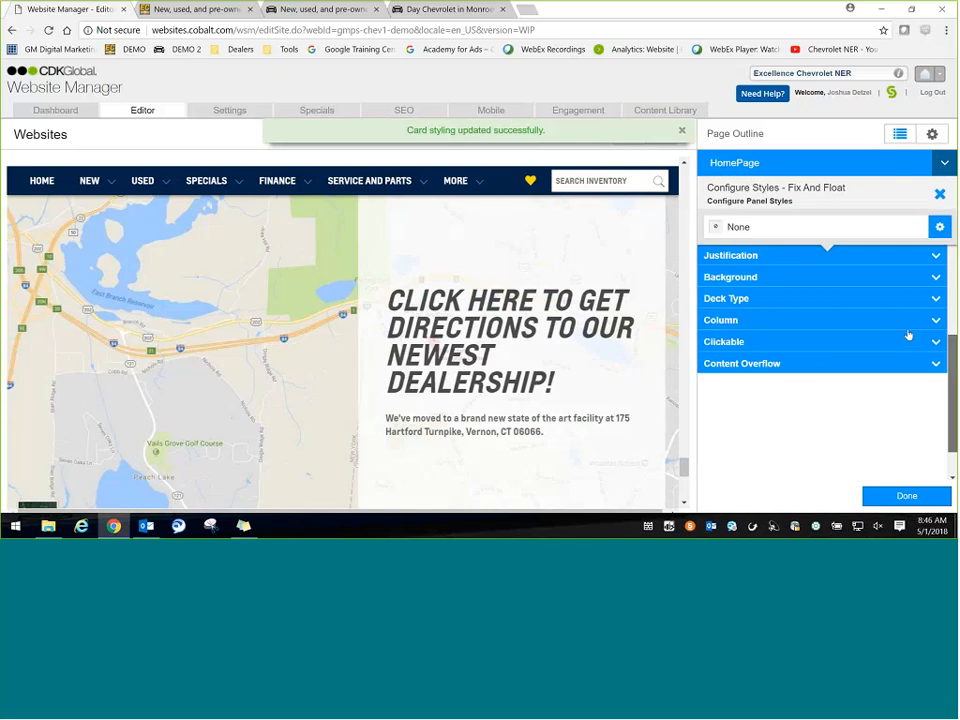
{"action": "left_click", "coordinate": [816, 279]}
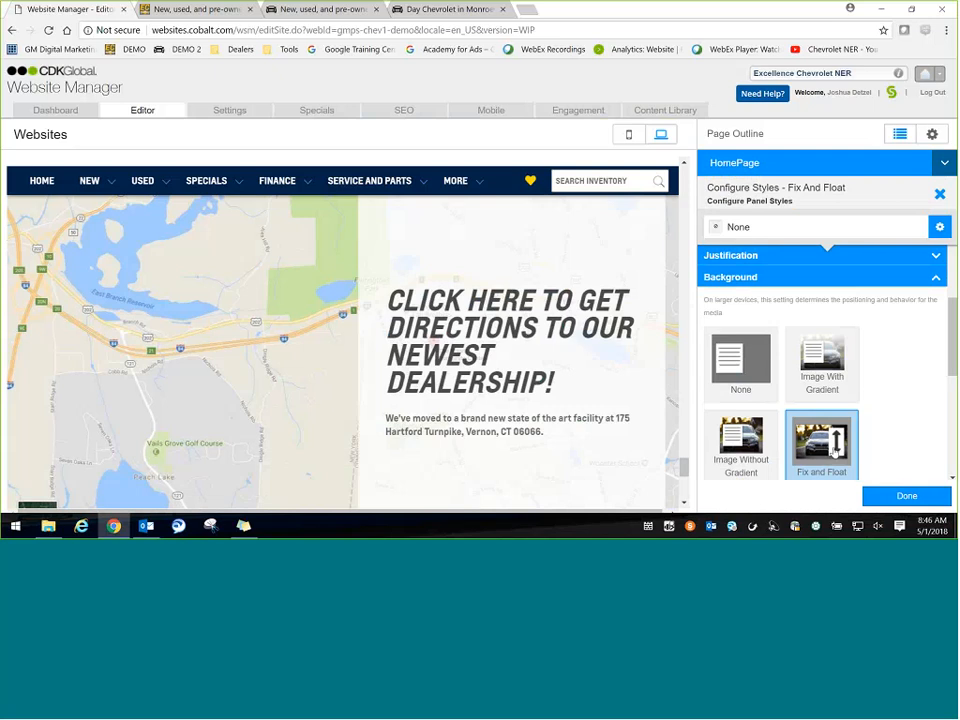
{"action": "left_click", "coordinate": [914, 496]}
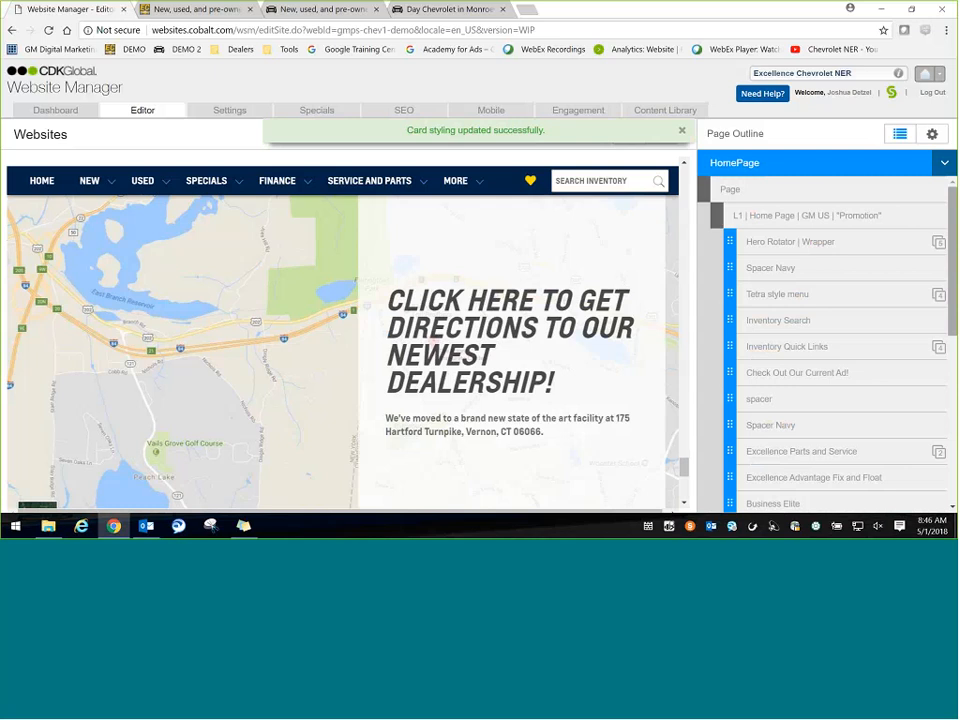
- Set the Fix And Float card's Title property to Content + Title + Subtitle and save the properties
{"action": "scroll", "coordinate": [943, 381], "scroll_direction": "down", "scroll_amount": 5}
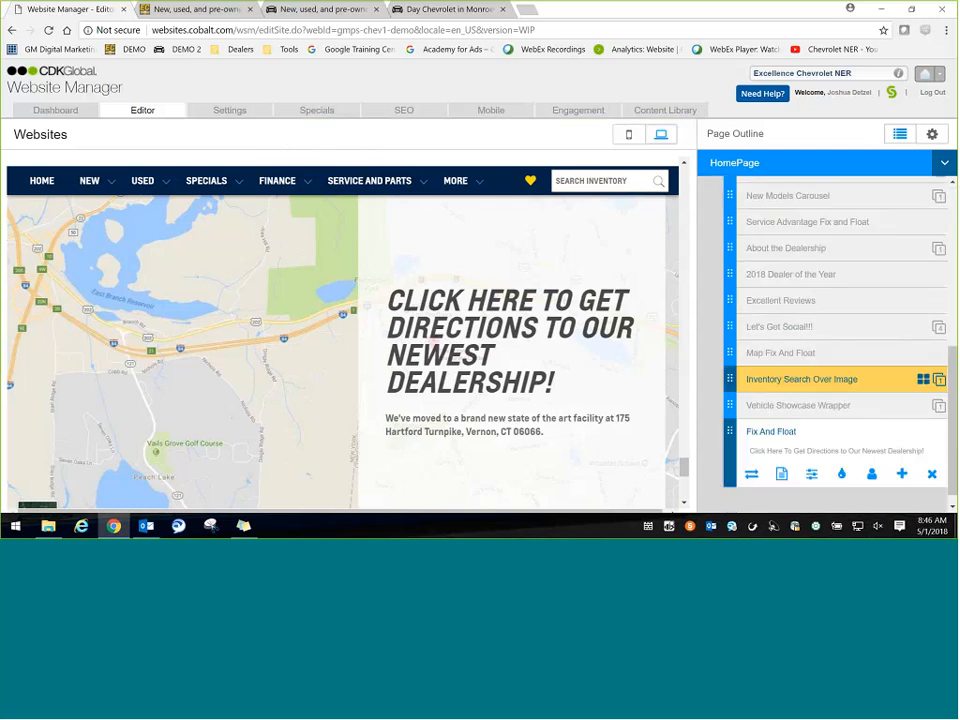
{"action": "left_click", "coordinate": [812, 476]}
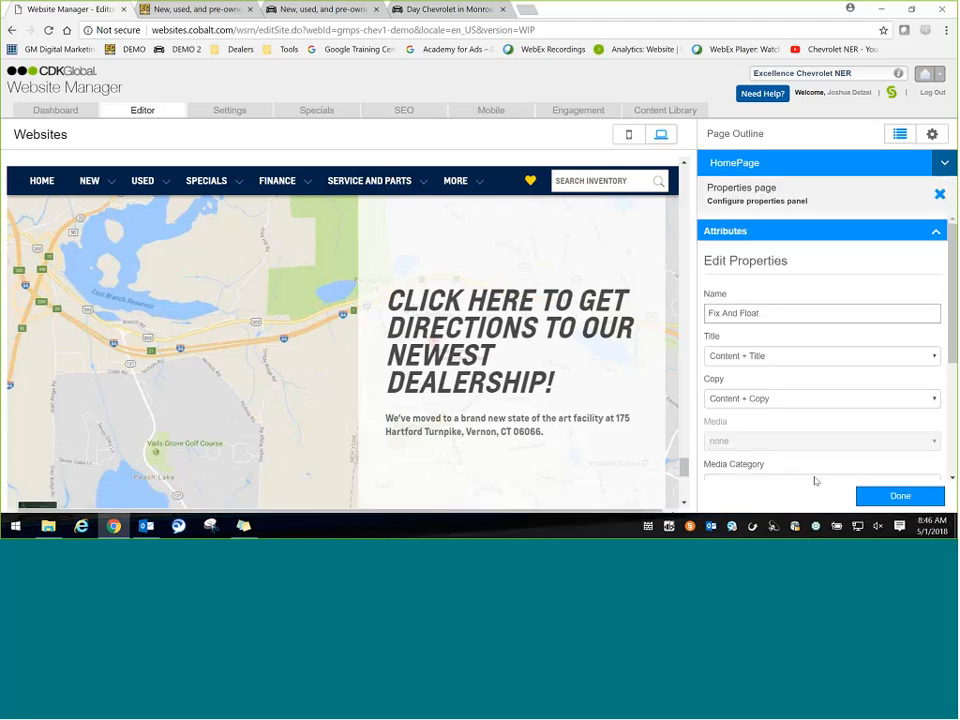
{"action": "left_click", "coordinate": [753, 360]}
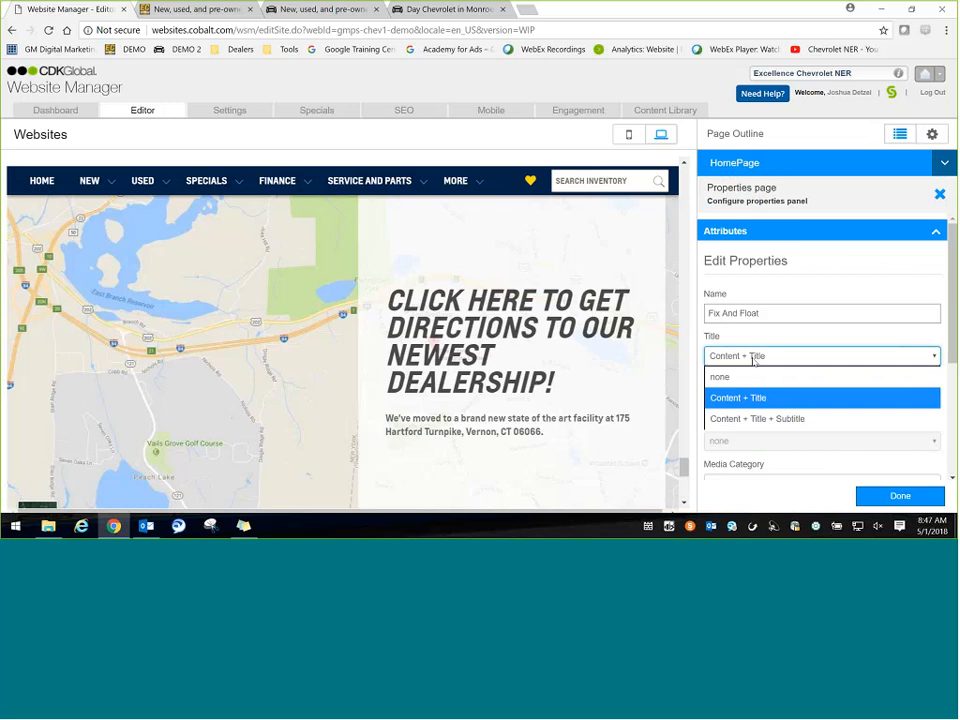
{"action": "left_click", "coordinate": [757, 418]}
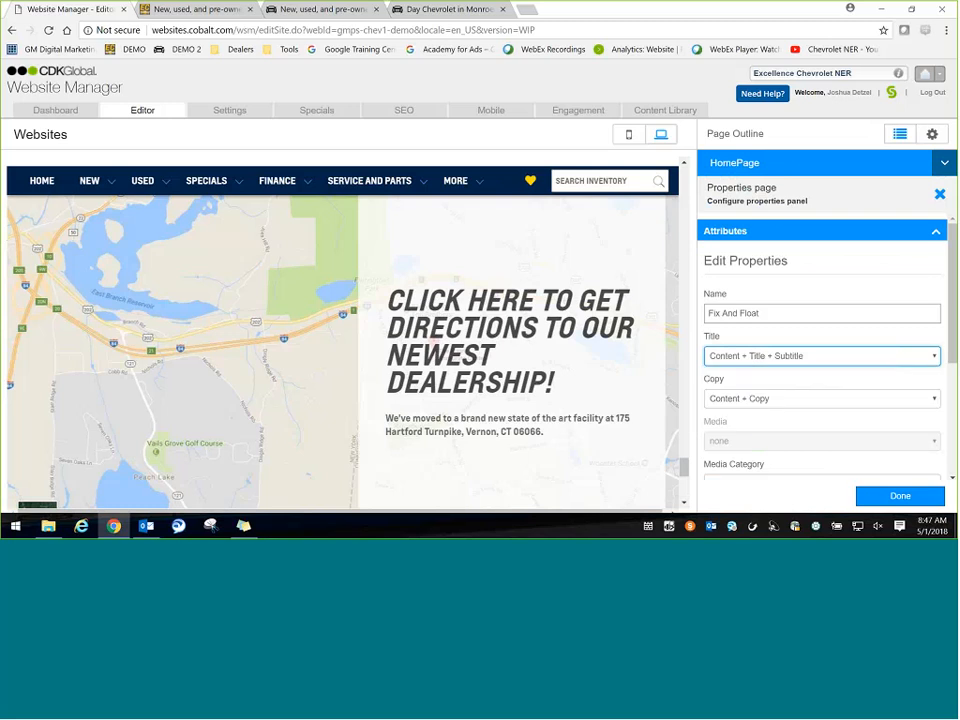
{"action": "left_click", "coordinate": [879, 497]}
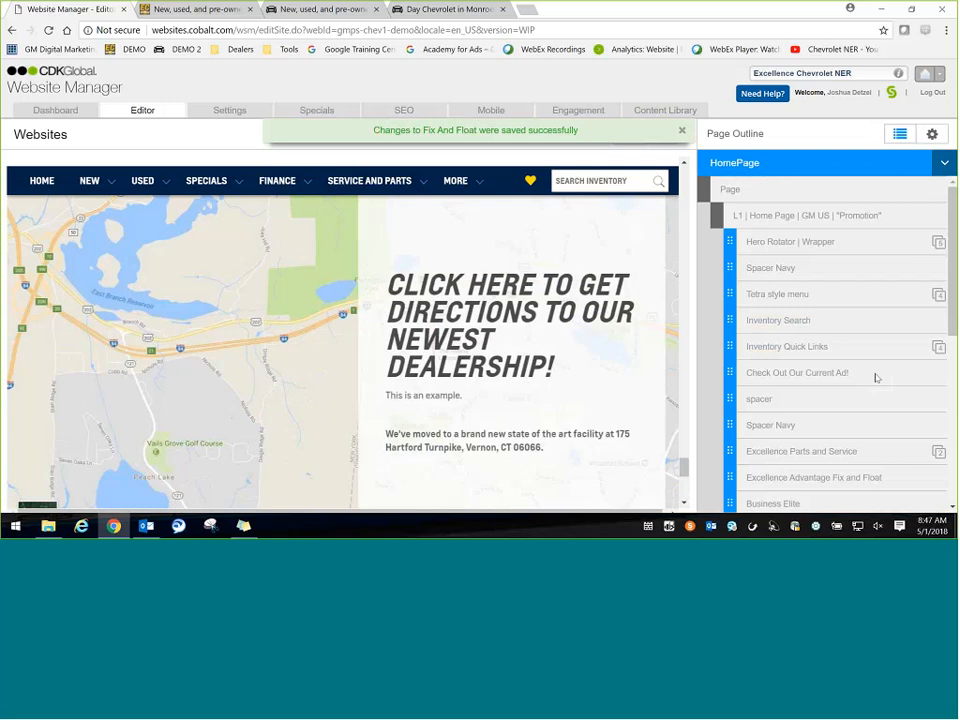
- Set the Fix And Float card's Title property to none, keeping Copy at Content + Copy, and save the properties
{"action": "scroll", "coordinate": [905, 450], "scroll_direction": "down", "scroll_amount": 4}
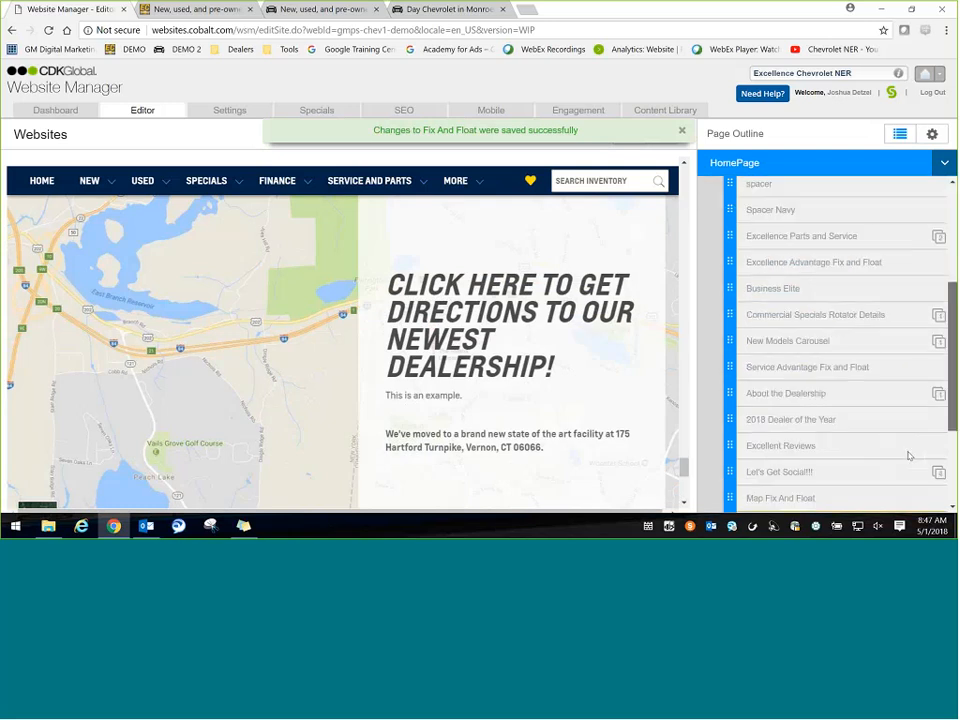
{"action": "scroll", "coordinate": [908, 456], "scroll_direction": "down", "scroll_amount": 3}
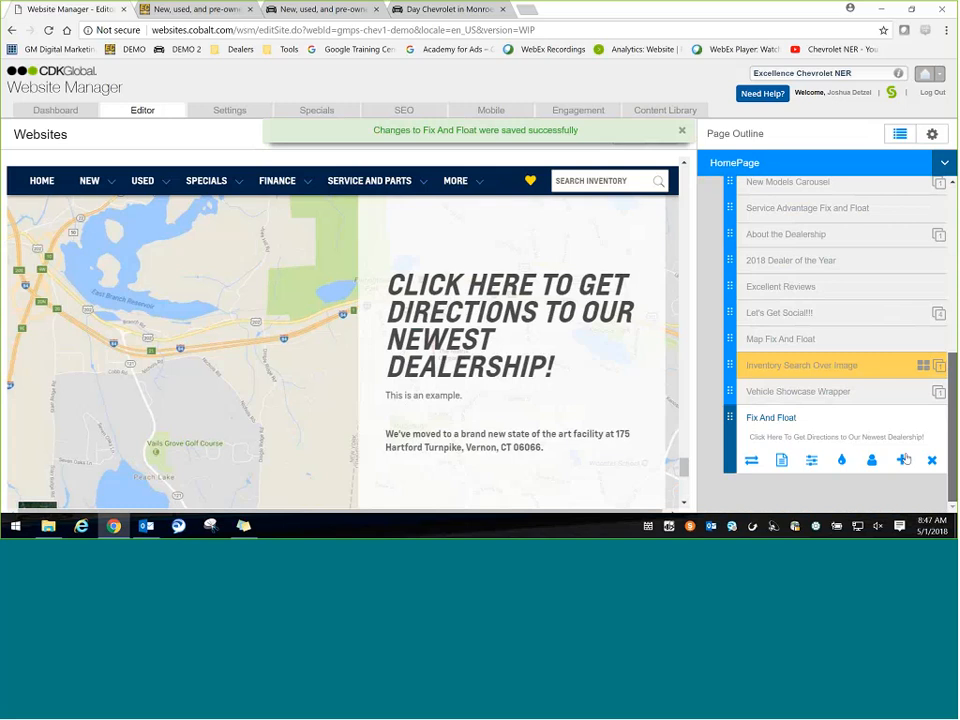
{"action": "left_click", "coordinate": [903, 459]}
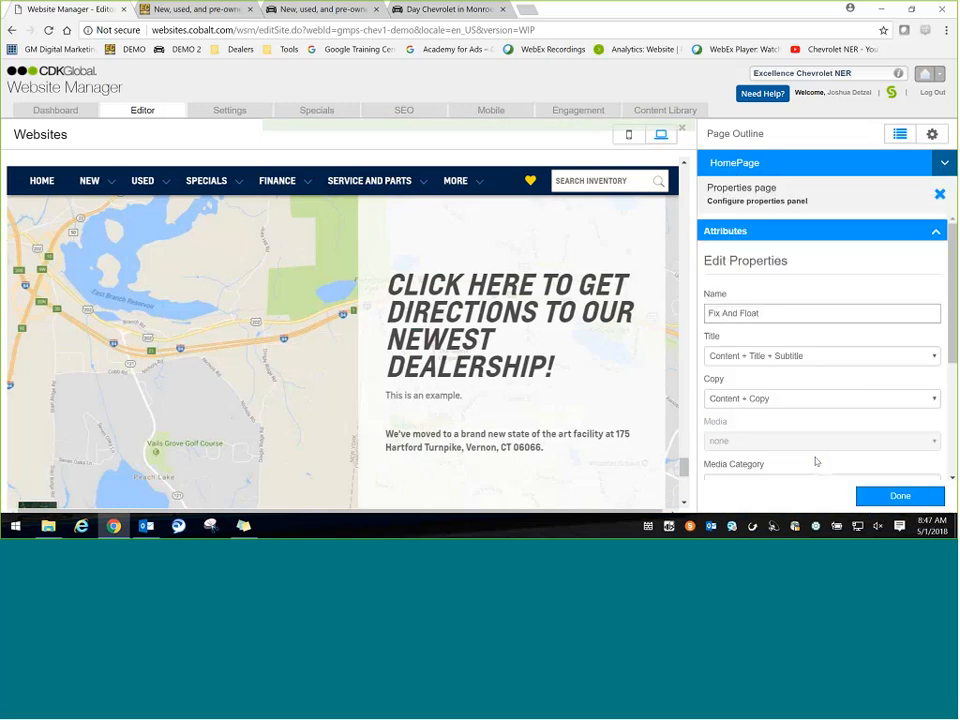
{"action": "left_click", "coordinate": [778, 400]}
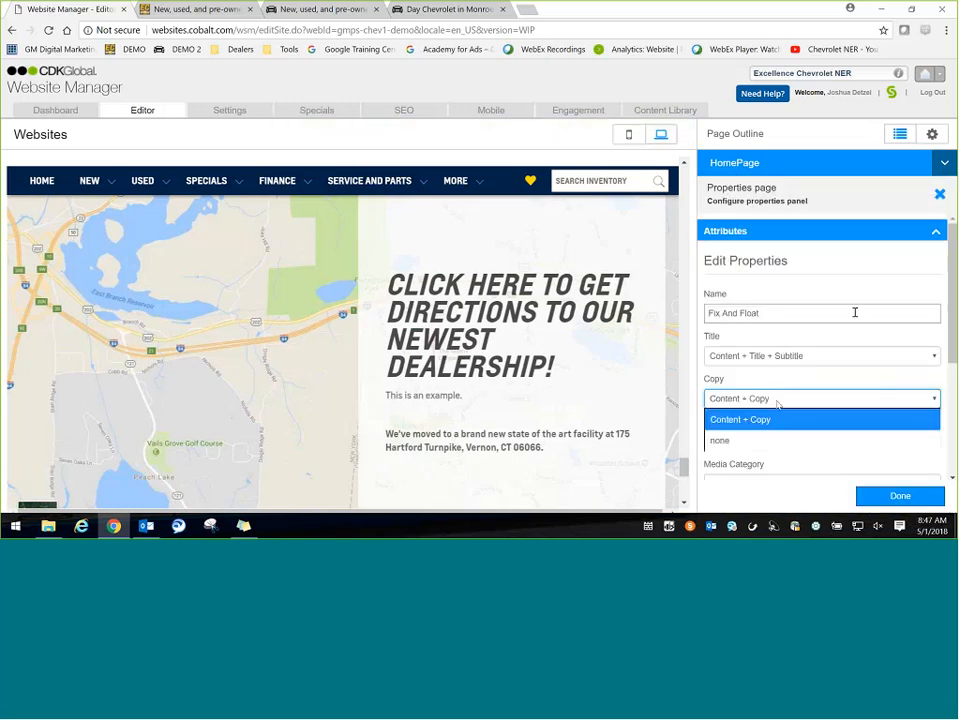
{"action": "left_click", "coordinate": [800, 357]}
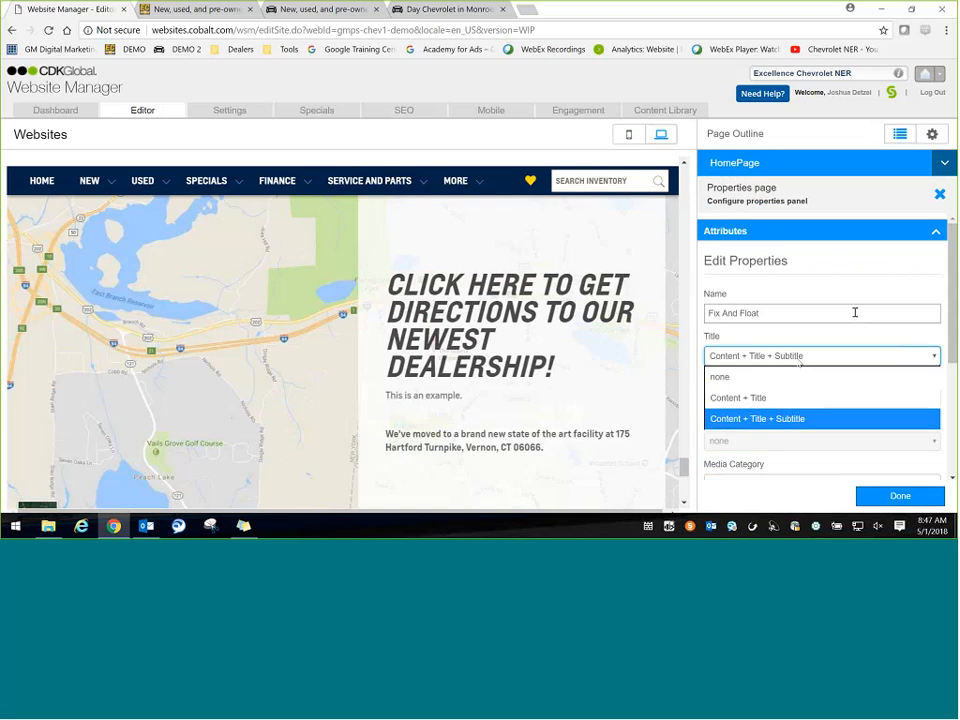
{"action": "left_click", "coordinate": [771, 377]}
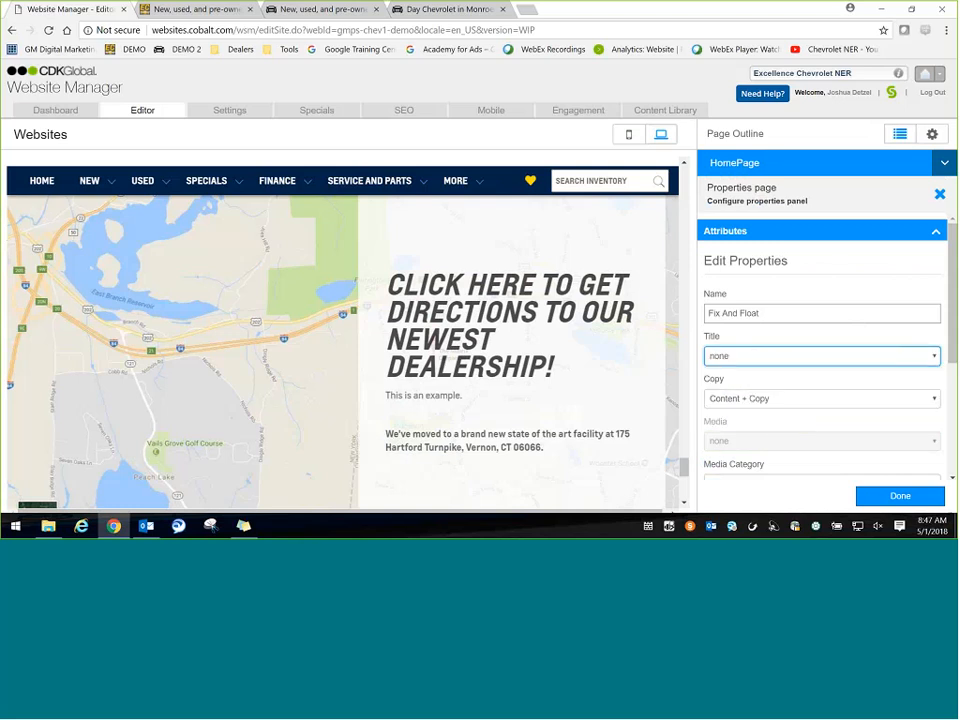
{"action": "left_click", "coordinate": [911, 500]}
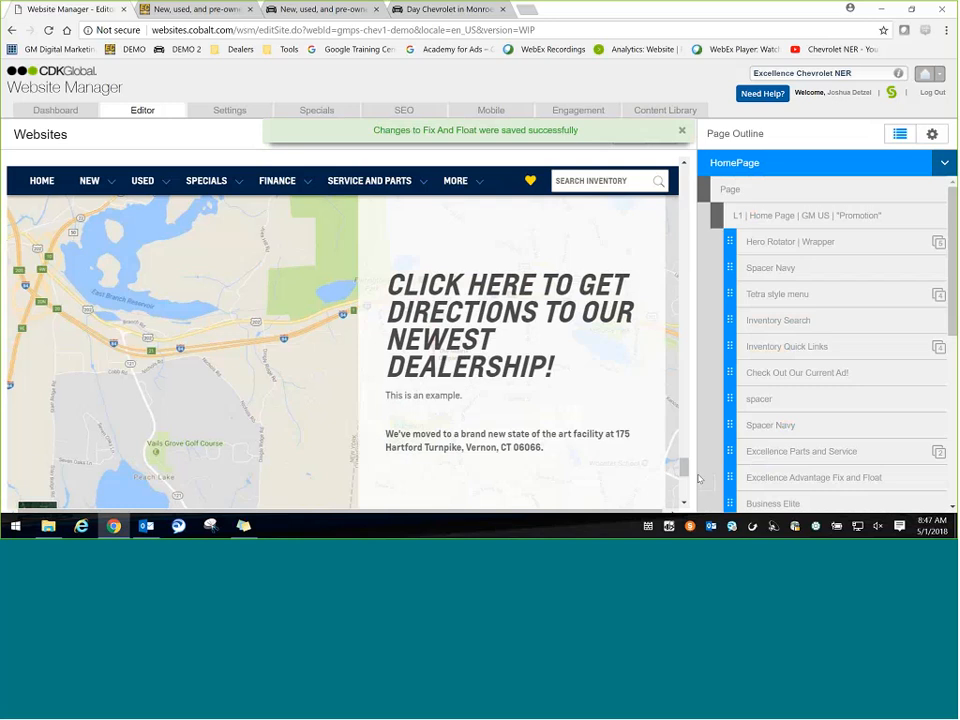
- Set the Fix And Float card's Copy property to none, save it, and check the page preview
{"action": "scroll", "coordinate": [936, 409], "scroll_direction": "down", "scroll_amount": 1}
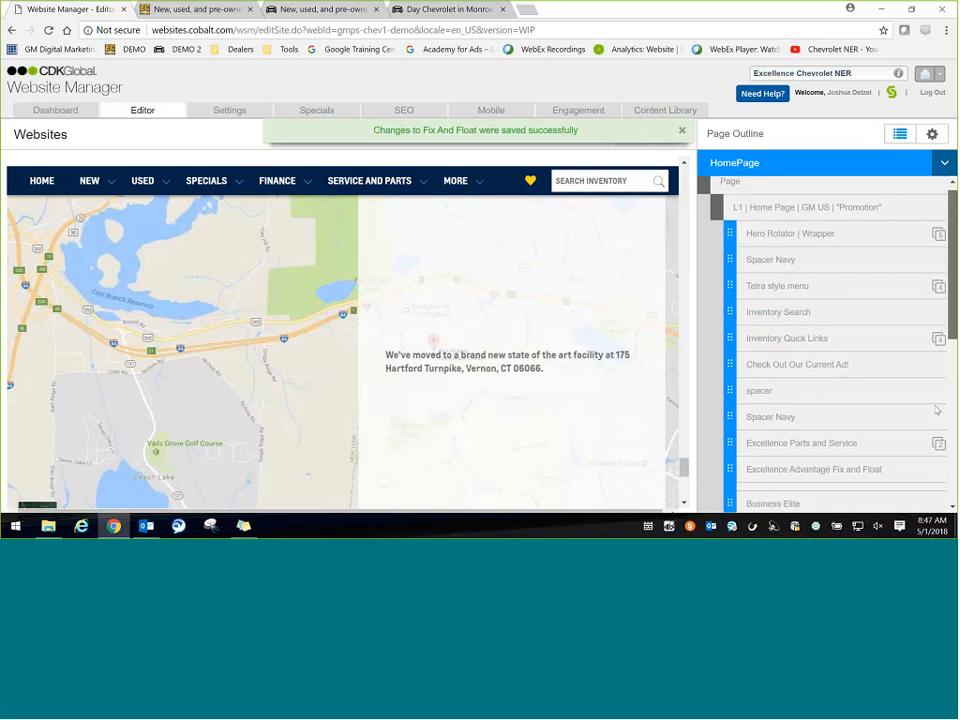
{"action": "scroll", "coordinate": [853, 435], "scroll_direction": "down", "scroll_amount": 10}
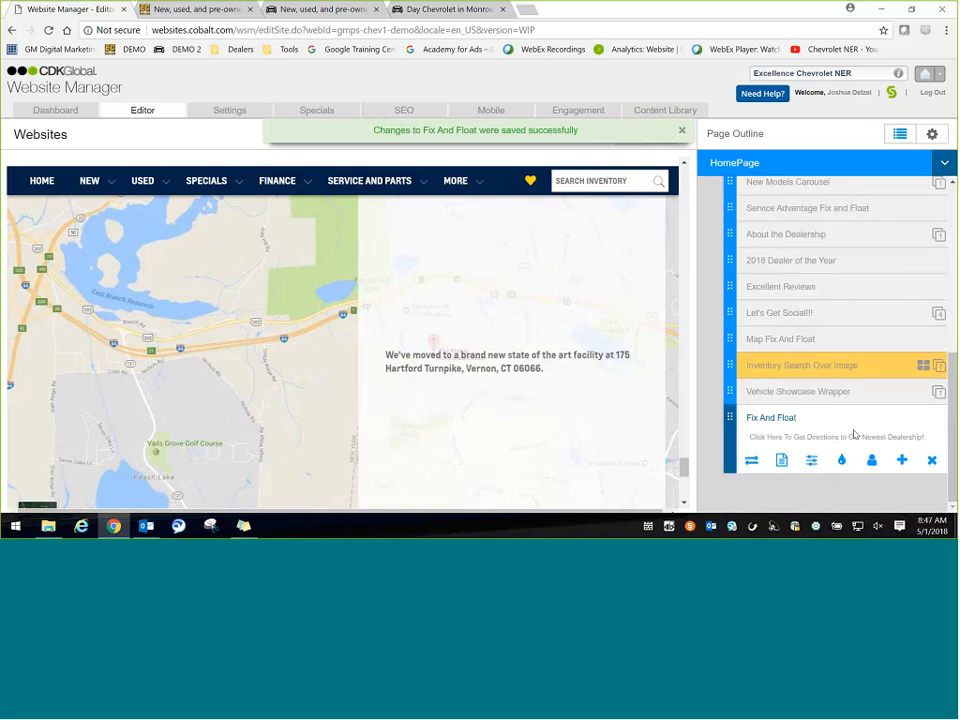
{"action": "left_click", "coordinate": [813, 461]}
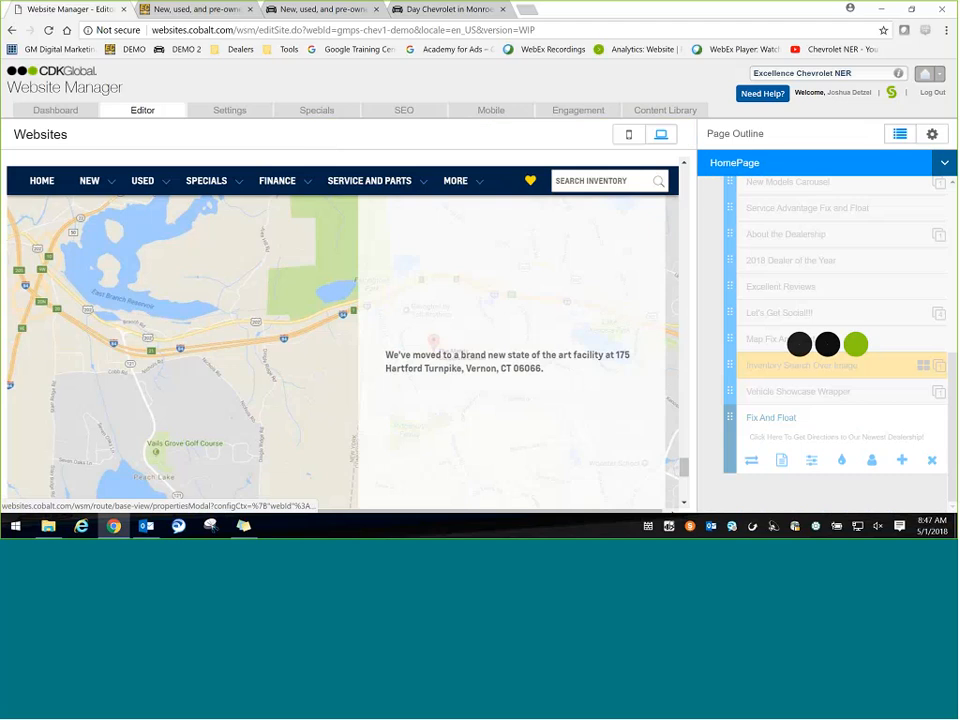
{"action": "left_click", "coordinate": [810, 399]}
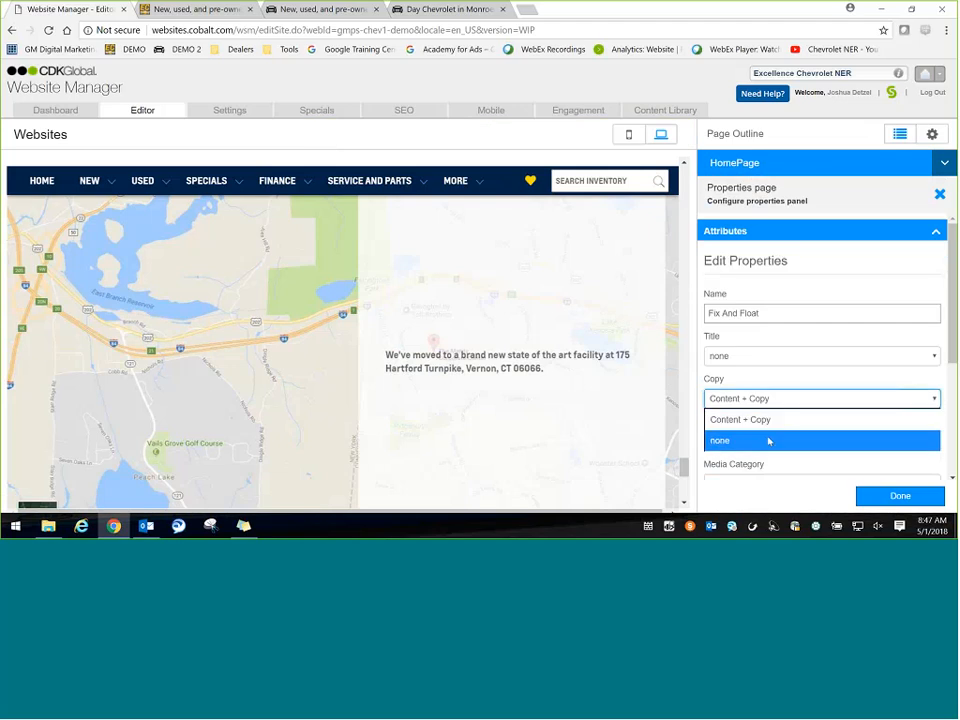
{"action": "left_click", "coordinate": [768, 441]}
{"action": "left_click", "coordinate": [878, 494]}
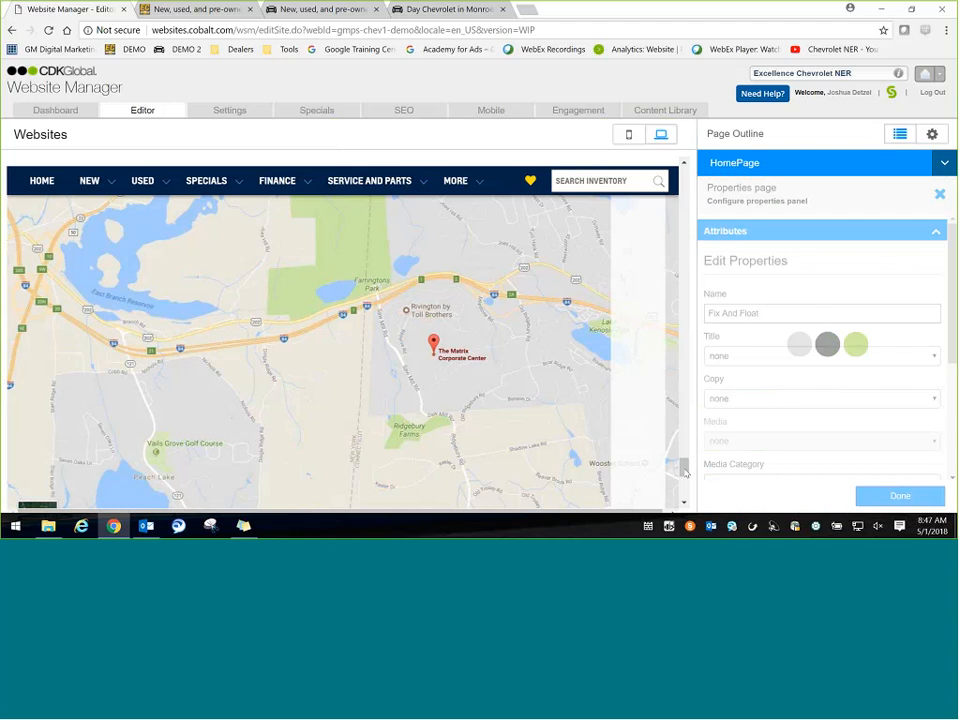
{"action": "left_click_drag", "start_coordinate": [686, 473], "coordinate": [678, 478]}
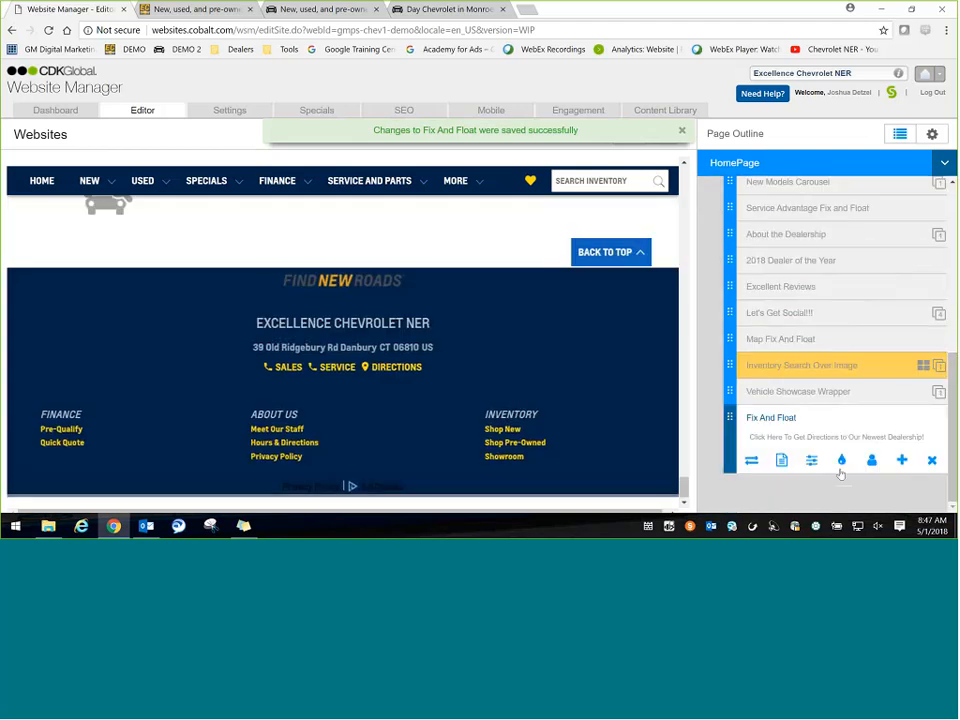
- Set the Fix And Float card's Title to Content + Title + Subtitle and Copy to Content + Copy, save, and check the preview
{"action": "left_click", "coordinate": [812, 461]}
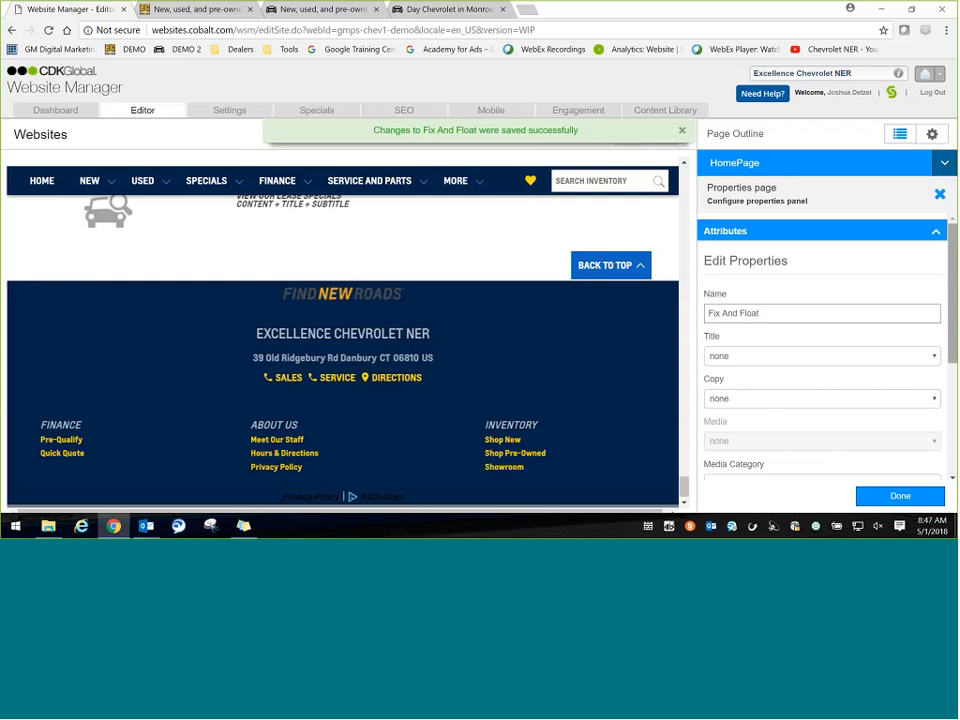
{"action": "left_click", "coordinate": [851, 357]}
{"action": "left_click", "coordinate": [775, 395]}
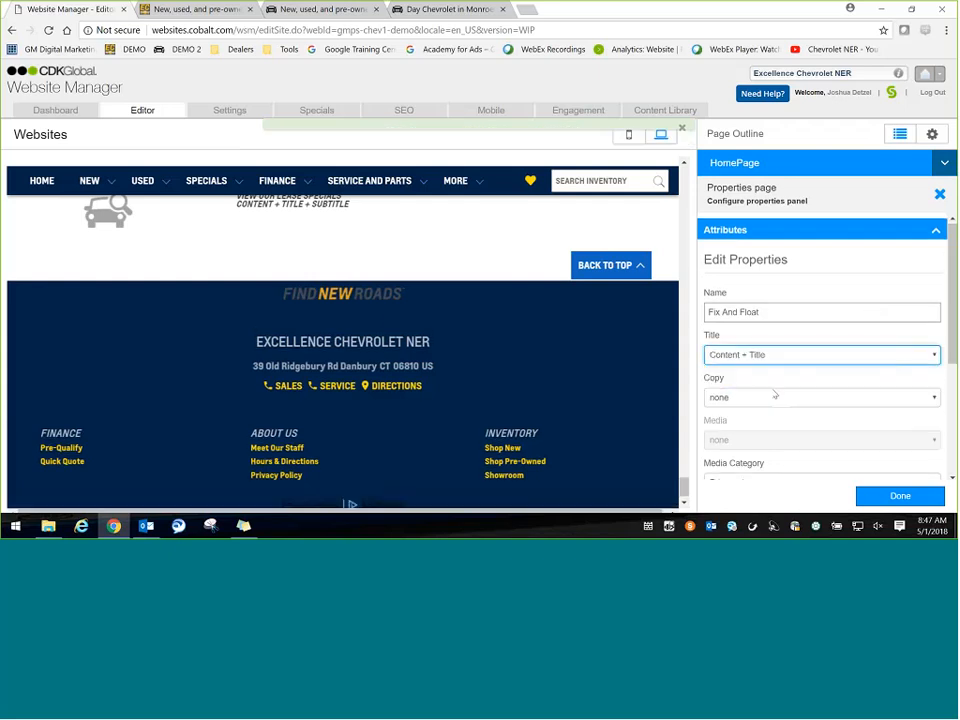
{"action": "left_click", "coordinate": [773, 397]}
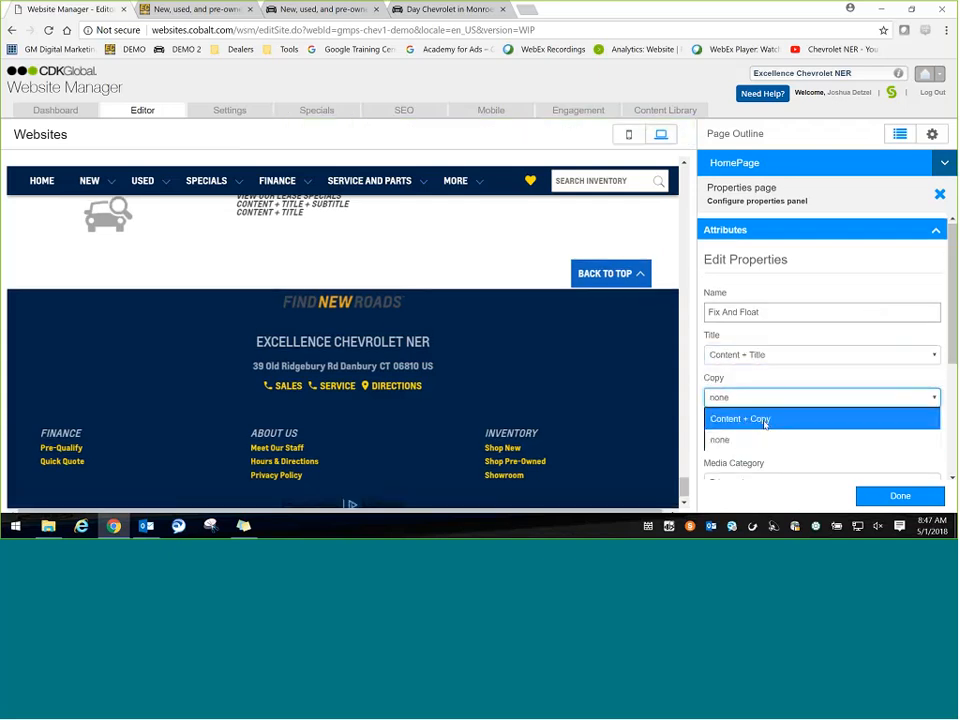
{"action": "left_click", "coordinate": [764, 420]}
{"action": "left_click", "coordinate": [780, 356]}
{"action": "left_click", "coordinate": [770, 416]}
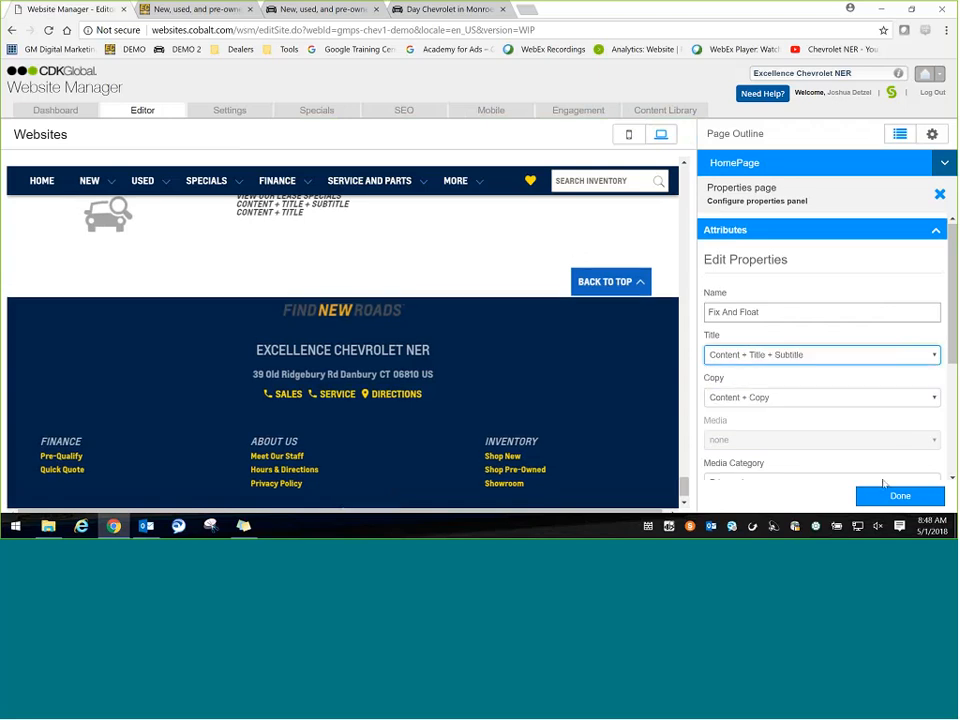
{"action": "left_click", "coordinate": [890, 496]}
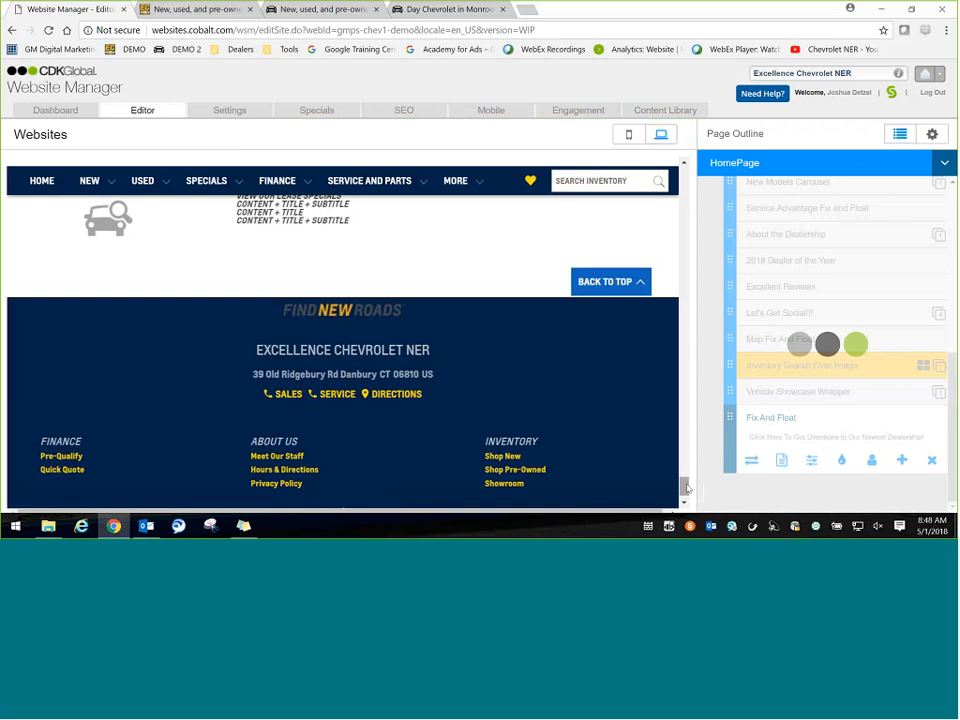
{"action": "scroll", "coordinate": [686, 488], "scroll_direction": "up", "scroll_amount": 5}
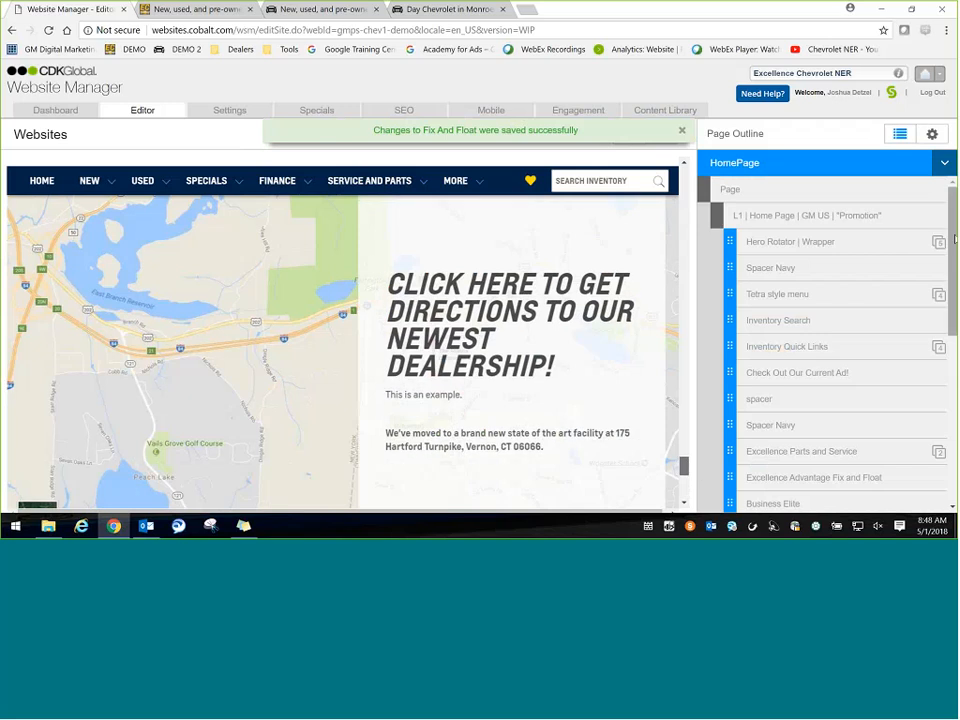
- Try the Color, Transparent and Light backgrounds in the Fix And Float card's style settings and set the card color to Dark
{"action": "left_click_drag", "start_coordinate": [955, 238], "coordinate": [944, 418]}
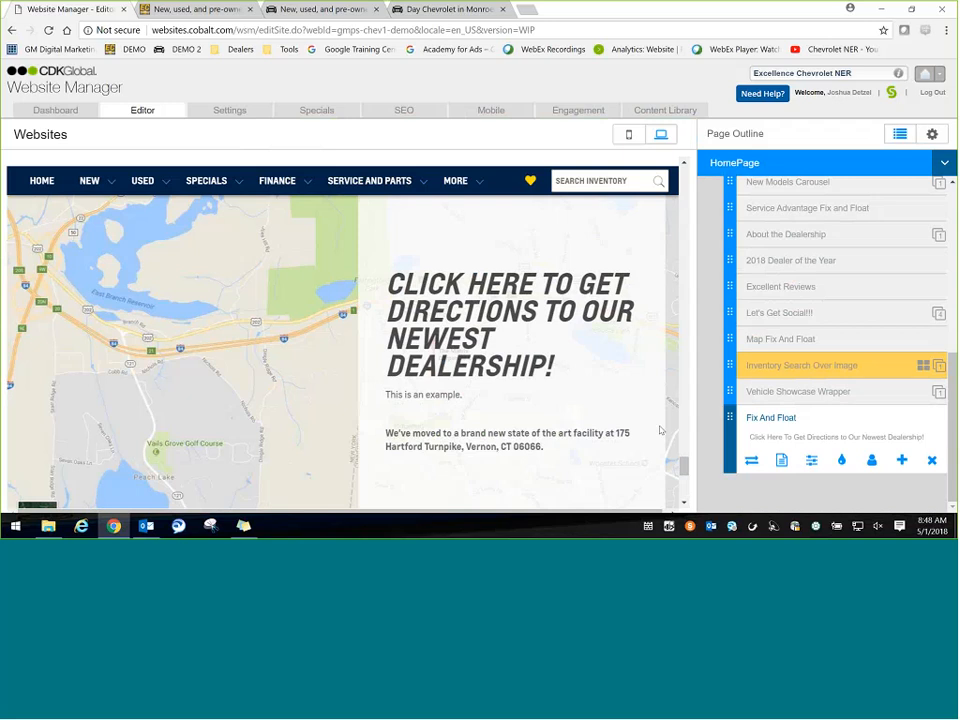
{"action": "left_click", "coordinate": [841, 461]}
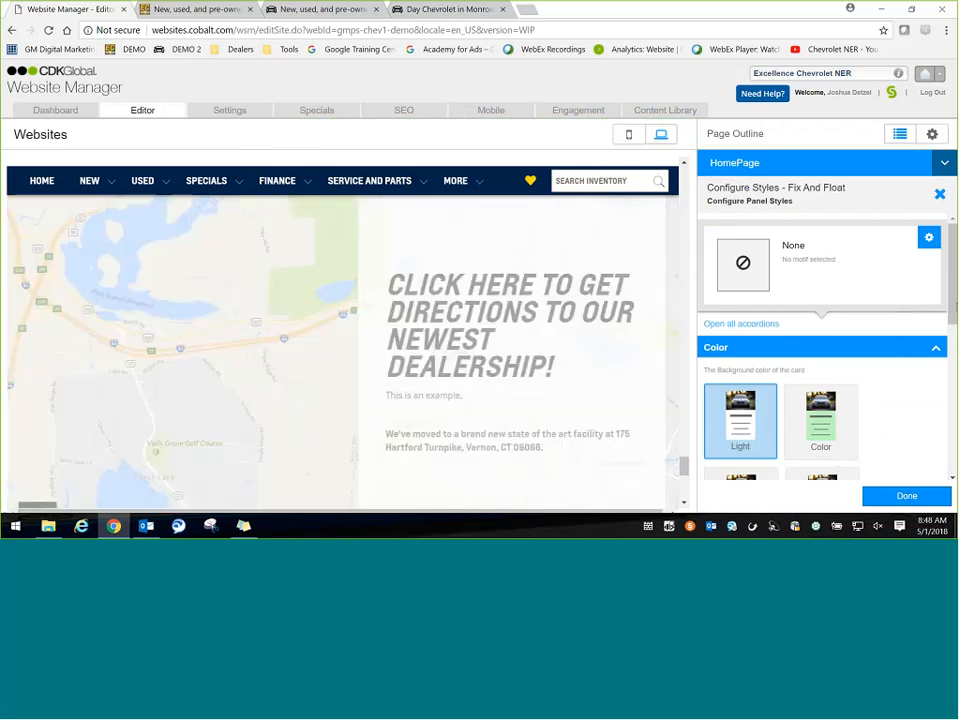
{"action": "scroll", "coordinate": [900, 357], "scroll_direction": "down", "scroll_amount": 3}
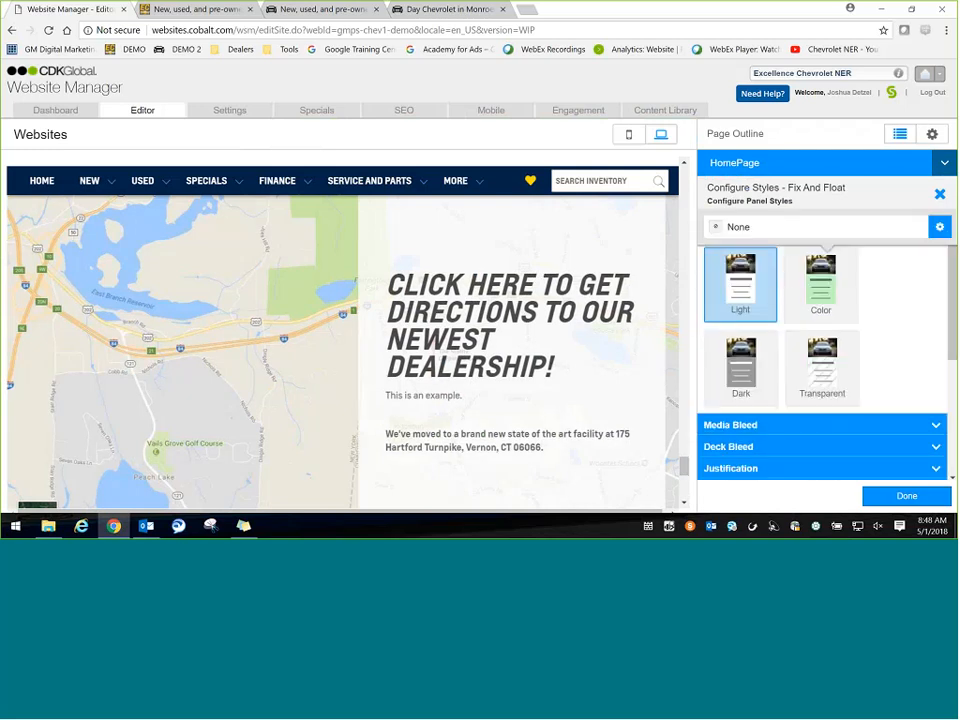
{"action": "left_click", "coordinate": [818, 306]}
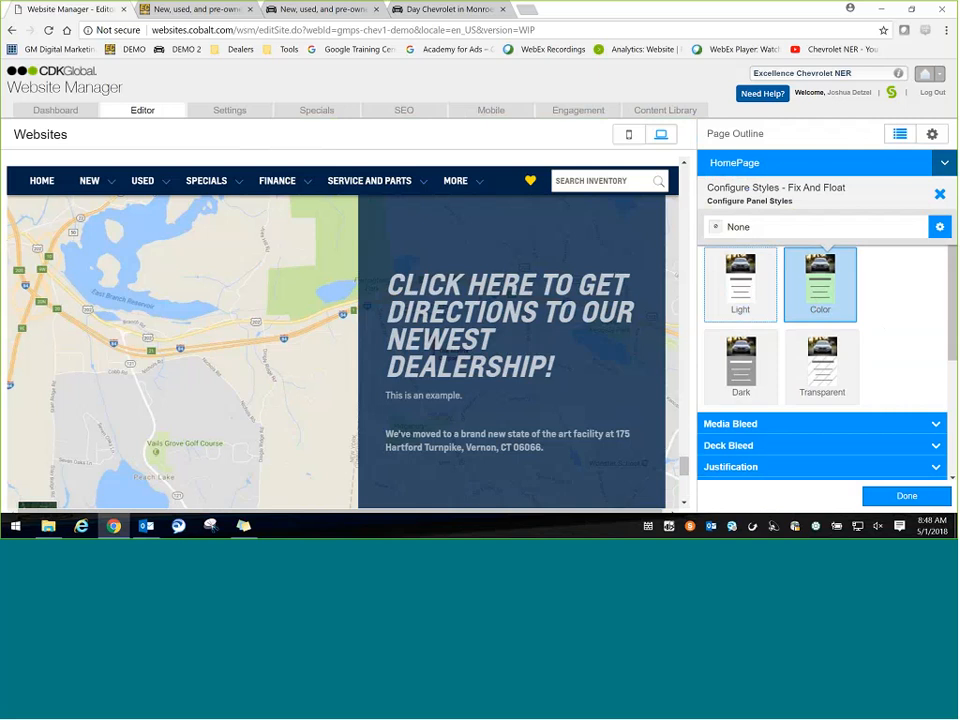
{"action": "left_click", "coordinate": [741, 370]}
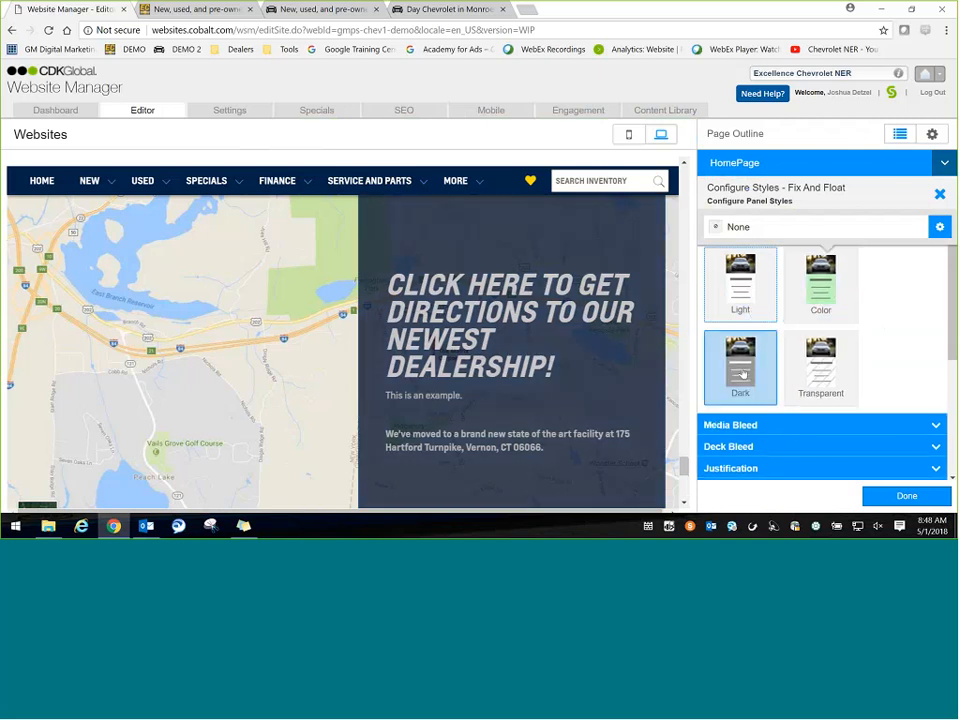
{"action": "left_click", "coordinate": [820, 366]}
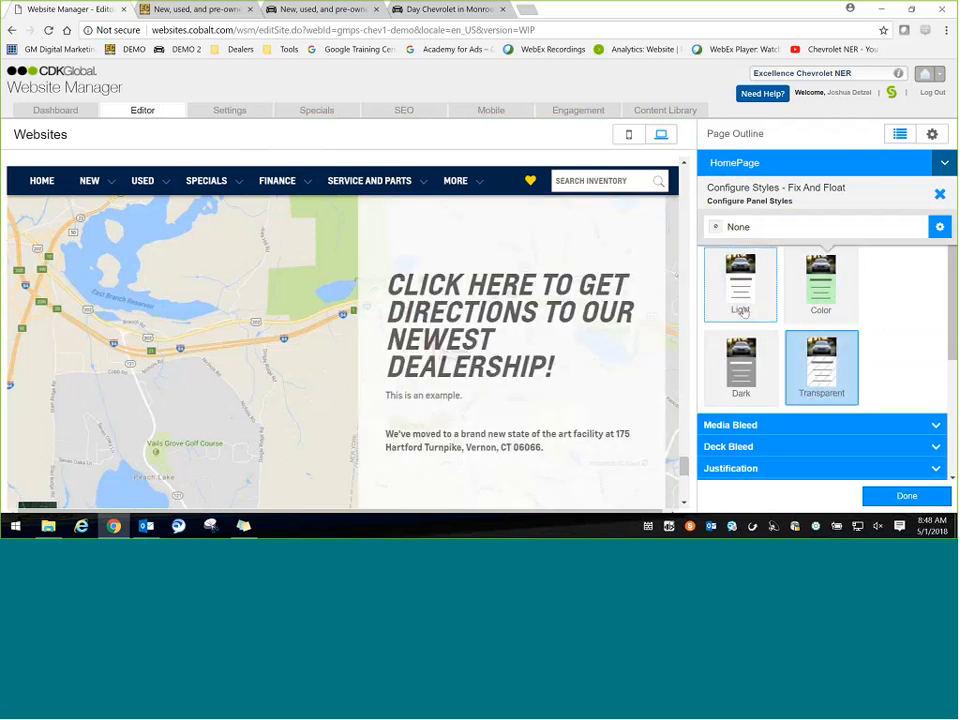
{"action": "left_click", "coordinate": [743, 312]}
{"action": "left_click", "coordinate": [740, 372]}
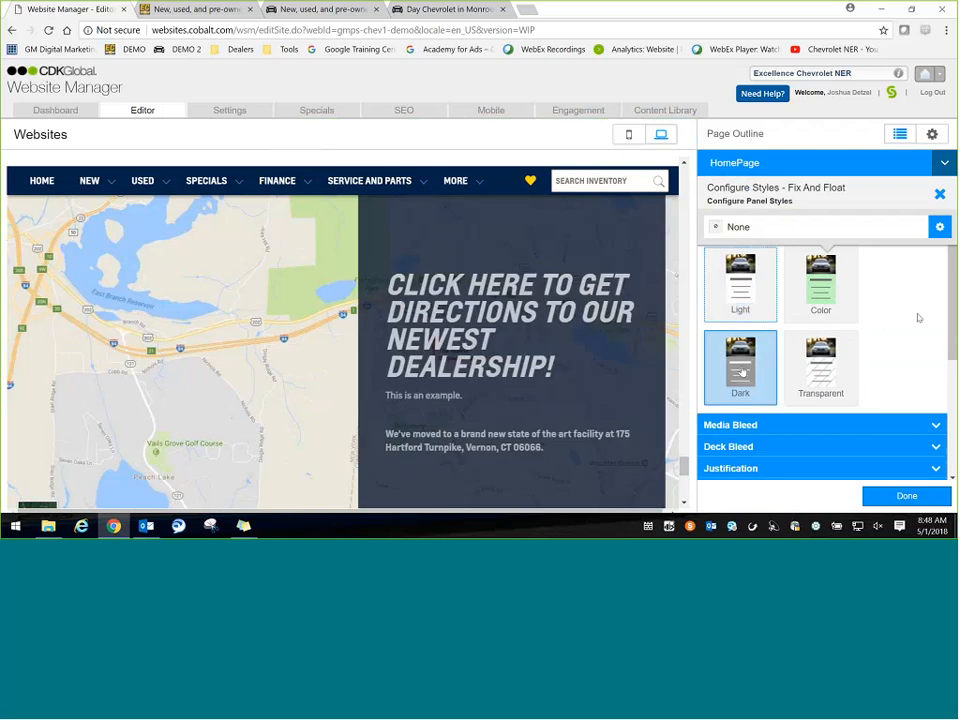
{"action": "scroll", "coordinate": [918, 318], "scroll_direction": "down", "scroll_amount": 1}
{"action": "scroll", "coordinate": [910, 335], "scroll_direction": "up", "scroll_amount": 3}
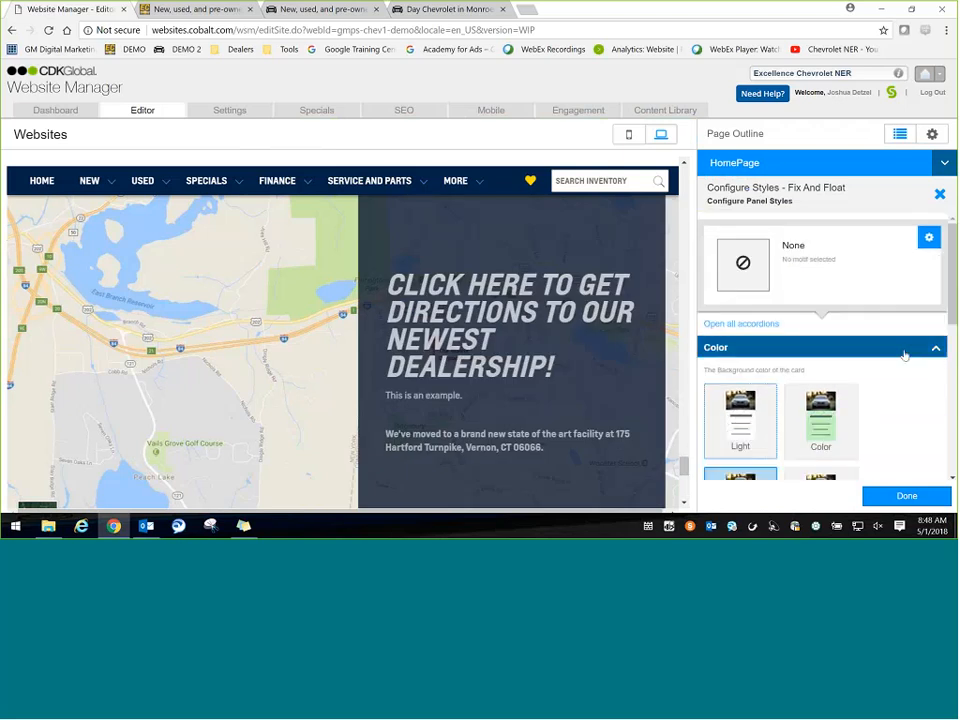
{"action": "left_click", "coordinate": [904, 352]}
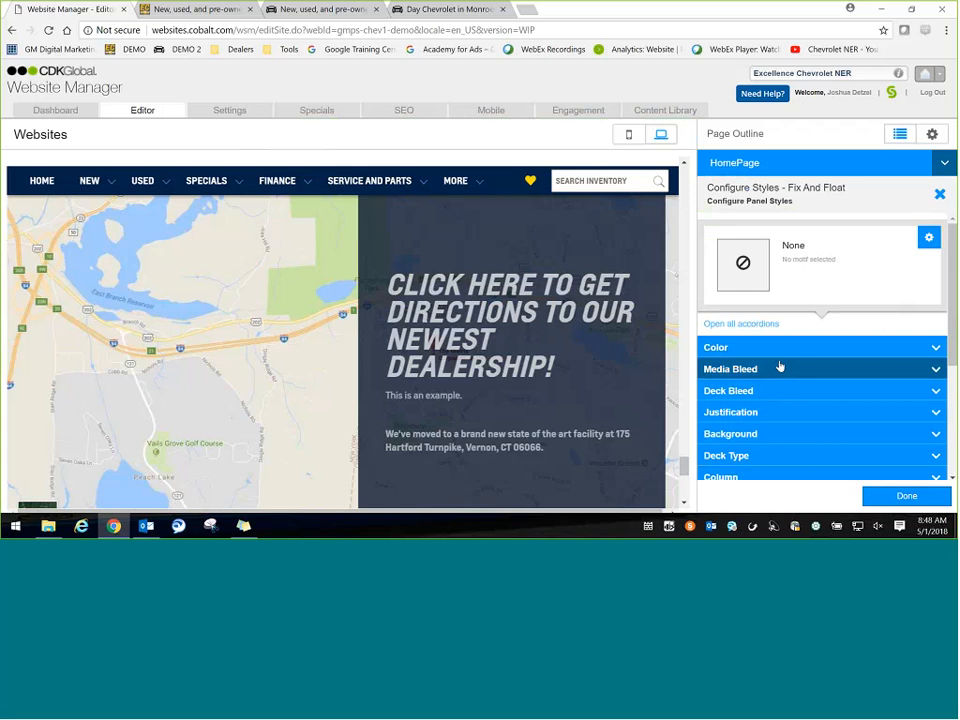
- Review the Media Bleed and Deck Bleed options in the Fix And Float card's style settings
{"action": "left_click", "coordinate": [783, 368]}
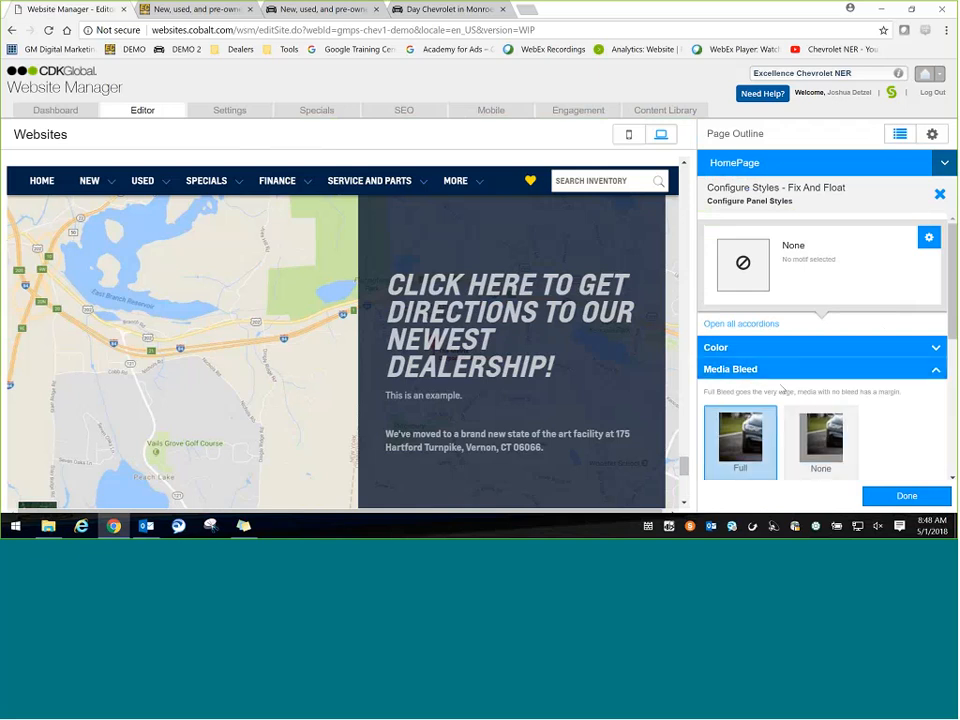
{"action": "left_click", "coordinate": [779, 370]}
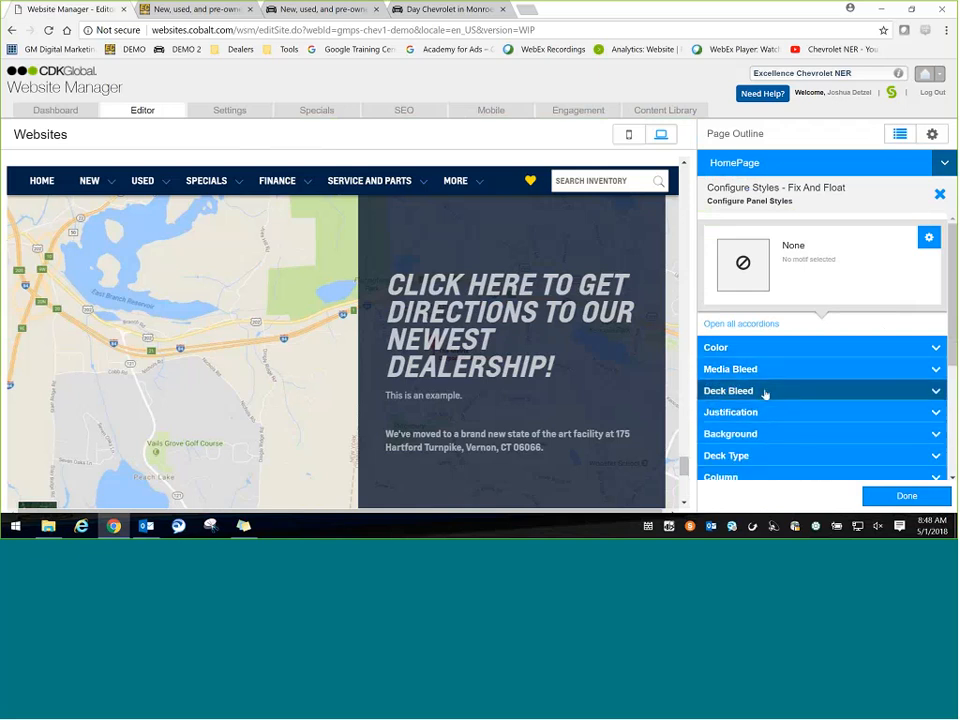
{"action": "left_click", "coordinate": [765, 392]}
{"action": "left_click", "coordinate": [765, 391]}
- Try the Right, Right-Left, Left-Right and Left justifications for the Fix And Float card and choose the centered layout
{"action": "left_click", "coordinate": [760, 412]}
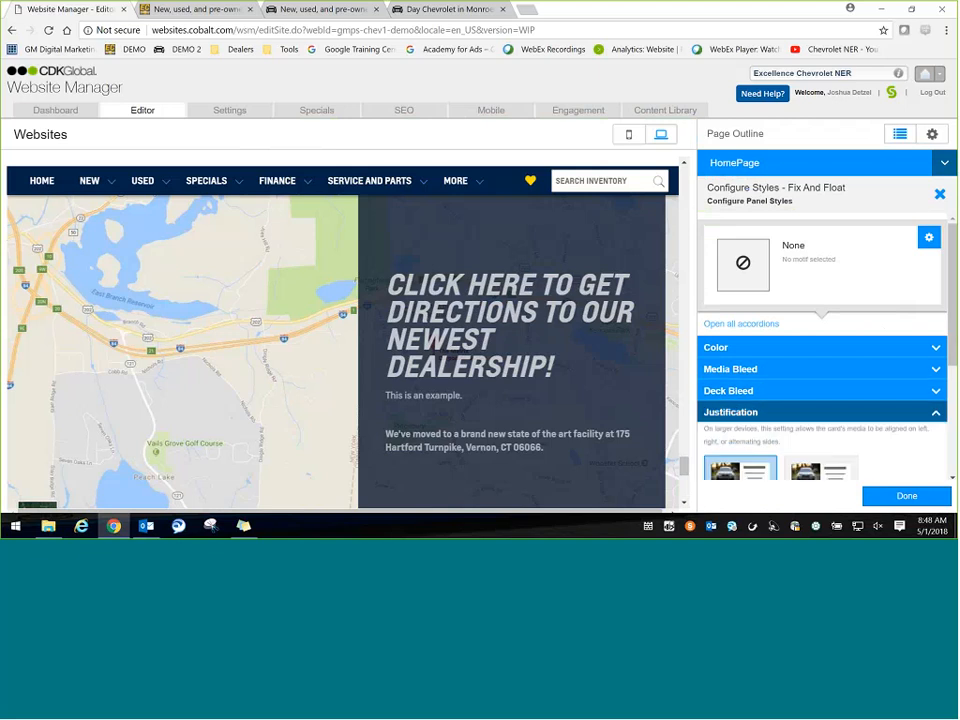
{"action": "scroll", "coordinate": [820, 350], "scroll_direction": "down", "scroll_amount": 3}
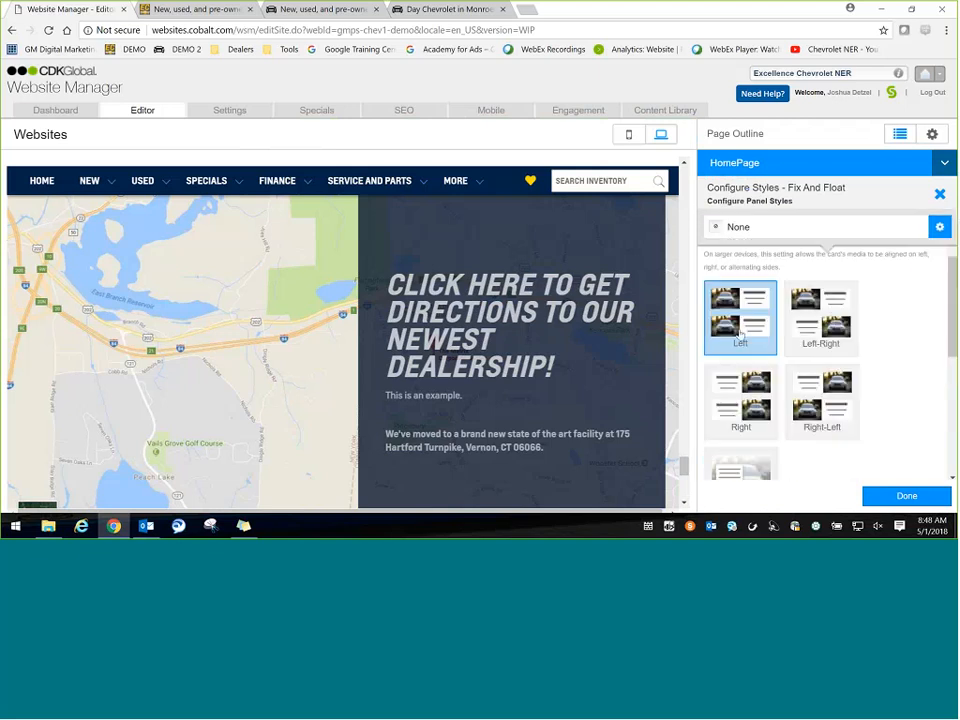
{"action": "left_click", "coordinate": [748, 398]}
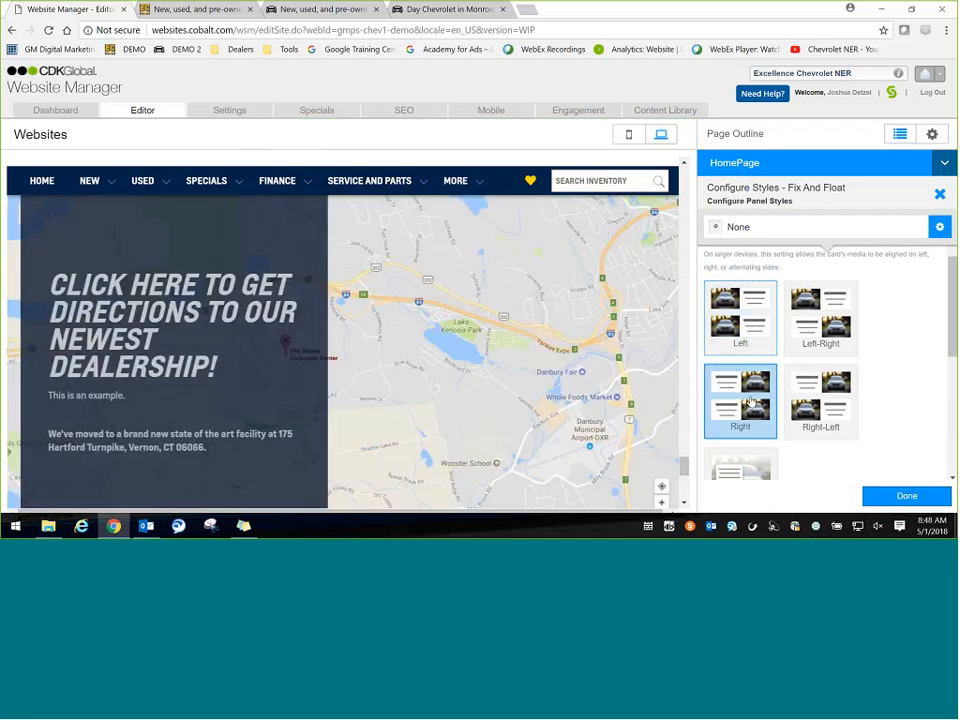
{"action": "left_click", "coordinate": [835, 402]}
{"action": "left_click", "coordinate": [821, 317]}
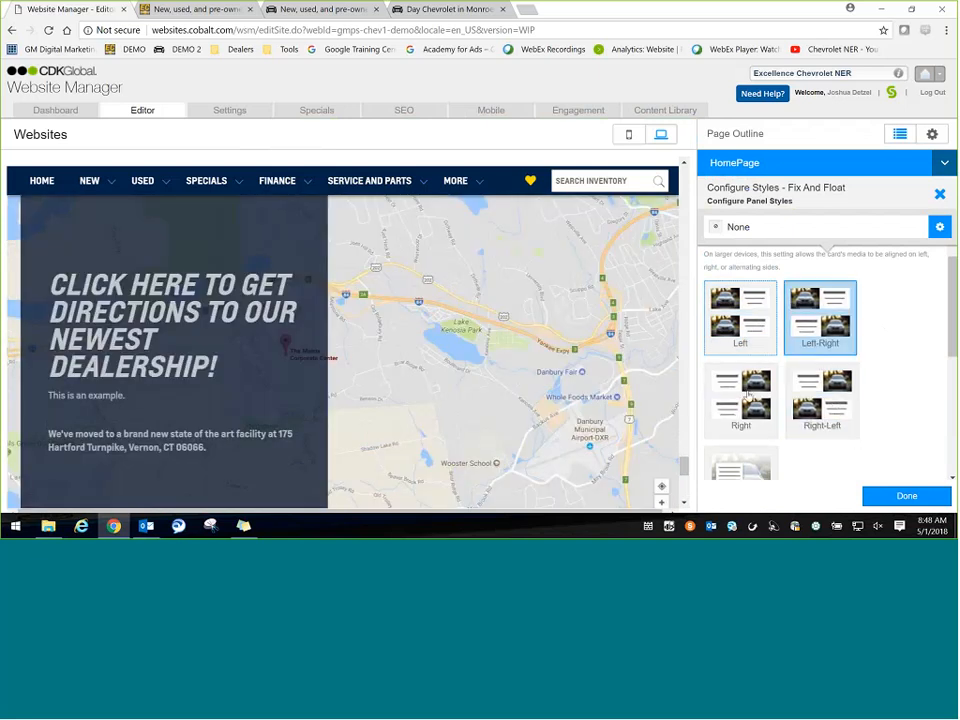
{"action": "left_click", "coordinate": [741, 398]}
{"action": "left_click", "coordinate": [740, 317]}
{"action": "left_click", "coordinate": [746, 473]}
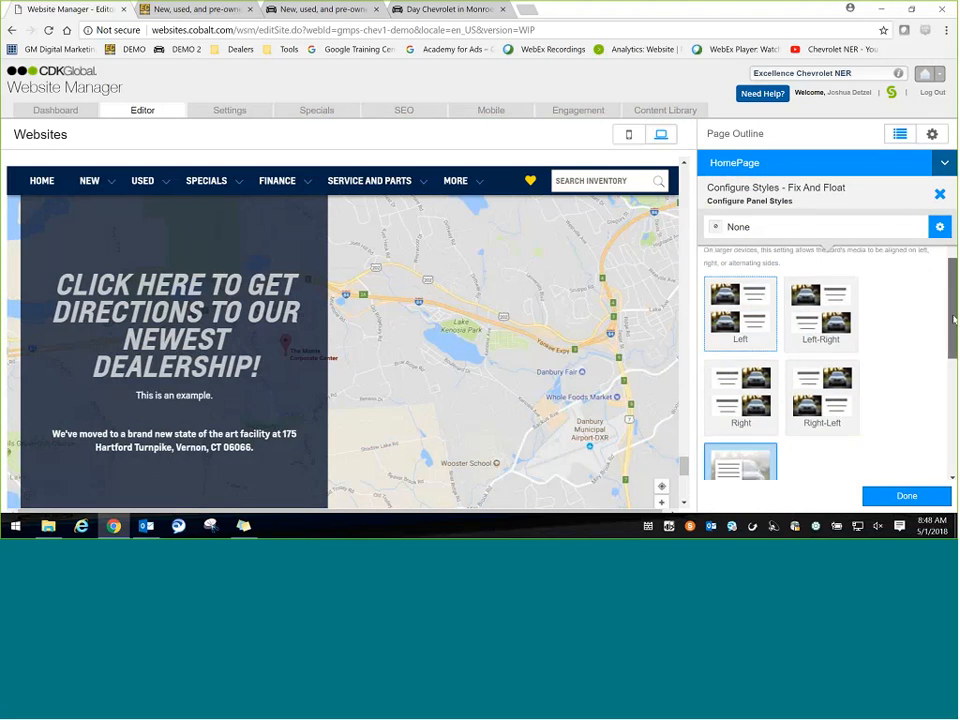
- Save the Fix And Float card's style settings and check the restyled card in the page preview
{"action": "left_click_drag", "start_coordinate": [950, 259], "coordinate": [953, 297]}
{"action": "scroll", "coordinate": [898, 317], "scroll_direction": "up", "scroll_amount": 3}
{"action": "left_click", "coordinate": [892, 385]}
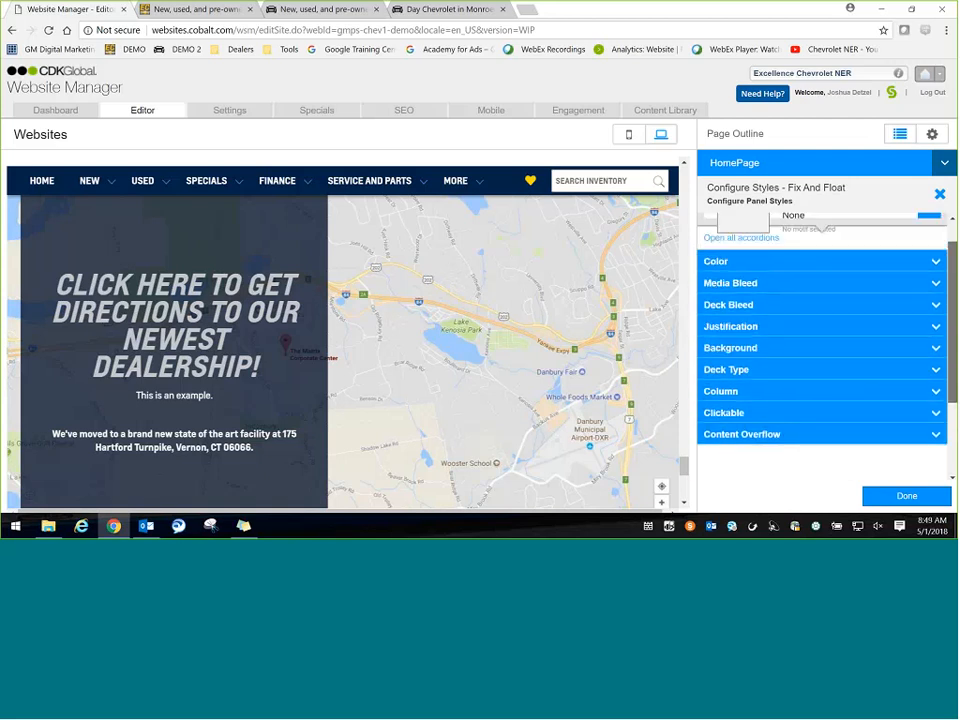
{"action": "left_click", "coordinate": [908, 501]}
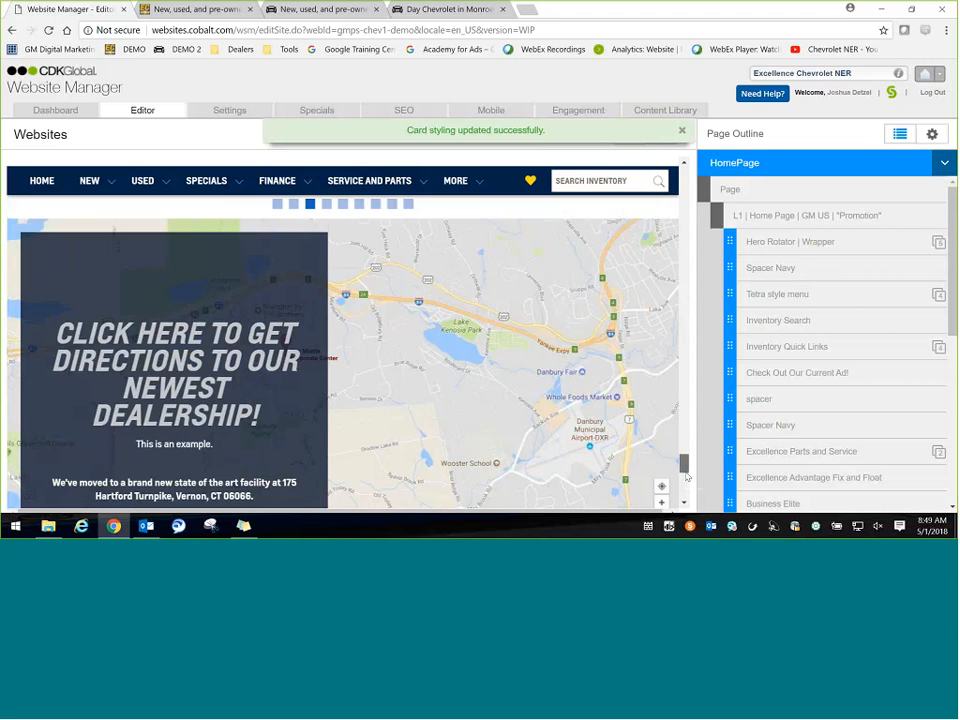
{"action": "scroll", "coordinate": [686, 484], "scroll_direction": "down", "scroll_amount": 2}
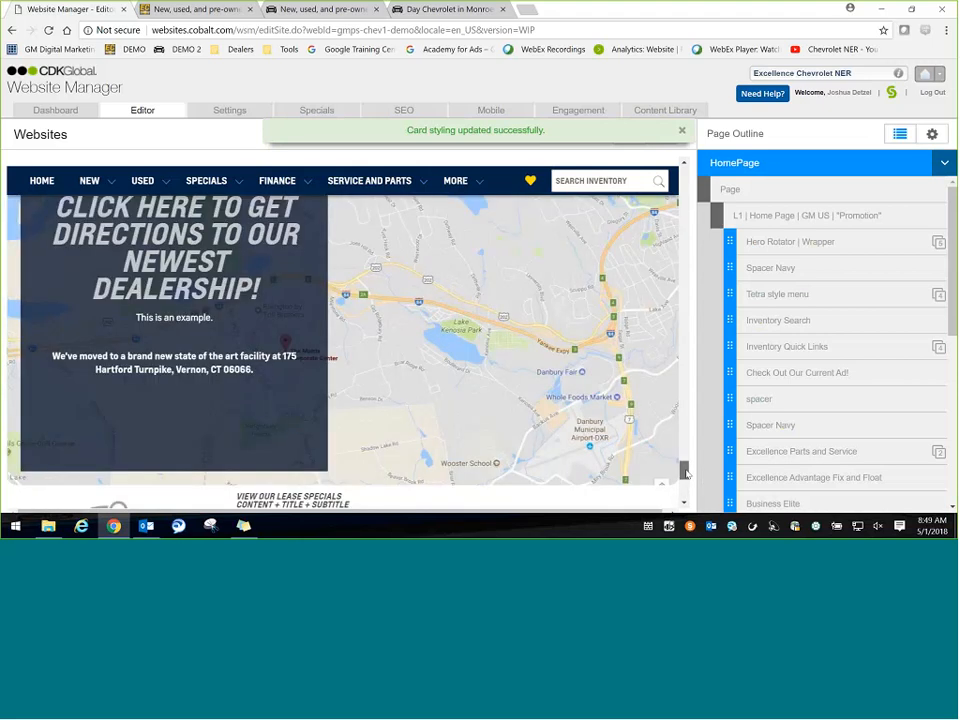
{"action": "scroll", "coordinate": [686, 474], "scroll_direction": "up", "scroll_amount": 1}
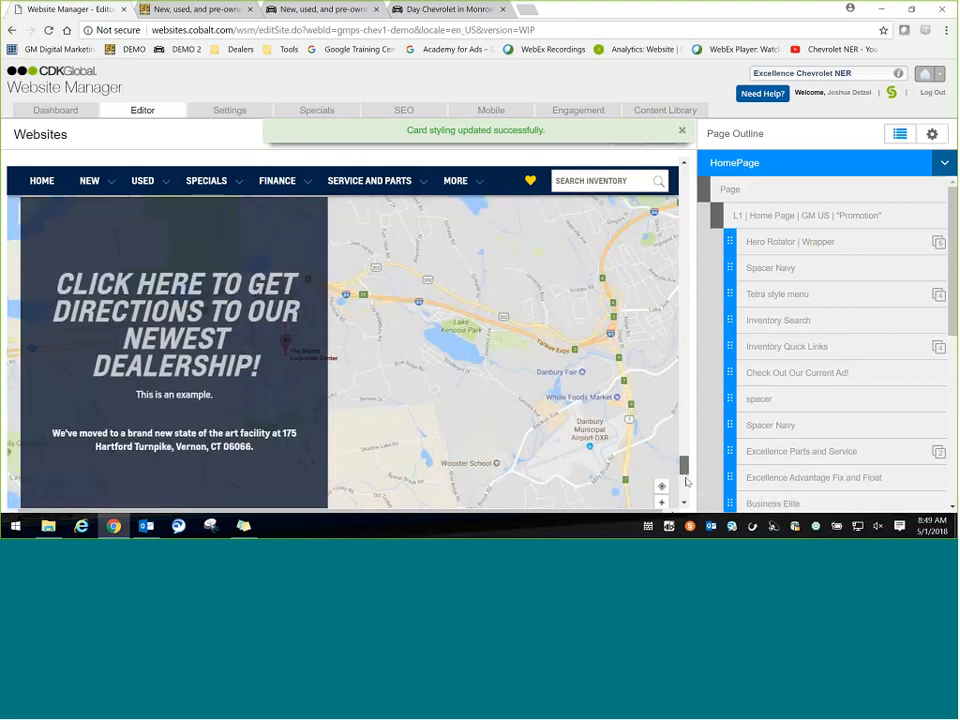
{"action": "scroll", "coordinate": [686, 482], "scroll_direction": "down", "scroll_amount": 1}
{"action": "scroll", "coordinate": [949, 290], "scroll_direction": "down", "scroll_amount": 1}
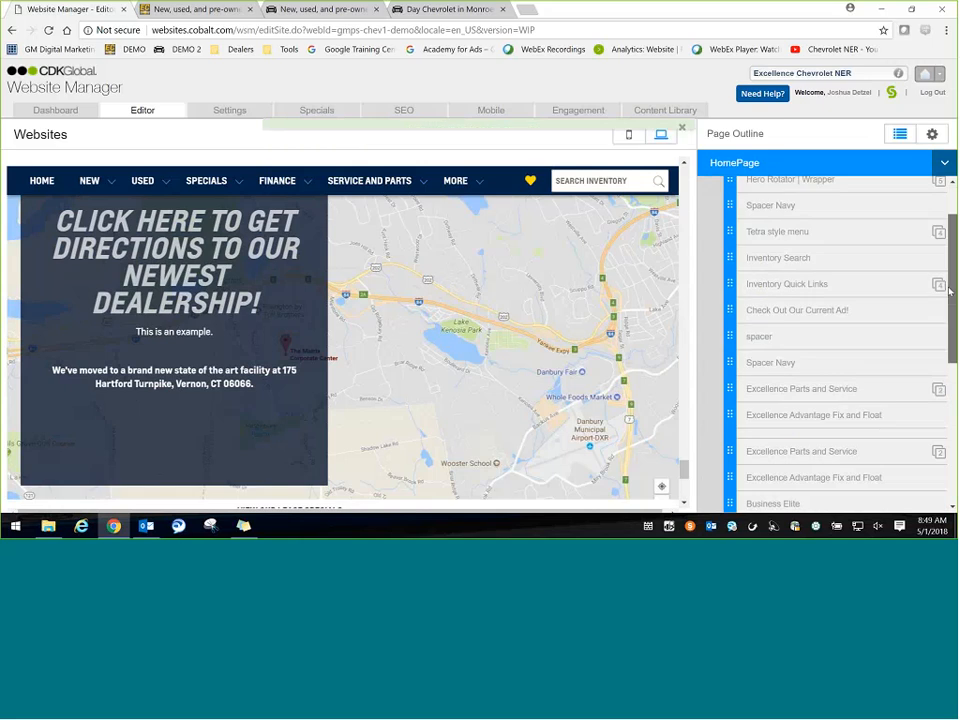
- Add a primary link to the Fix And Float card that points to the site's HoursAndDirections page
{"action": "scroll", "coordinate": [949, 290], "scroll_direction": "down", "scroll_amount": 6}
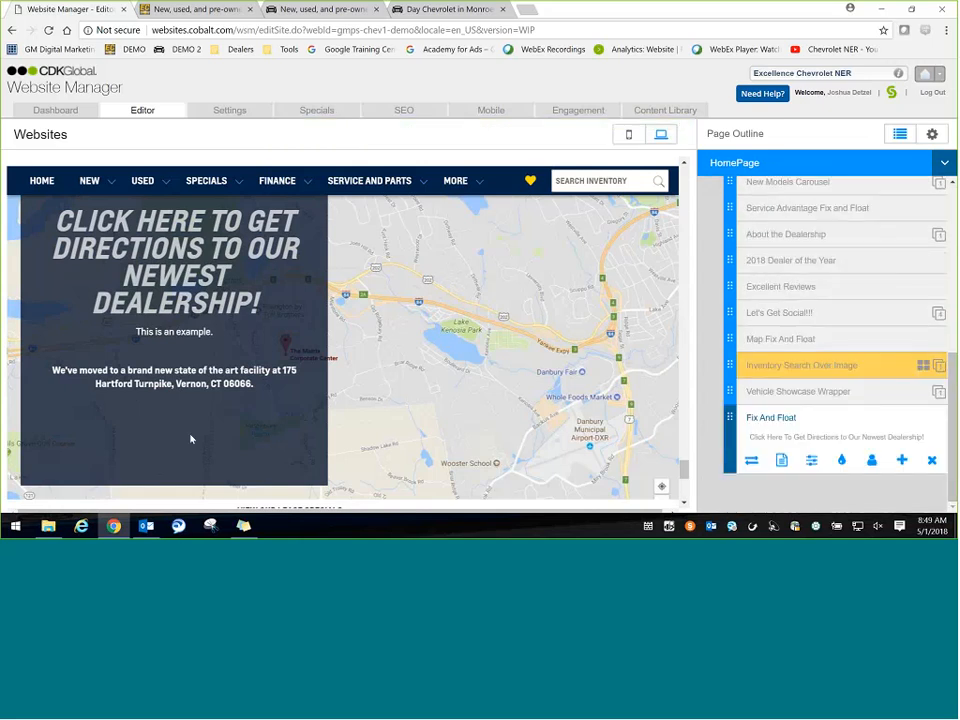
{"action": "left_click", "coordinate": [811, 462]}
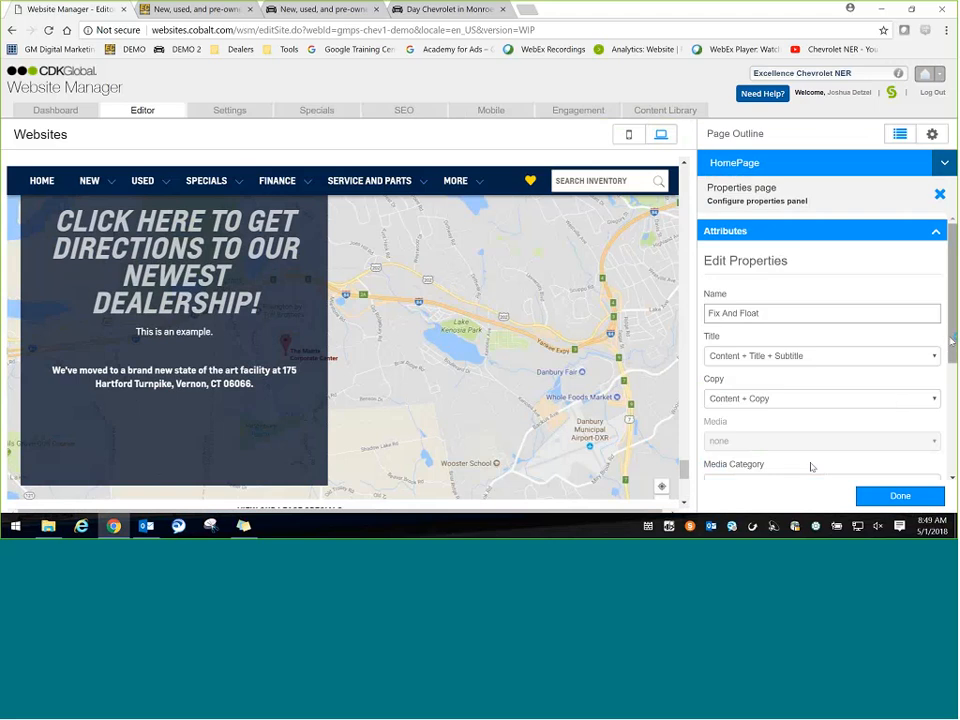
{"action": "scroll", "coordinate": [811, 467], "scroll_direction": "down", "scroll_amount": 2}
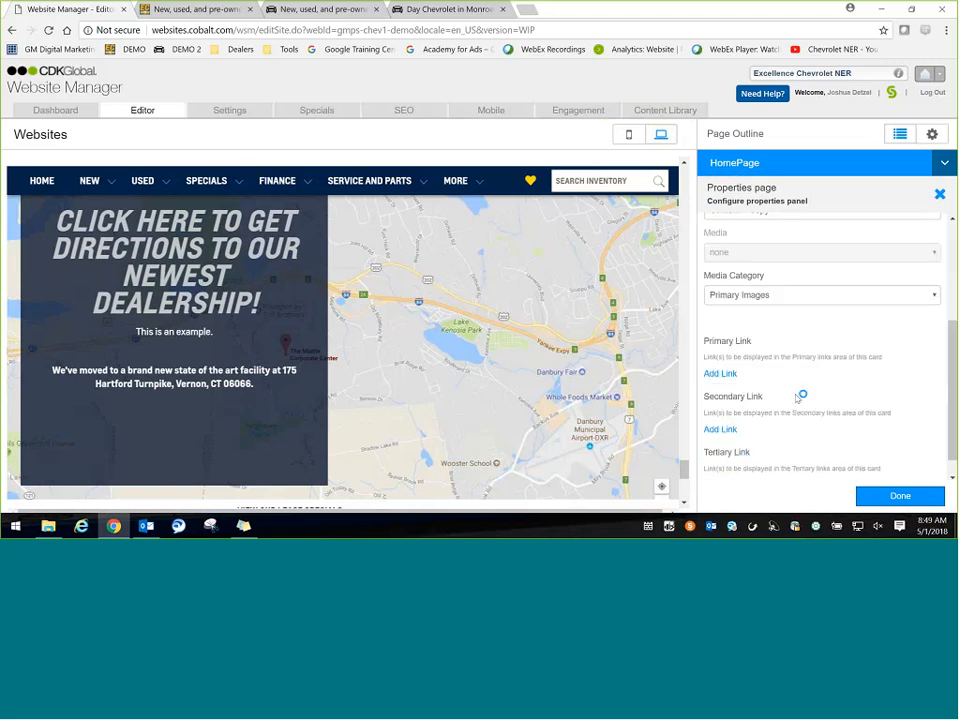
{"action": "left_click", "coordinate": [722, 374]}
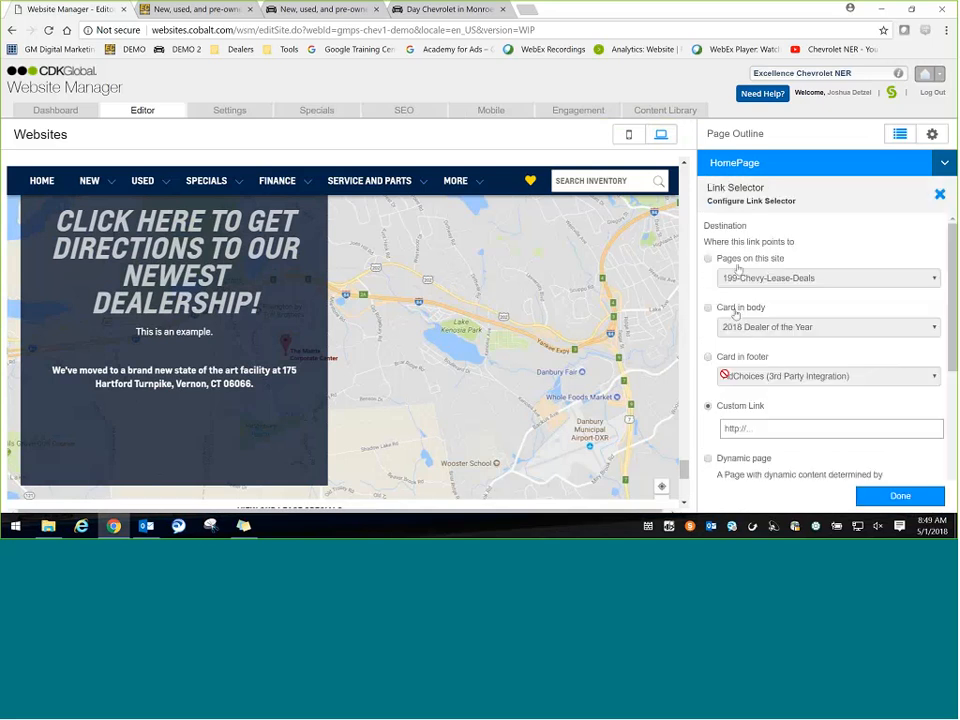
{"action": "left_click", "coordinate": [710, 260]}
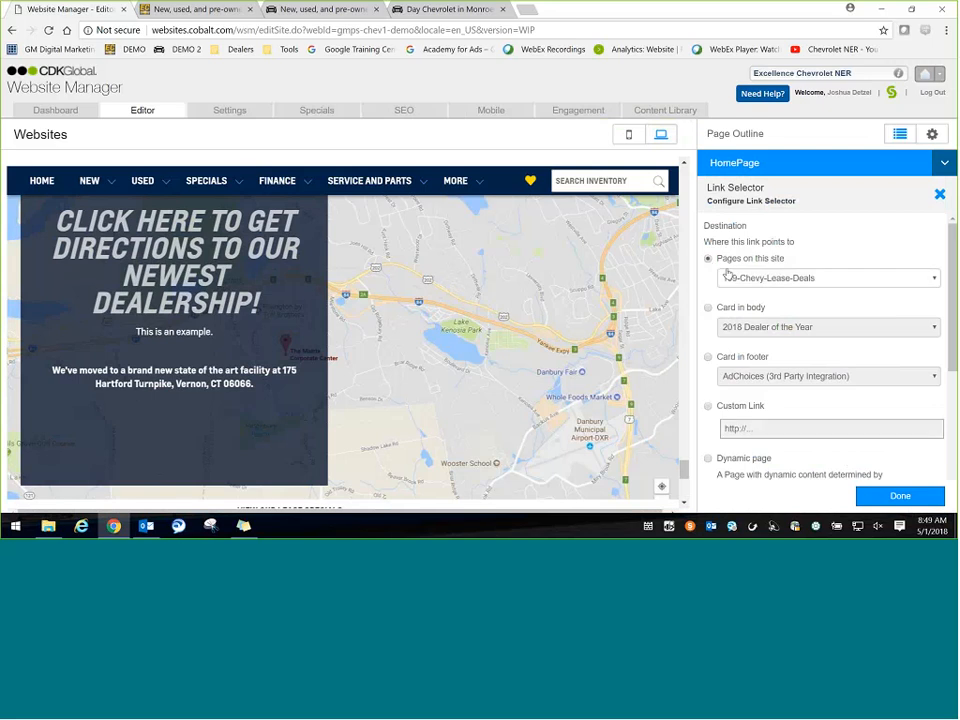
{"action": "left_click", "coordinate": [754, 279]}
{"action": "key", "text": "h"}
{"action": "key", "text": "h"}
{"action": "key", "text": "h"}
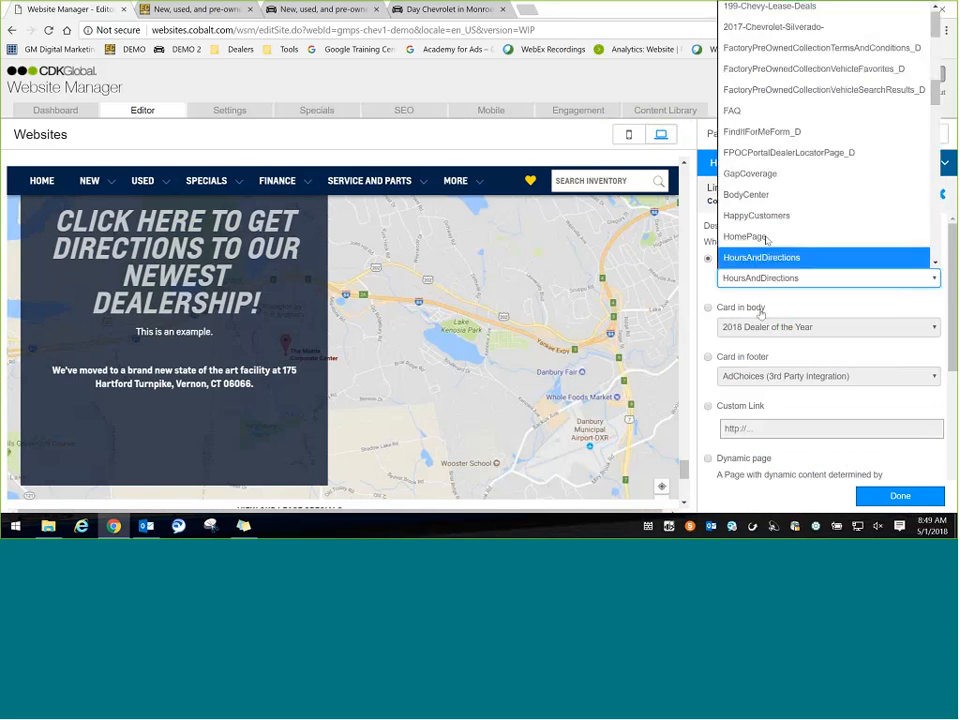
{"action": "key", "text": "Return"}
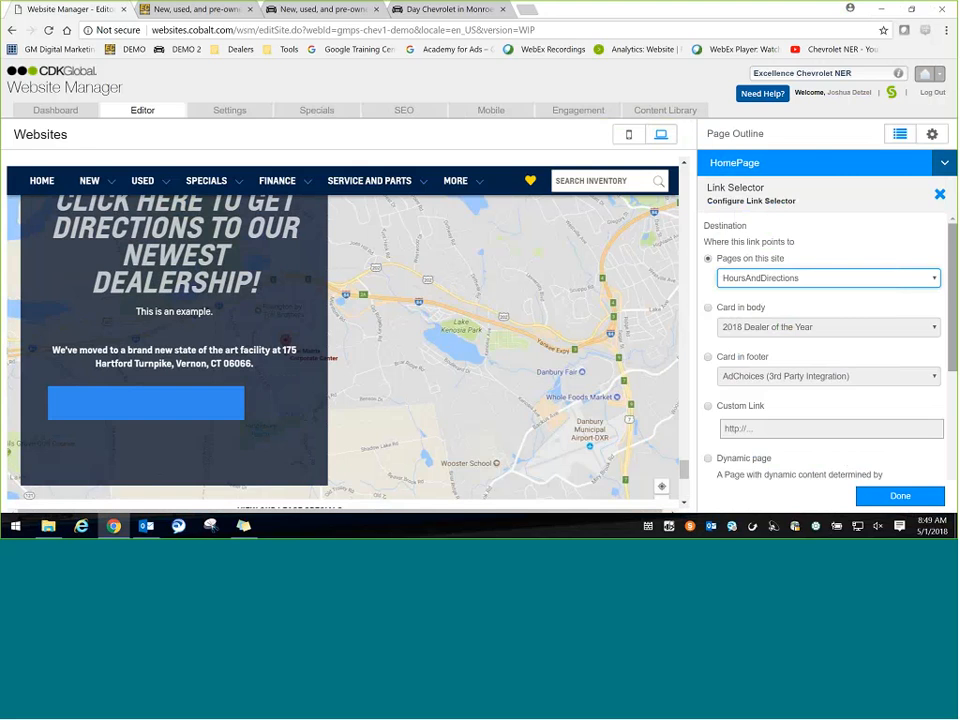
- Label the Fix And Float card's primary link "Hours and Map" and save the link
{"action": "scroll", "coordinate": [942, 380], "scroll_direction": "down", "scroll_amount": 3}
{"action": "scroll", "coordinate": [942, 380], "scroll_direction": "down", "scroll_amount": 2}
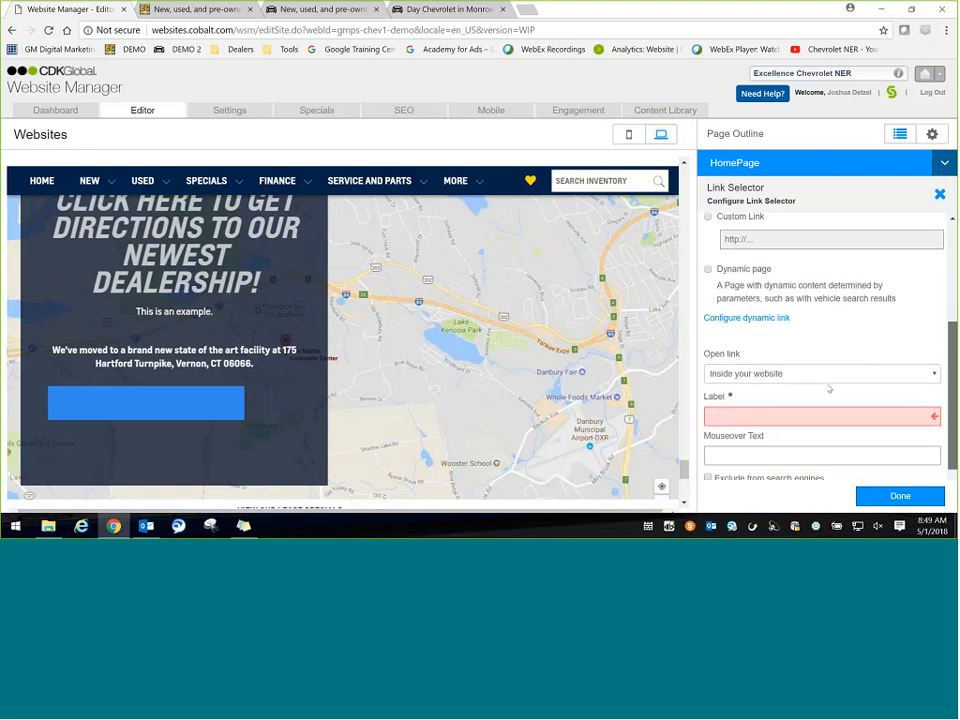
{"action": "left_click", "coordinate": [767, 410]}
{"action": "type", "text": "Ho"}
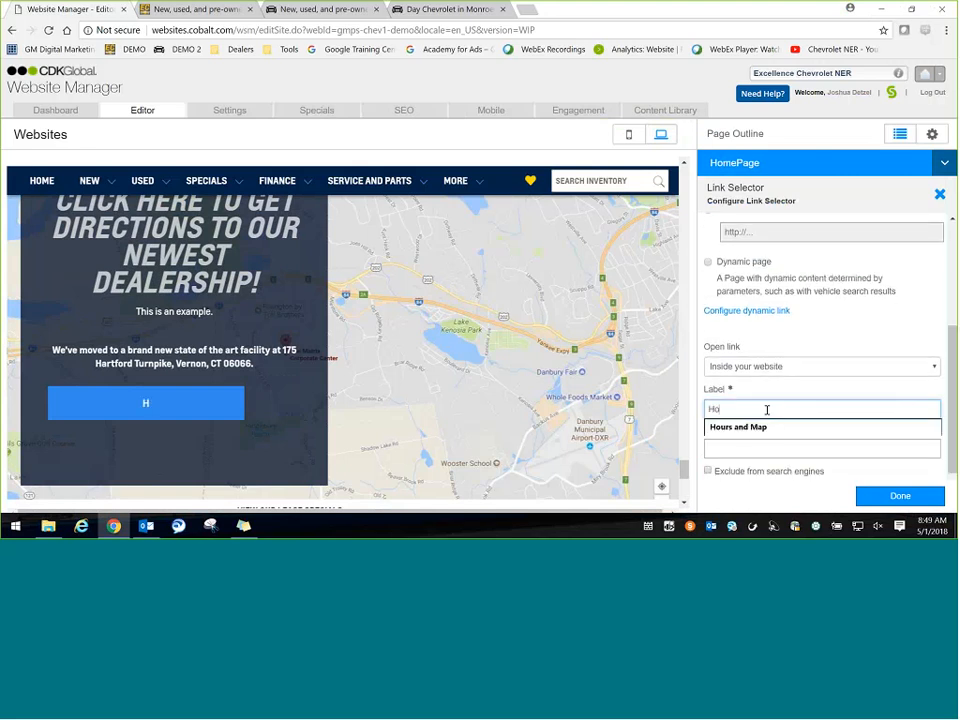
{"action": "type", "text": "urs and Map"}
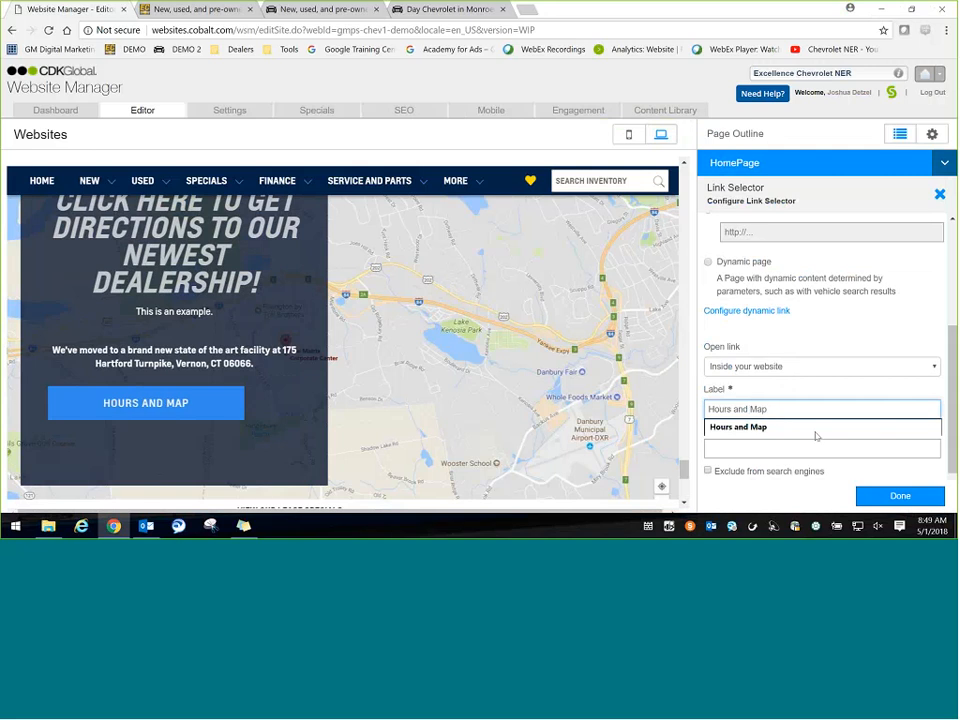
{"action": "left_click", "coordinate": [816, 436]}
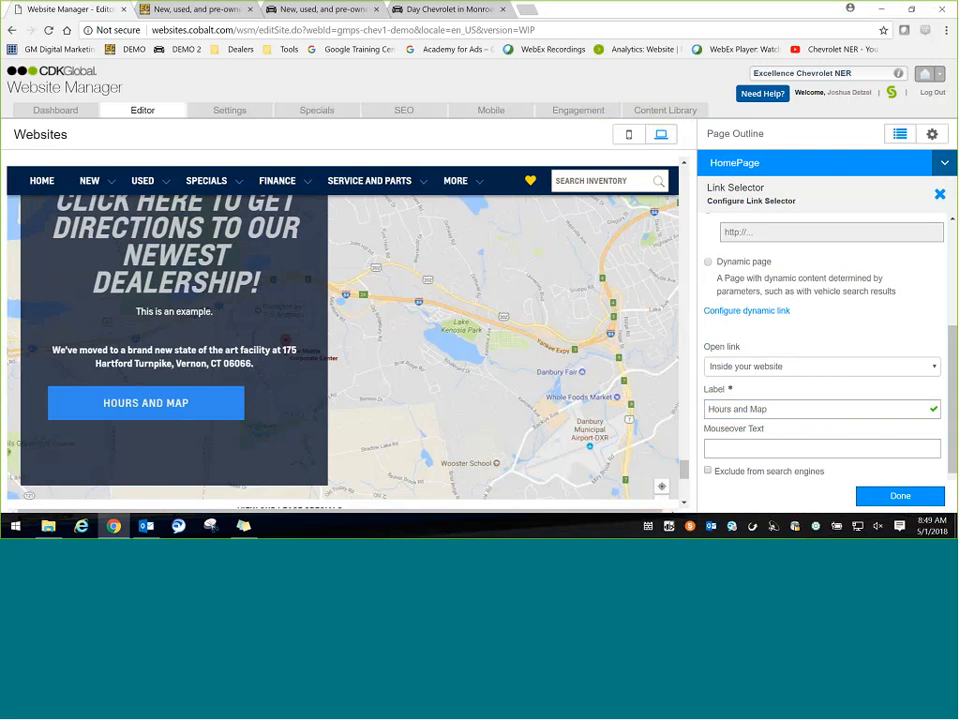
{"action": "left_click", "coordinate": [874, 494]}
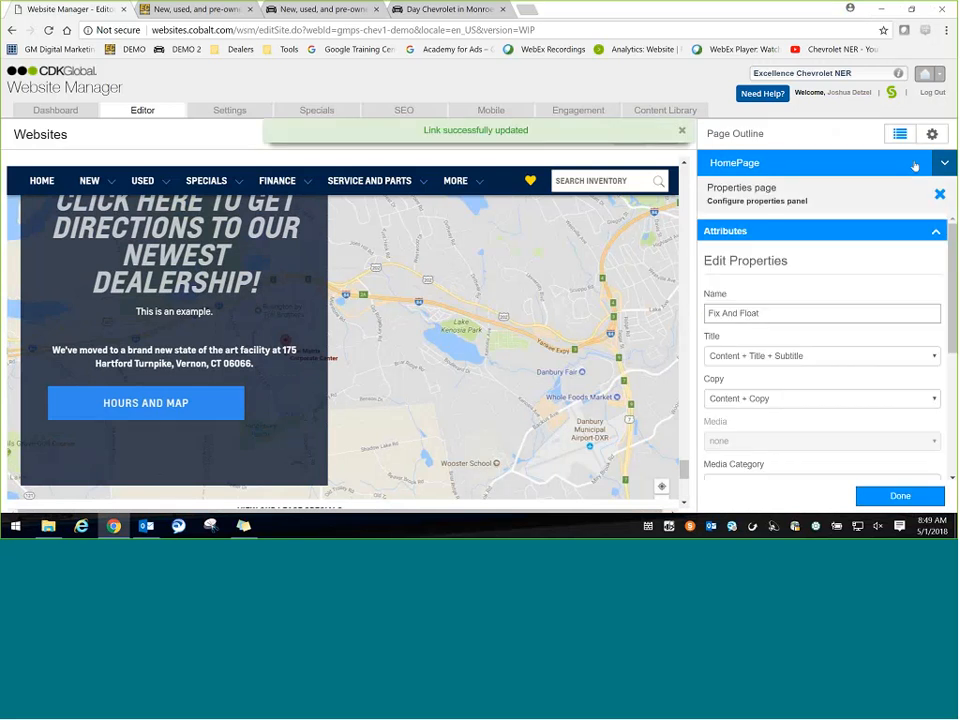
- Open the site tools and start publishing the website
{"action": "left_click", "coordinate": [932, 133]}
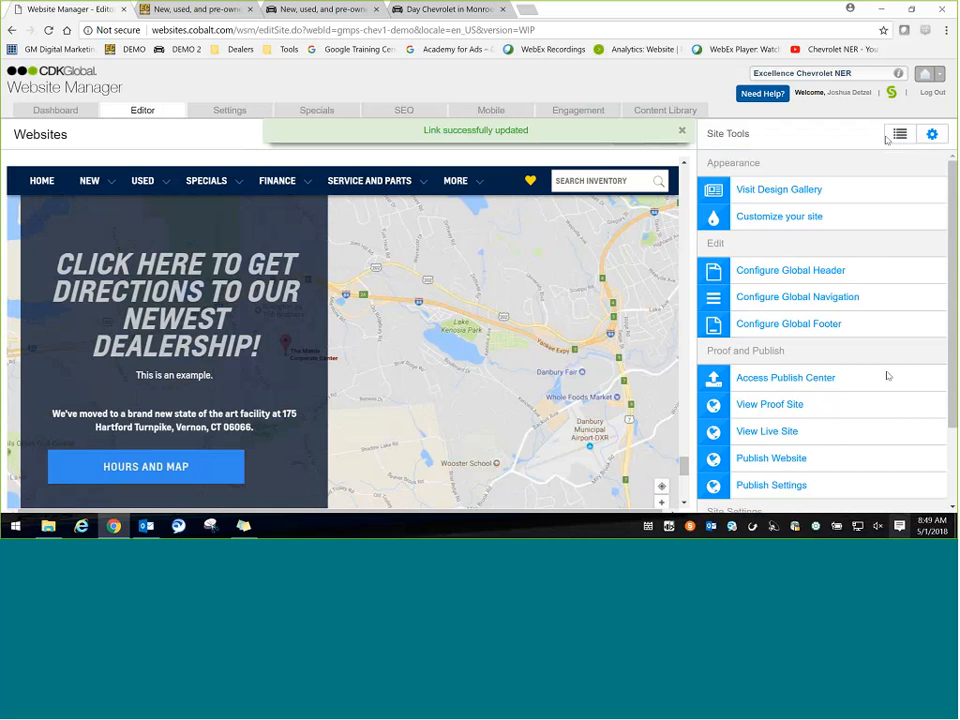
{"action": "left_click", "coordinate": [898, 136]}
{"action": "left_click", "coordinate": [932, 133]}
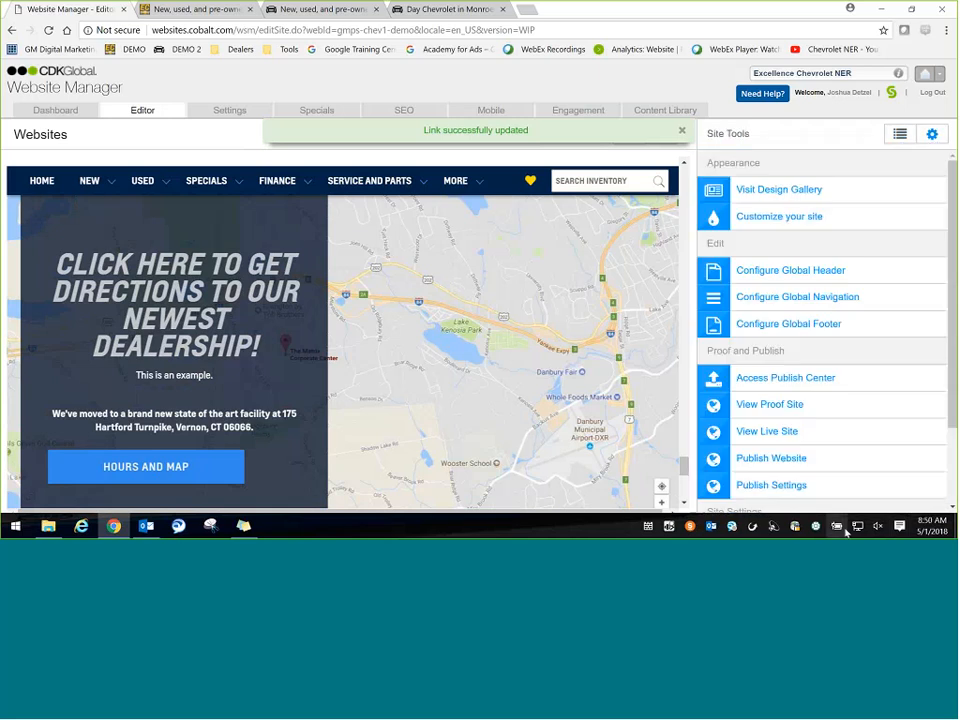
{"action": "left_click", "coordinate": [816, 457]}
{"action": "left_click", "coordinate": [905, 286]}
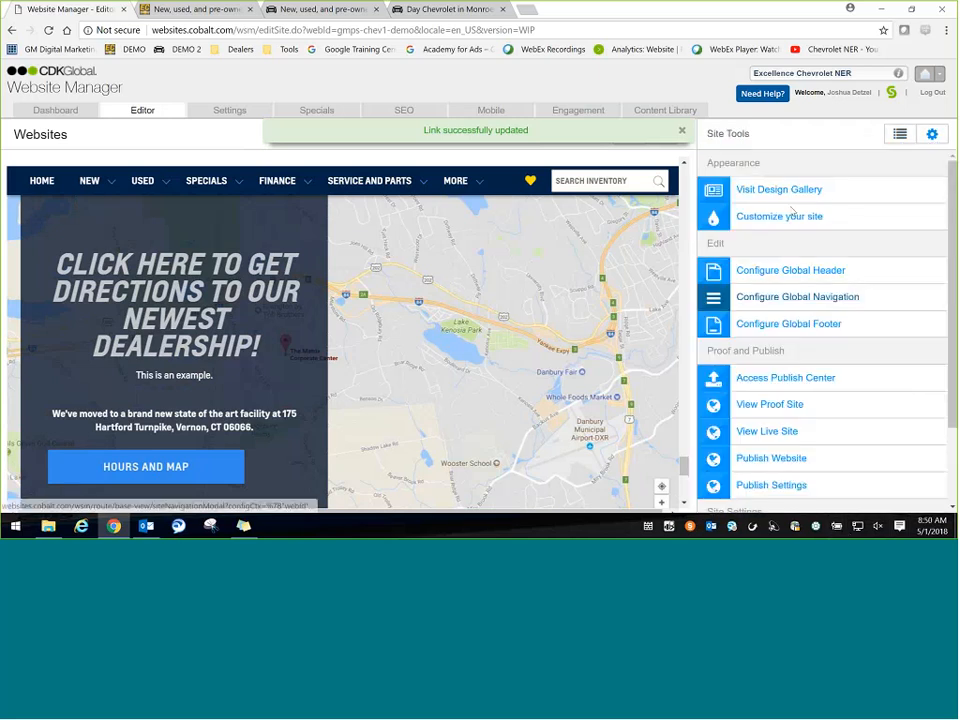